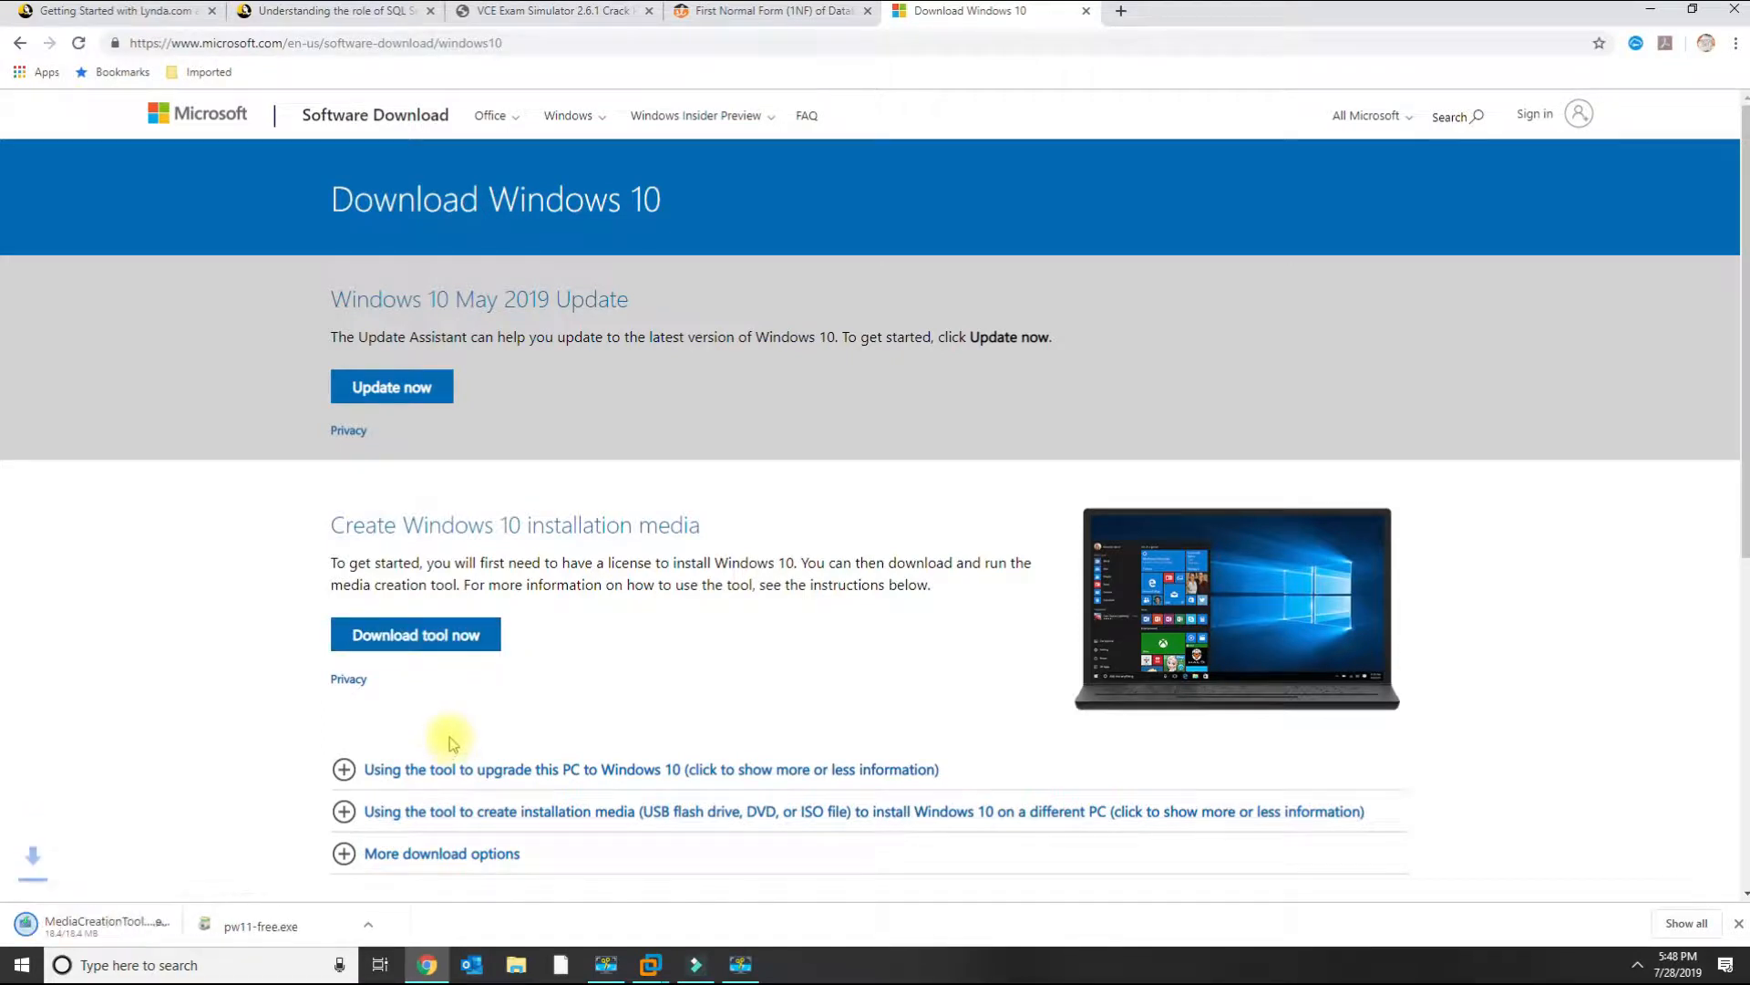
Minimize the browser and launch the downloaded Media Creation Tool from the desktop.
{"action": "left_click", "coordinate": [521, 50]}
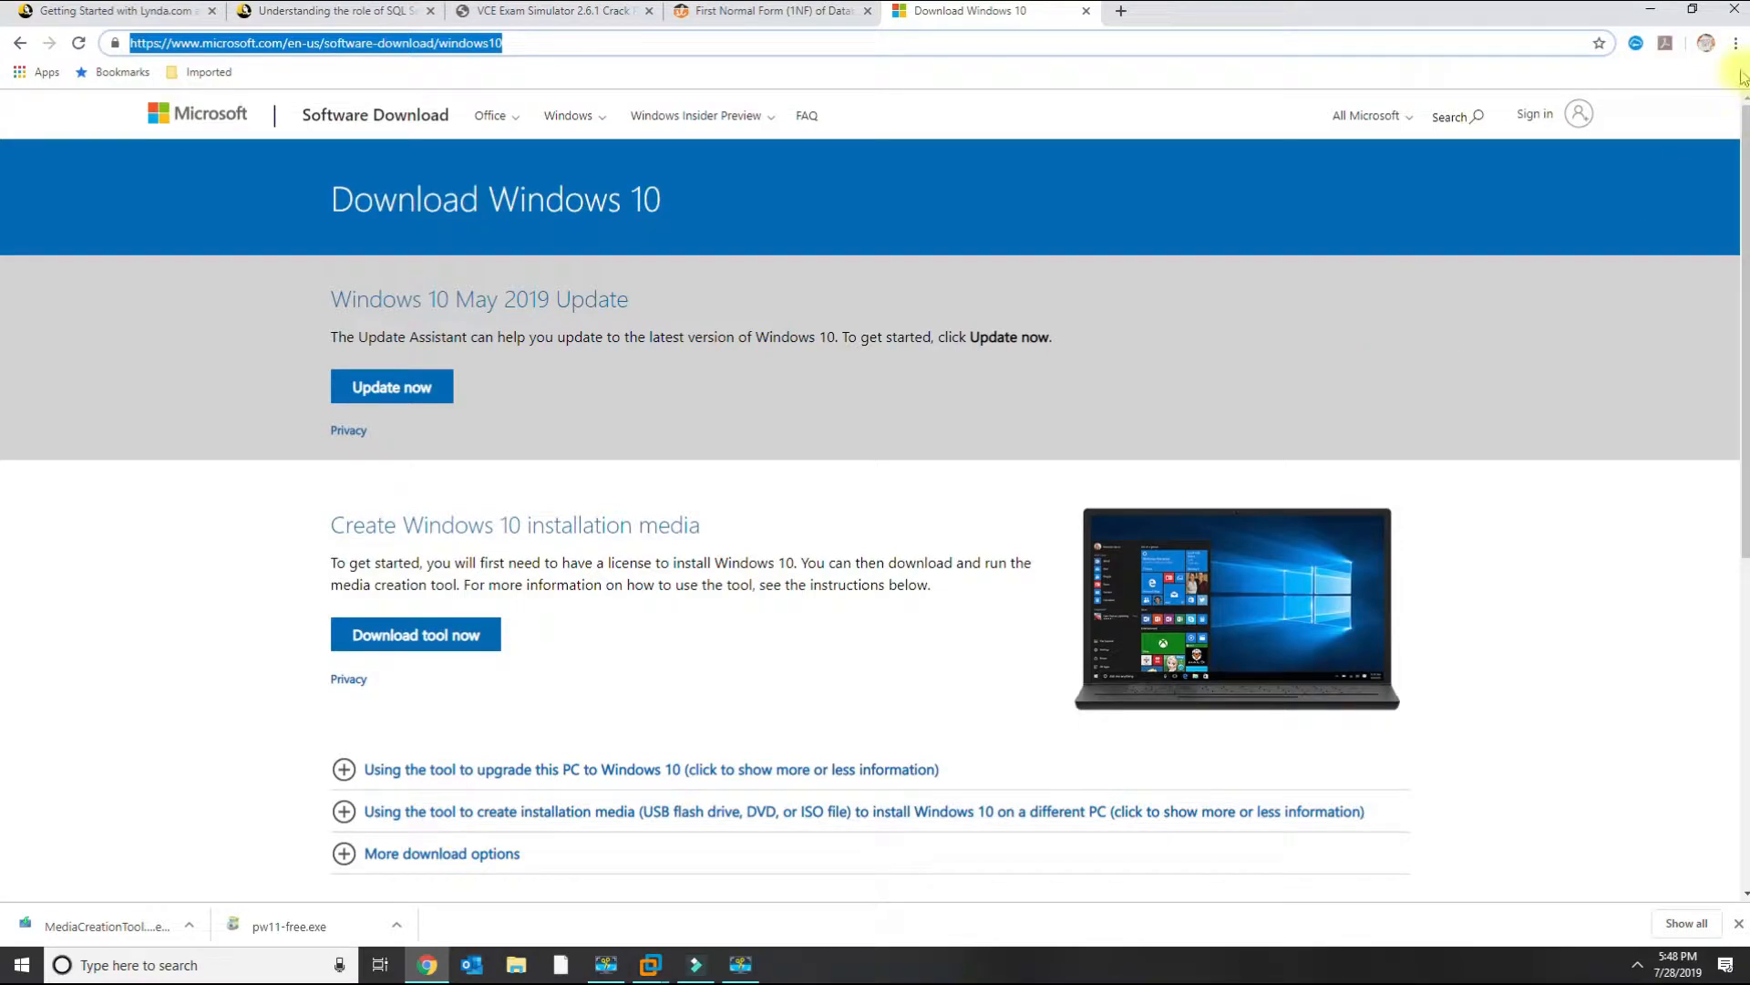
{"action": "left_click", "coordinate": [1650, 9]}
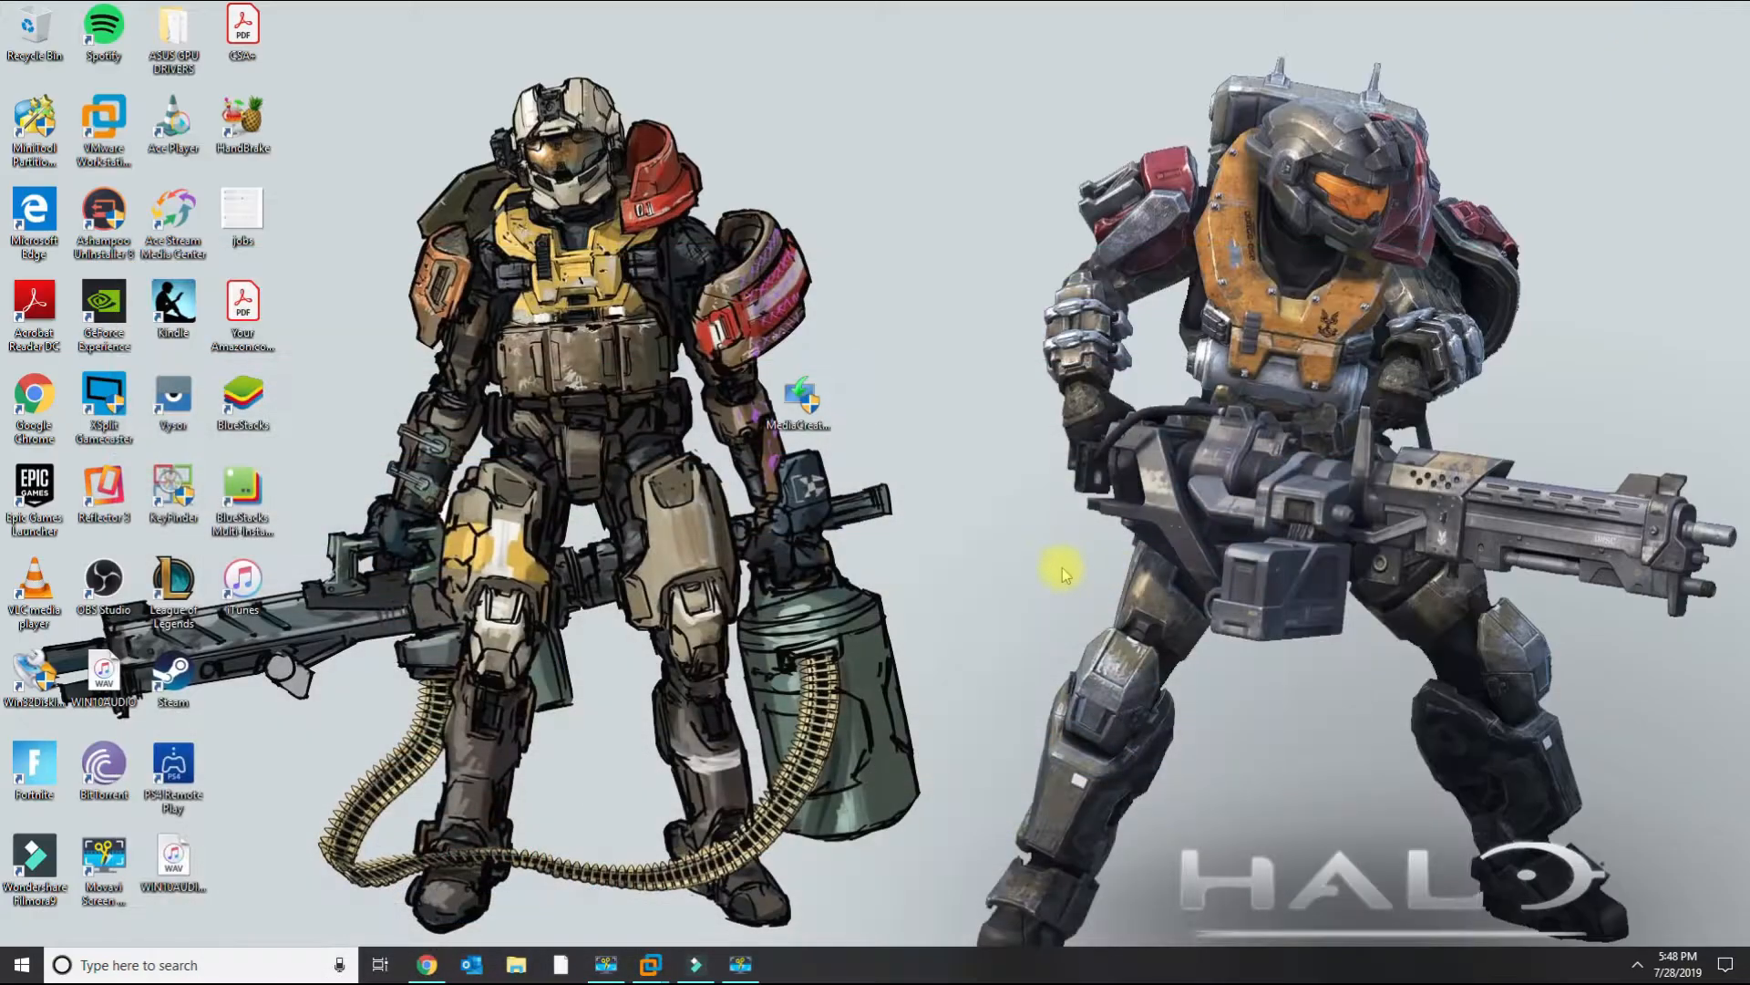
{"action": "left_click", "coordinate": [823, 414]}
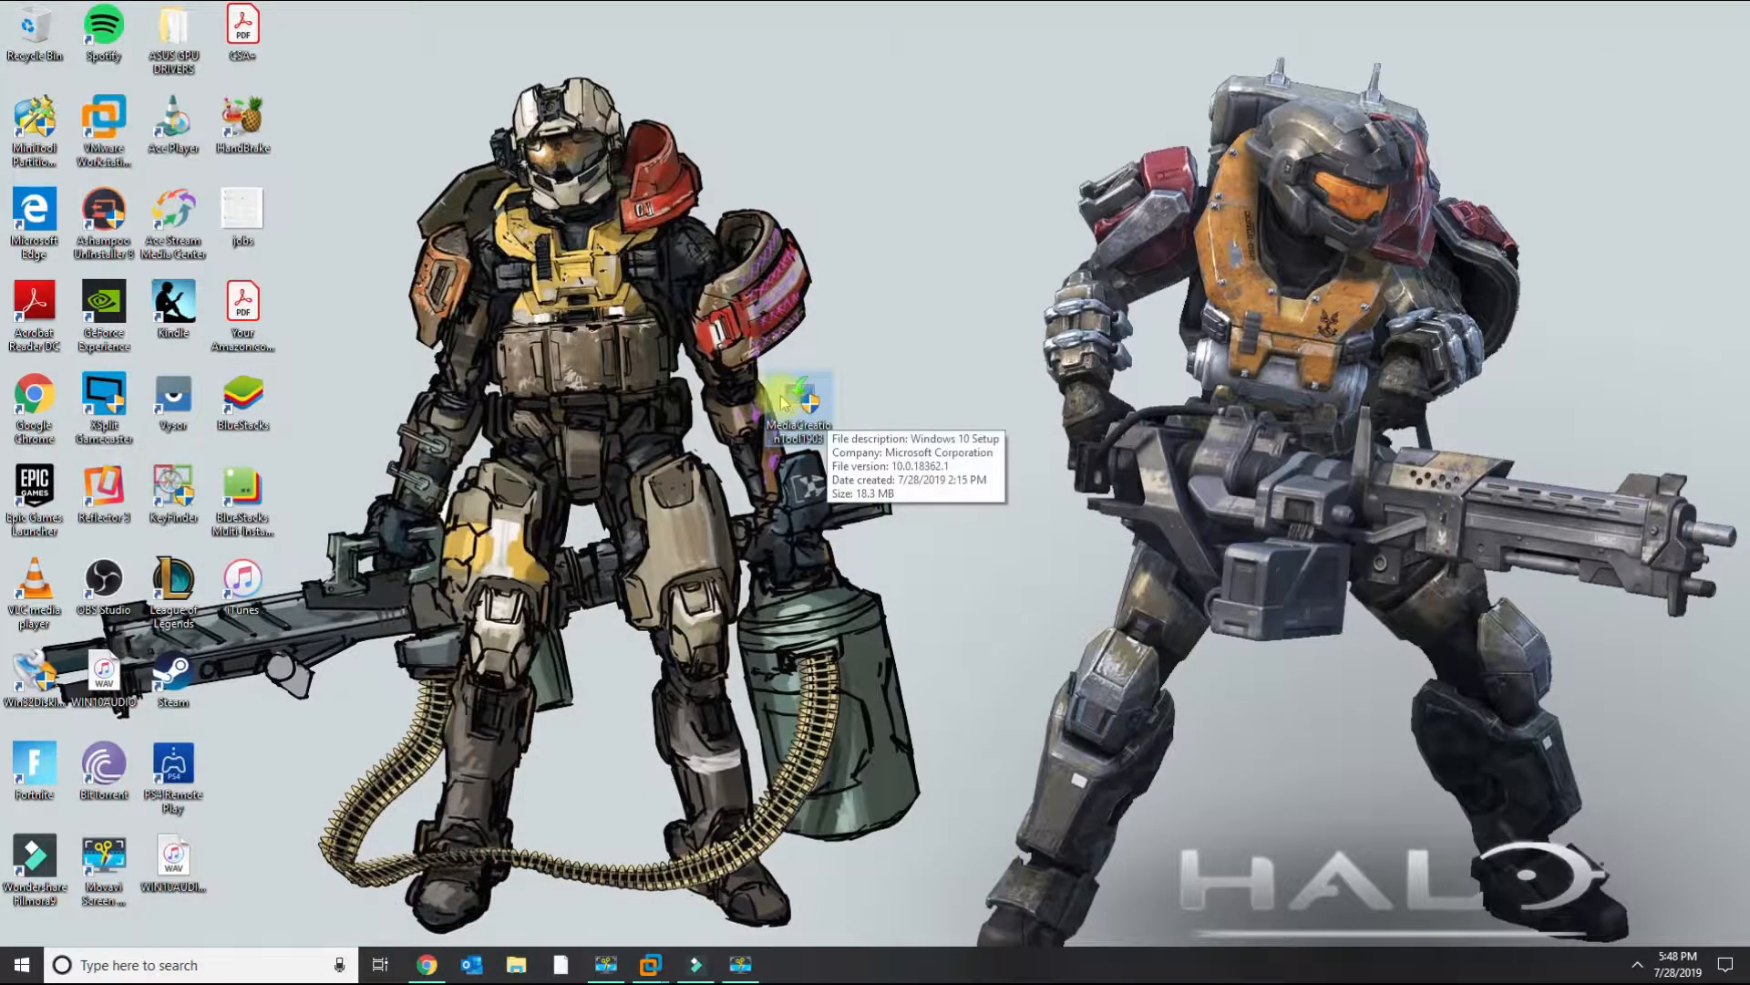
{"action": "double_click", "coordinate": [825, 418]}
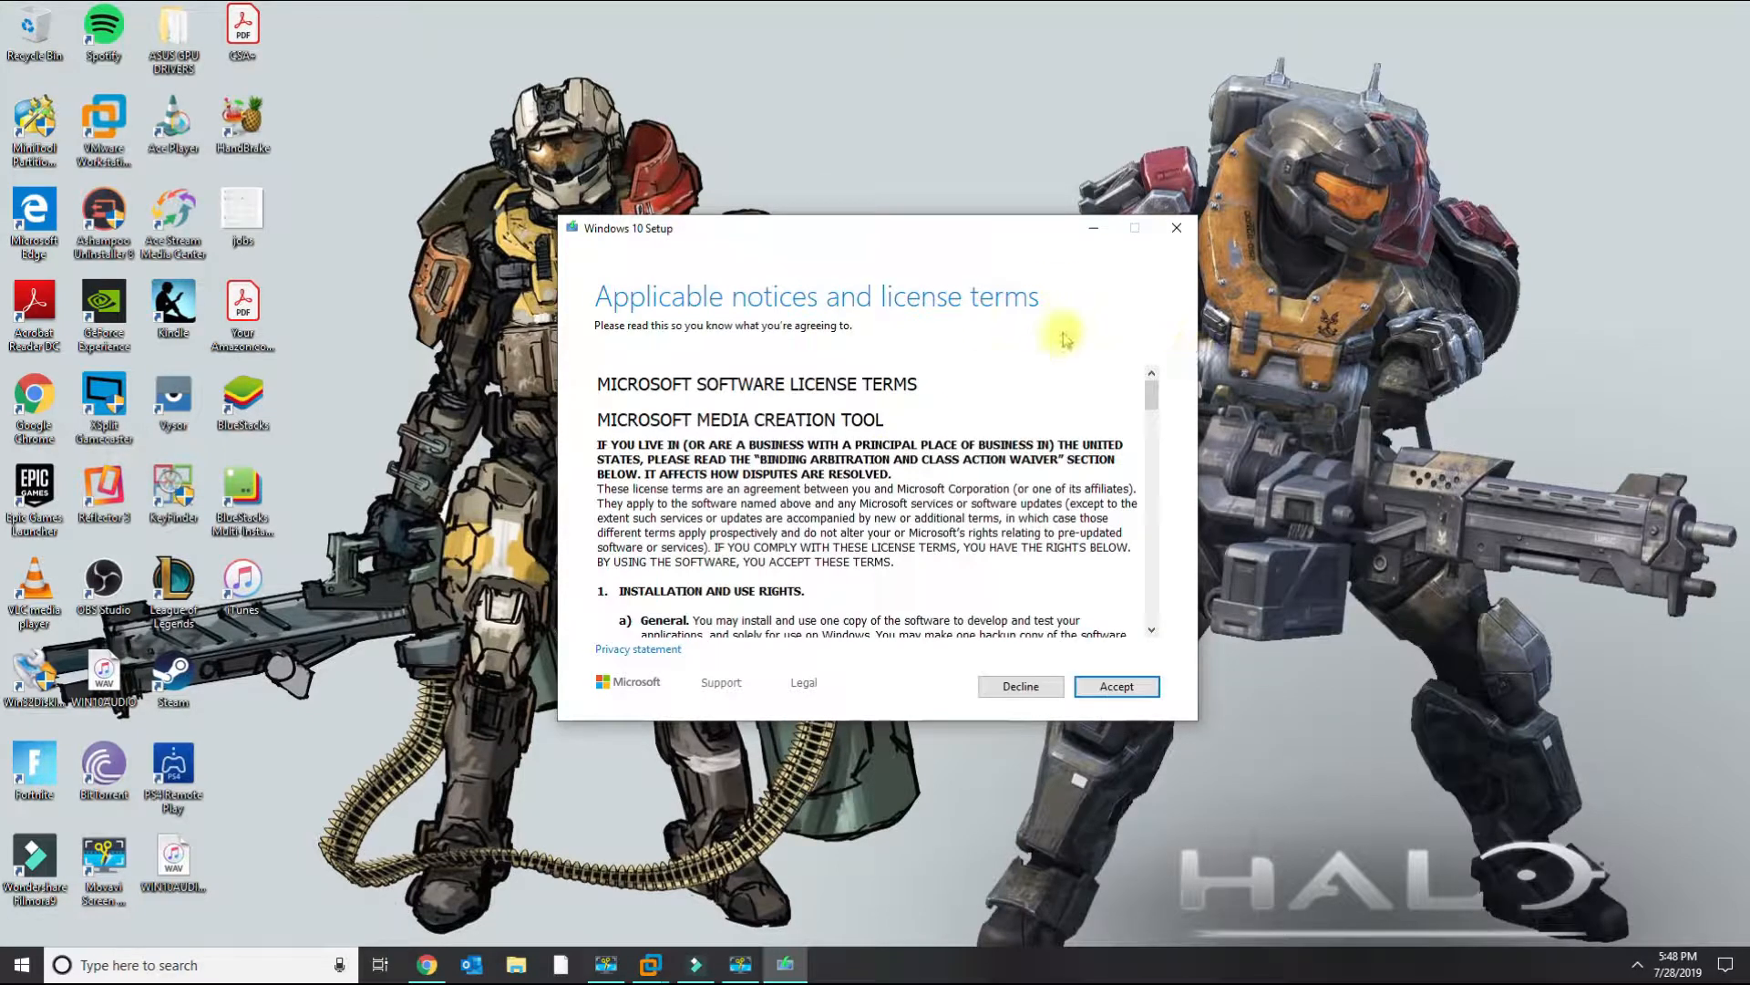
Accept the Windows 10 Setup license terms and move the setup window aside.
{"action": "left_click", "coordinate": [1099, 695]}
{"action": "left_click_drag", "start_coordinate": [795, 239], "coordinate": [1072, 95]}
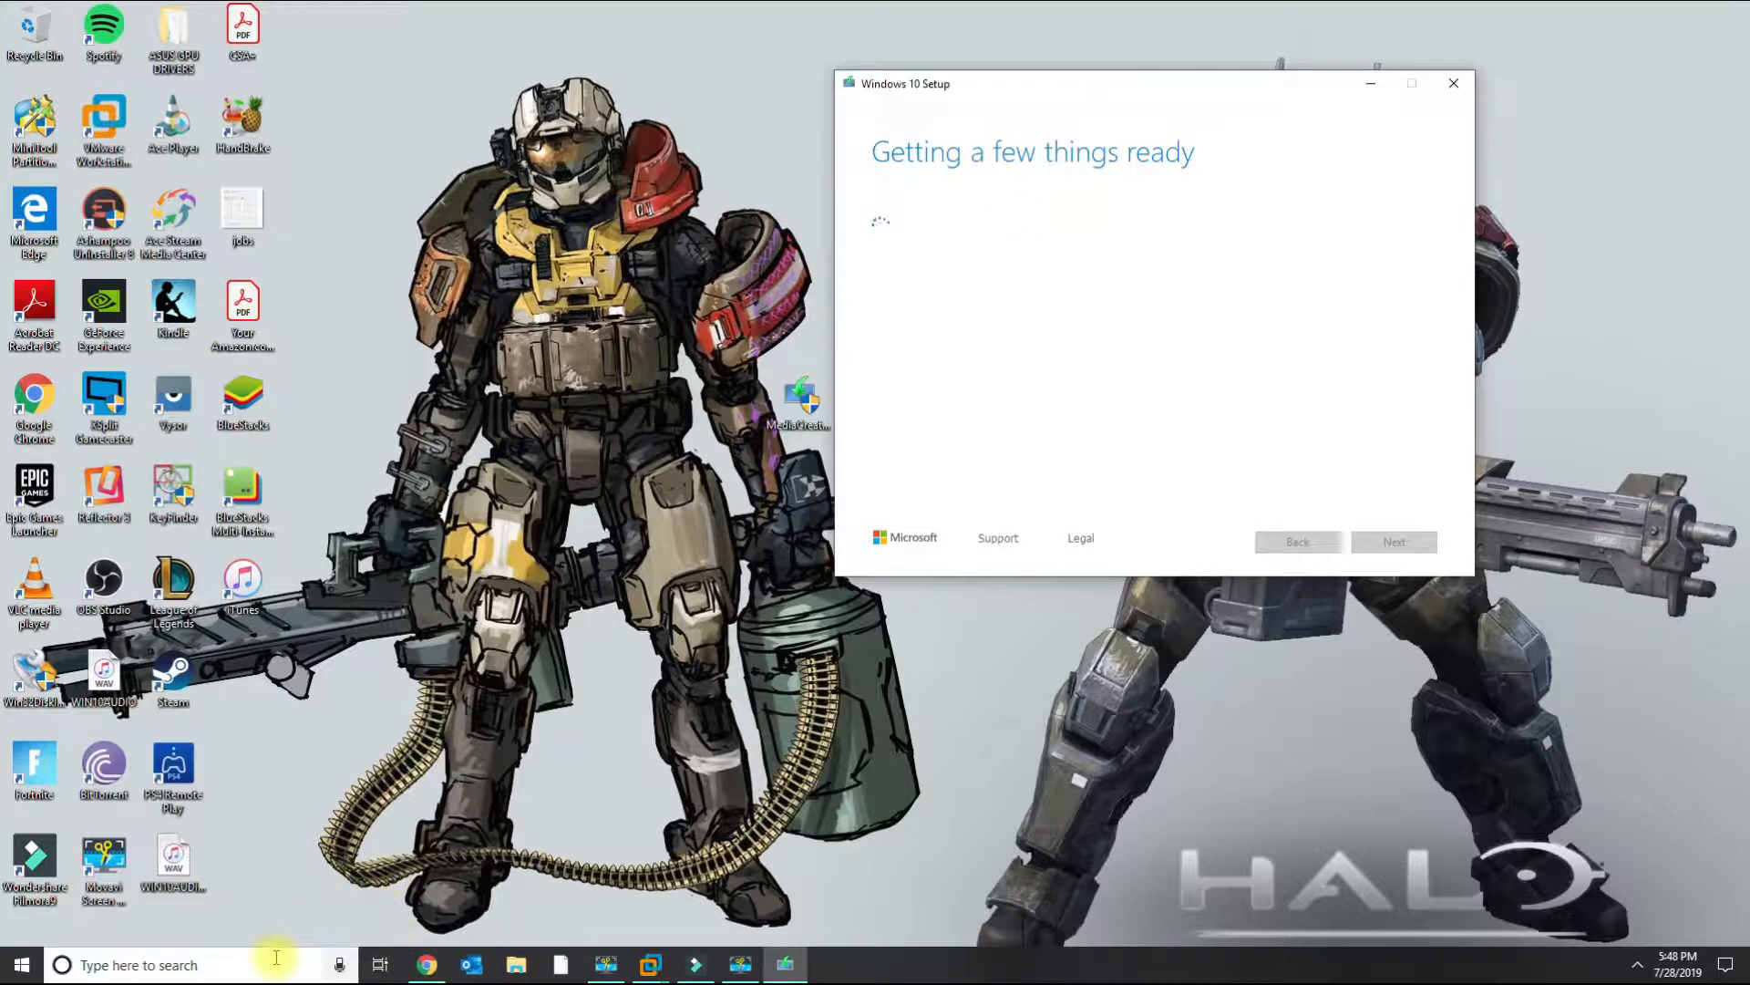
Open This PC through Windows search and maximize its window.
{"action": "left_click", "coordinate": [247, 968]}
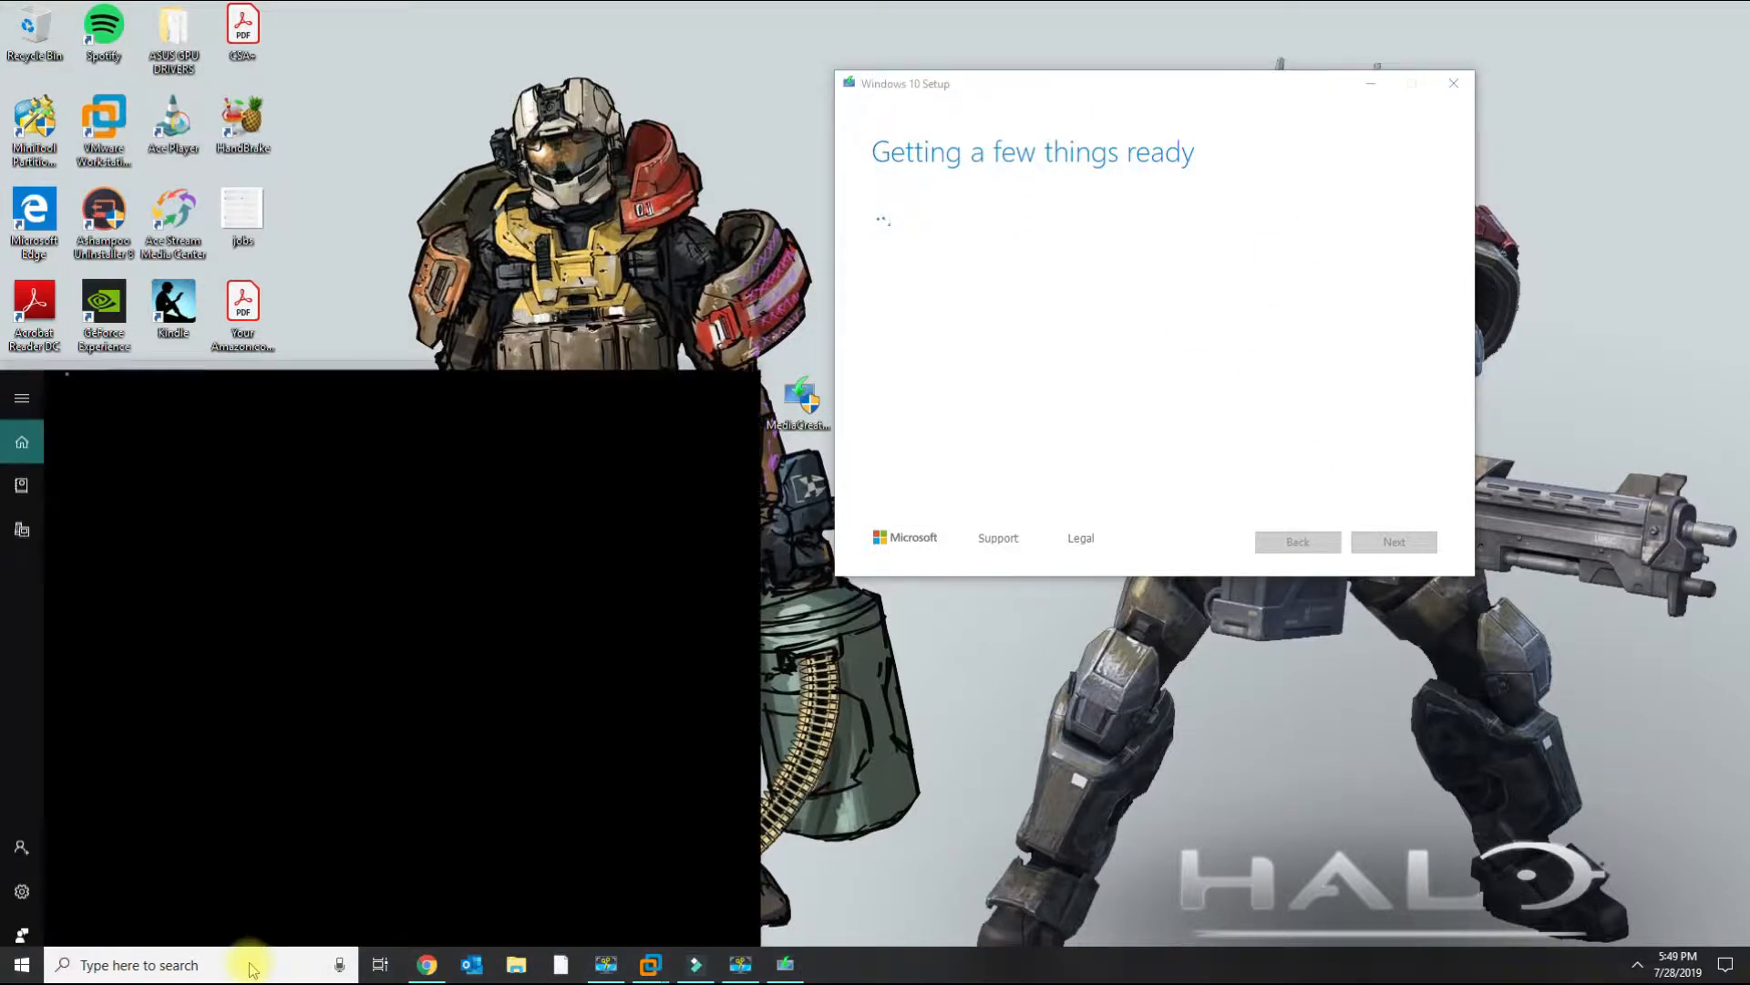
{"action": "type", "text": "this pc"}
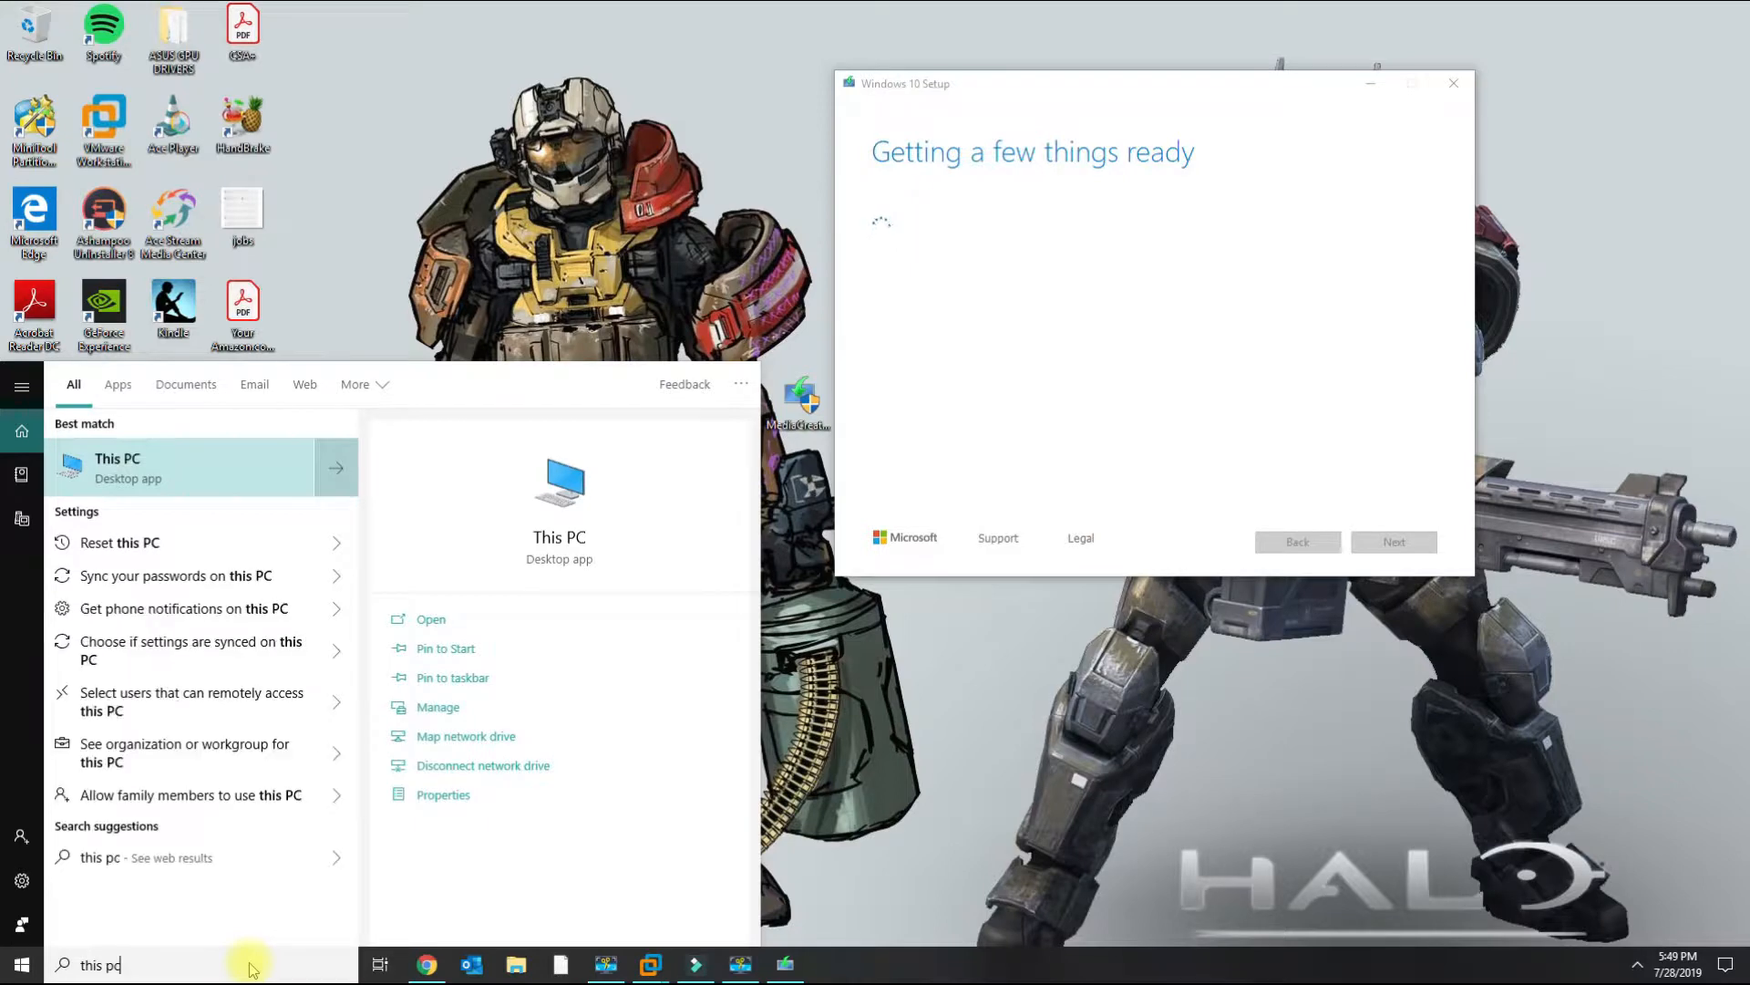
{"action": "left_click", "coordinate": [138, 470]}
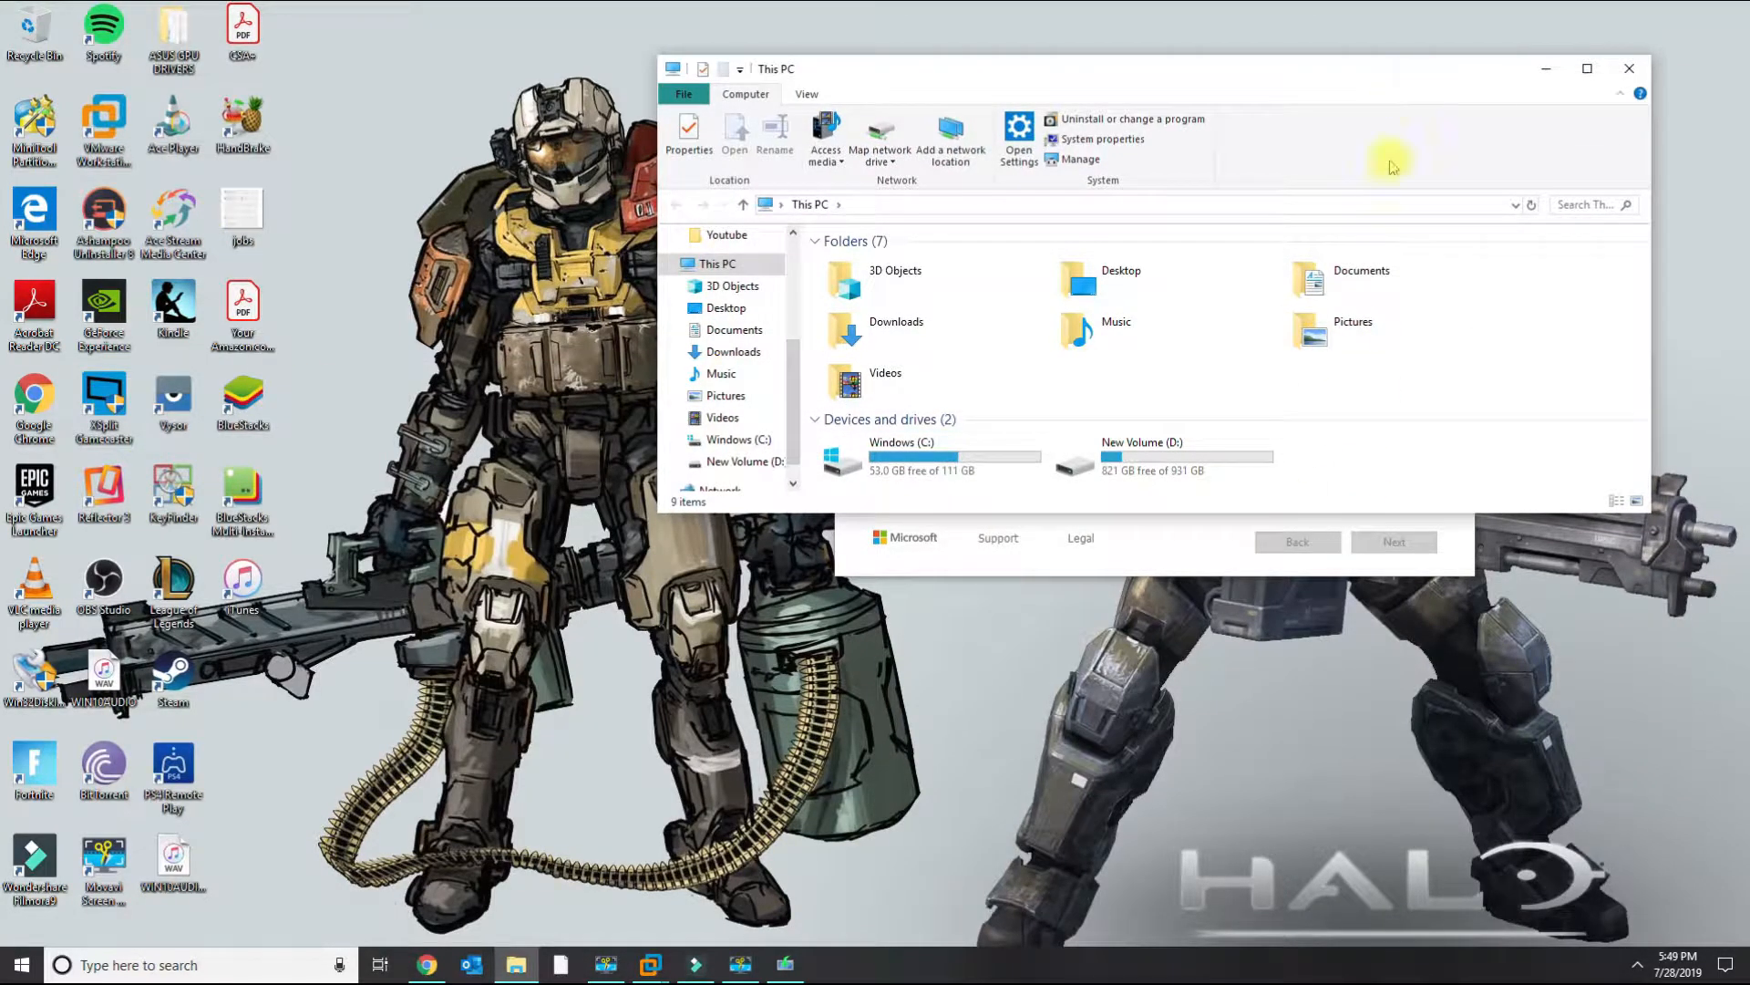
{"action": "left_click", "coordinate": [1587, 68]}
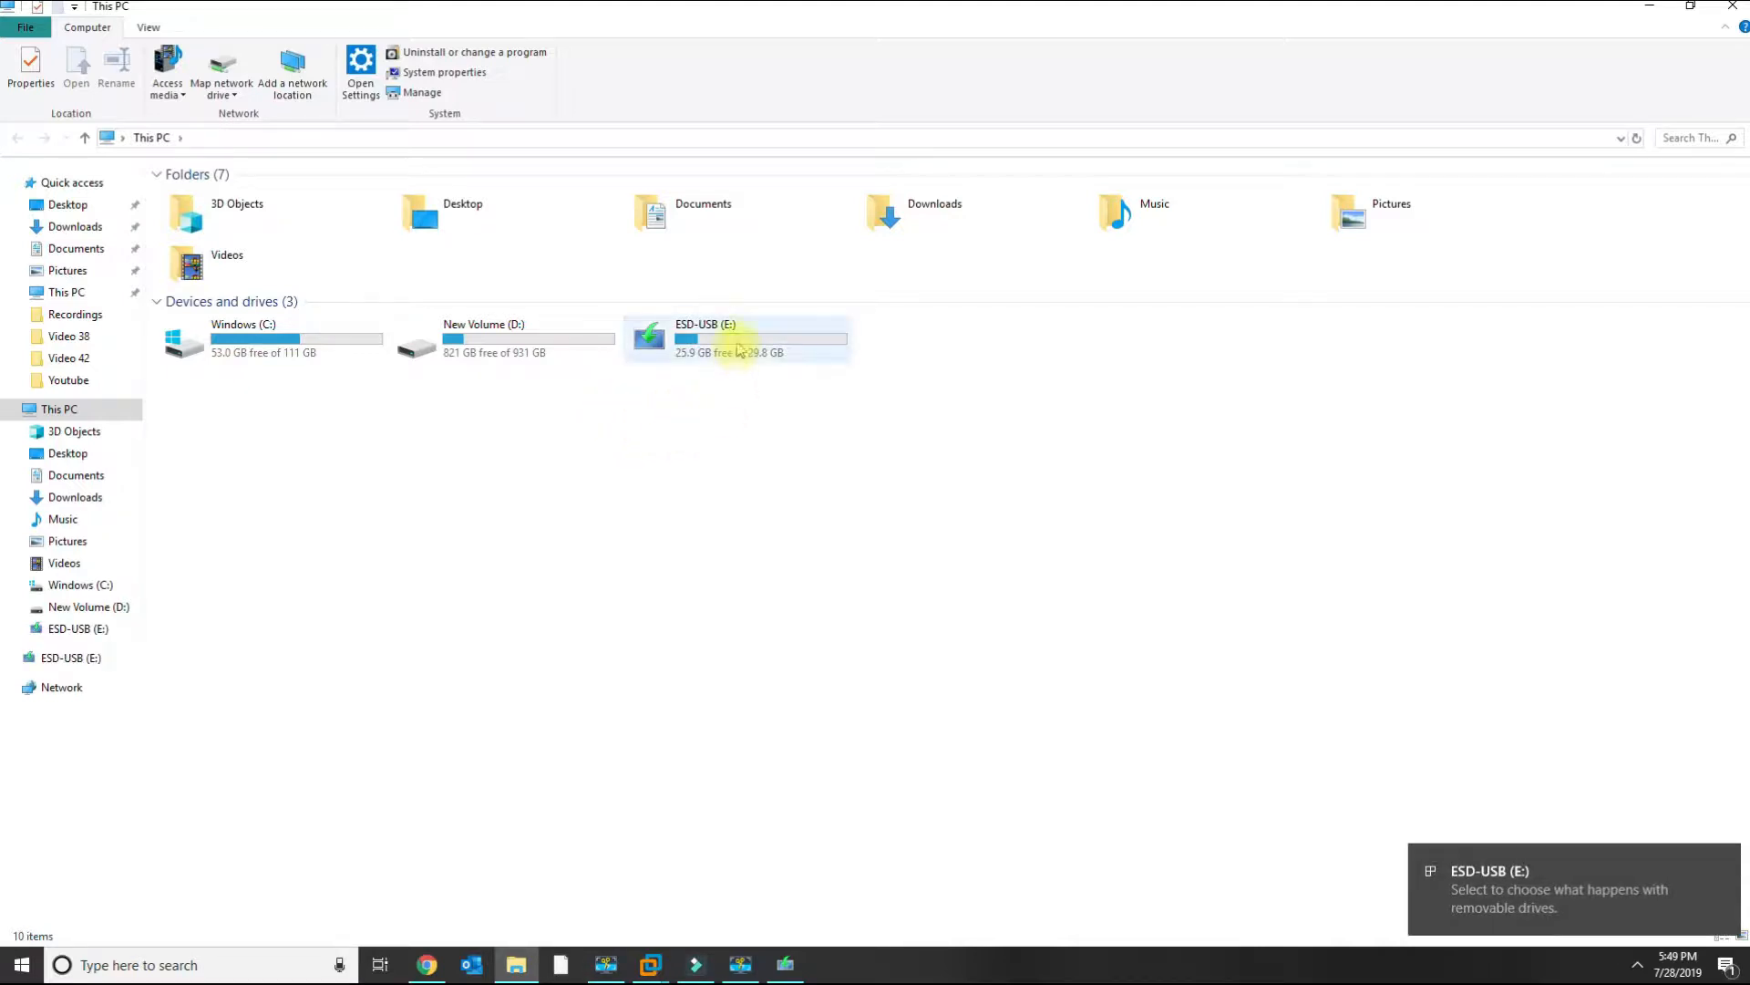
Open the Format dialog for the ESD-USB (E:) drive, compare the NTFS and FAT32 file system options, and close it.
{"action": "left_click", "coordinate": [739, 350]}
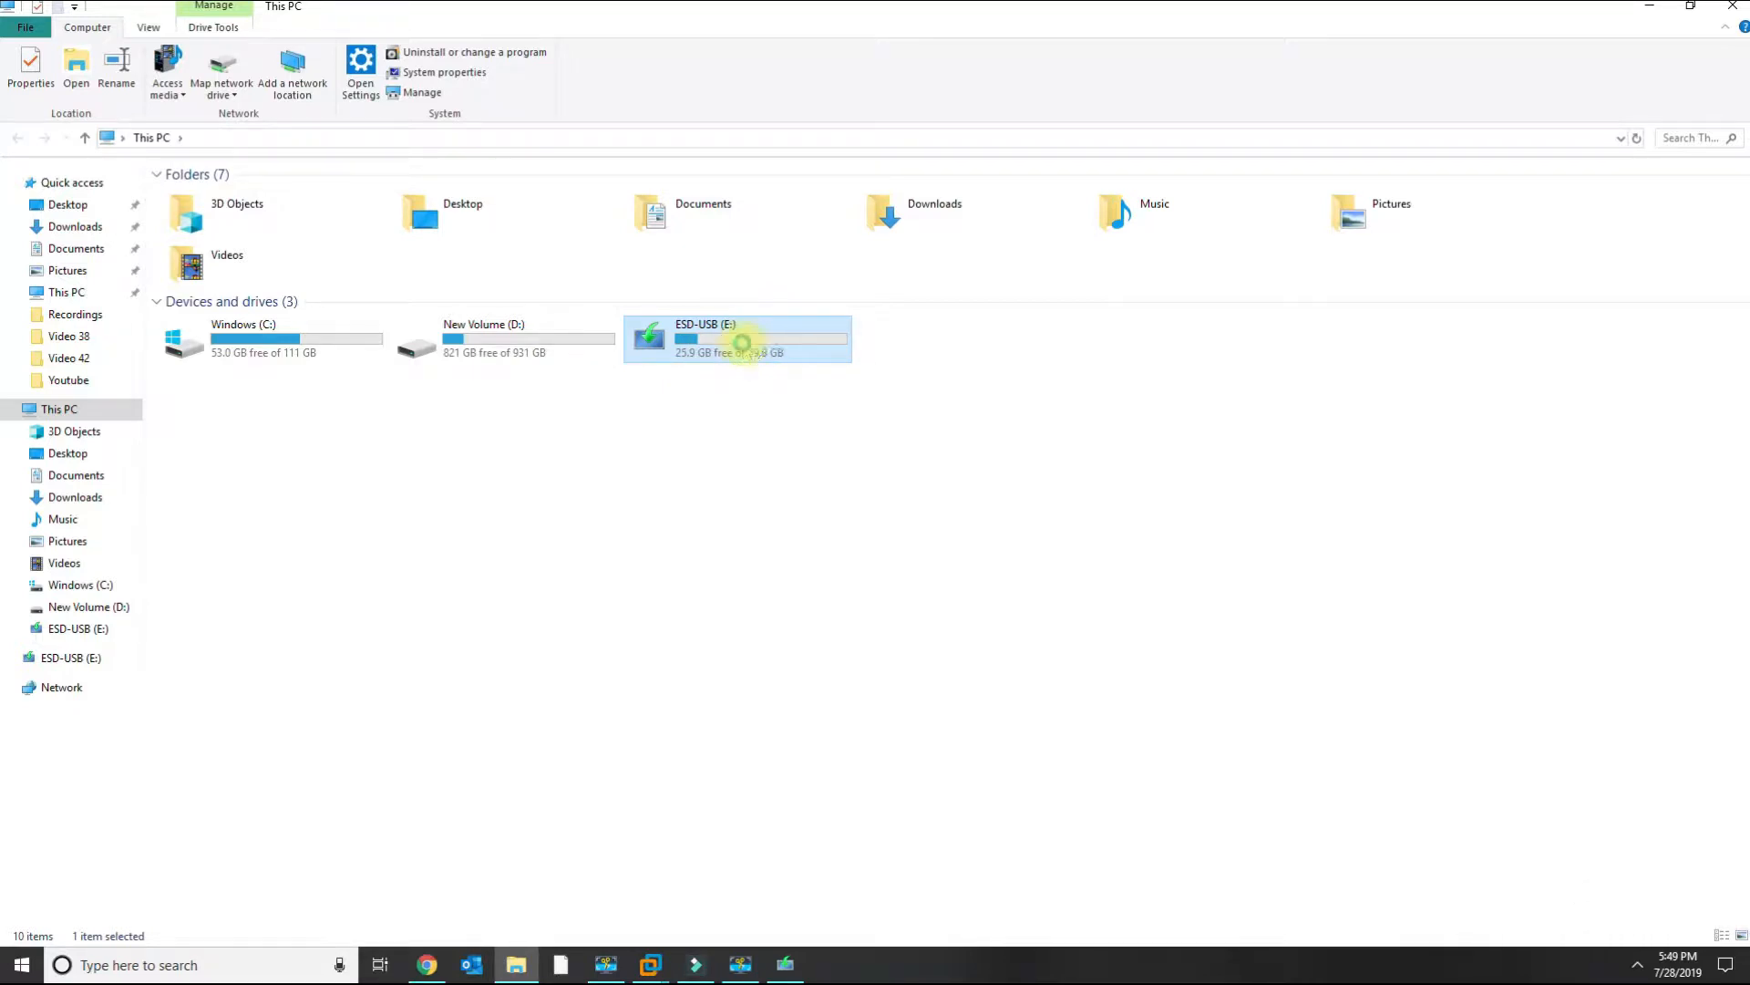
{"action": "right_click", "coordinate": [745, 347]}
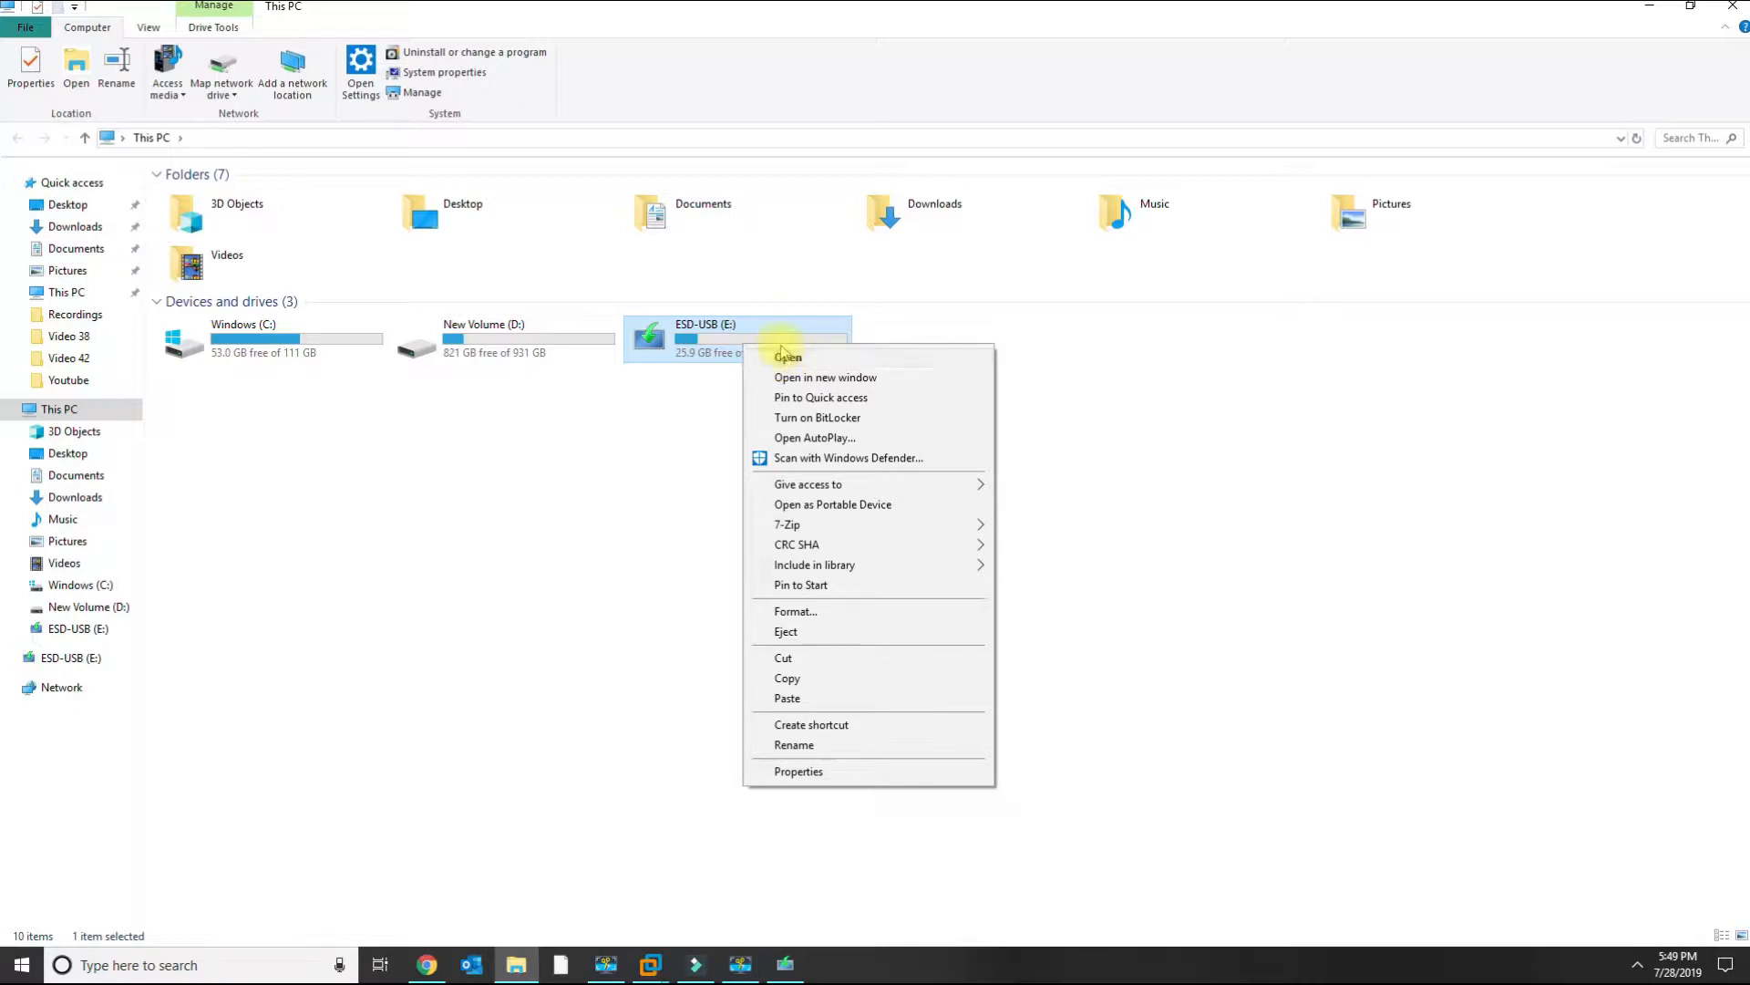
{"action": "left_click", "coordinate": [796, 612]}
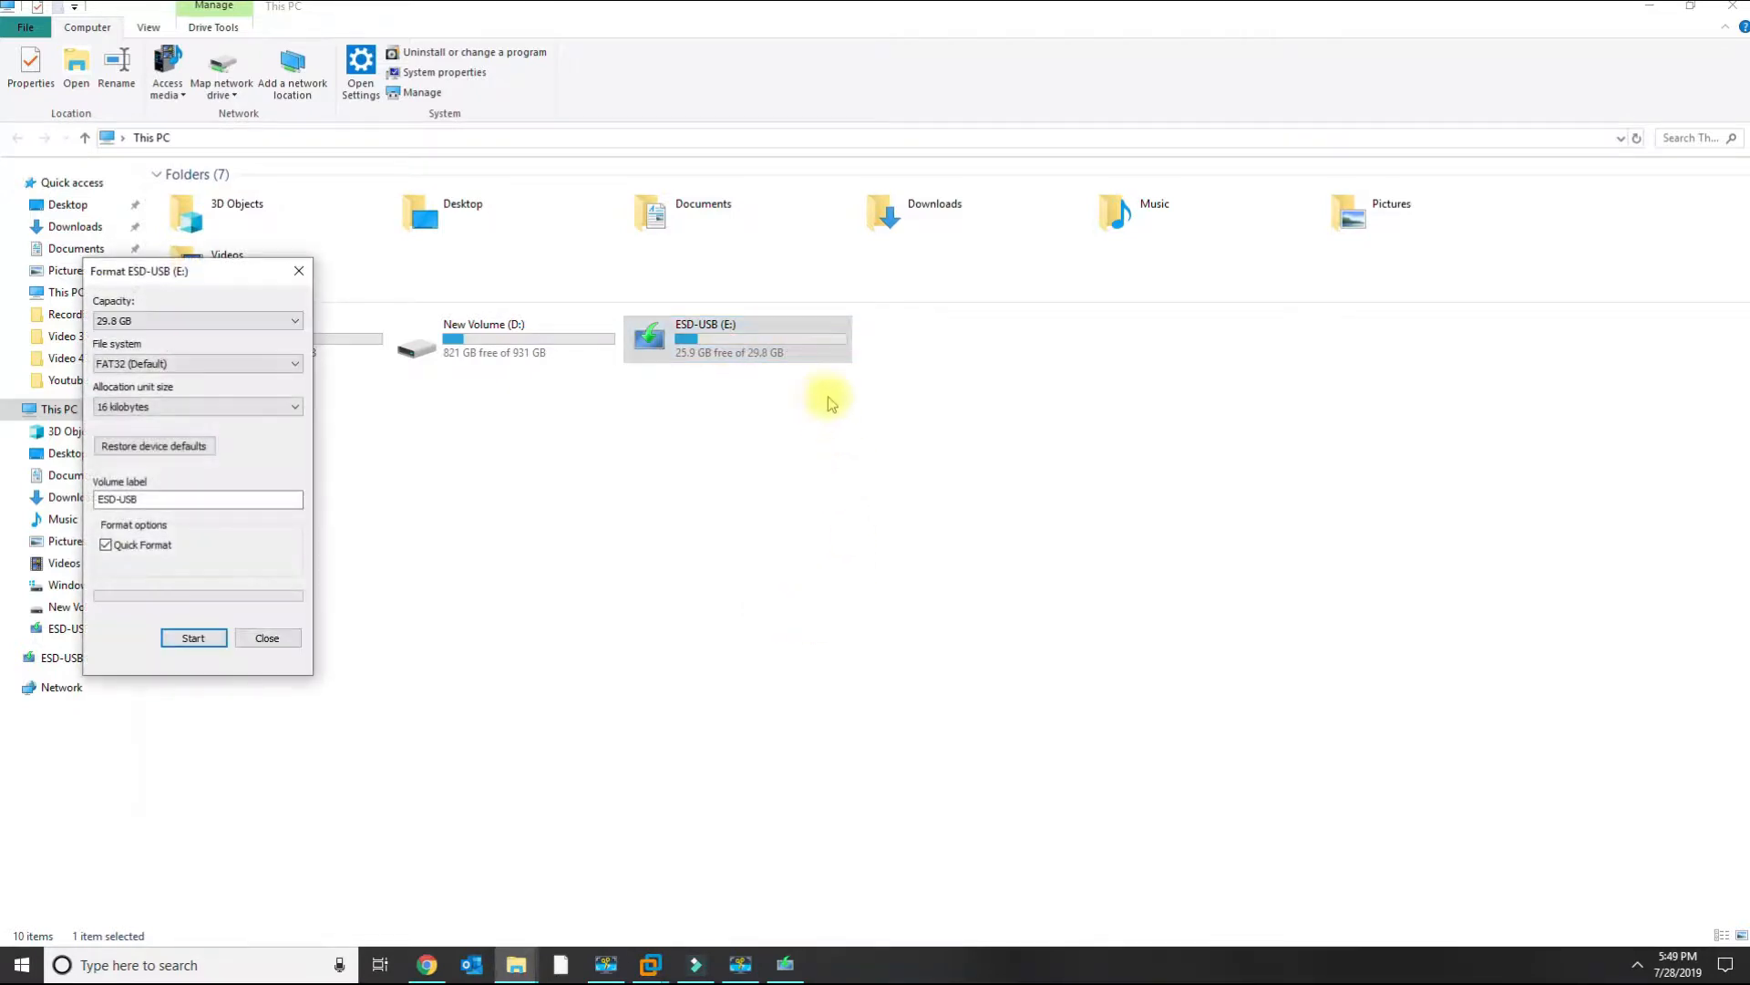
{"action": "left_click", "coordinate": [110, 550]}
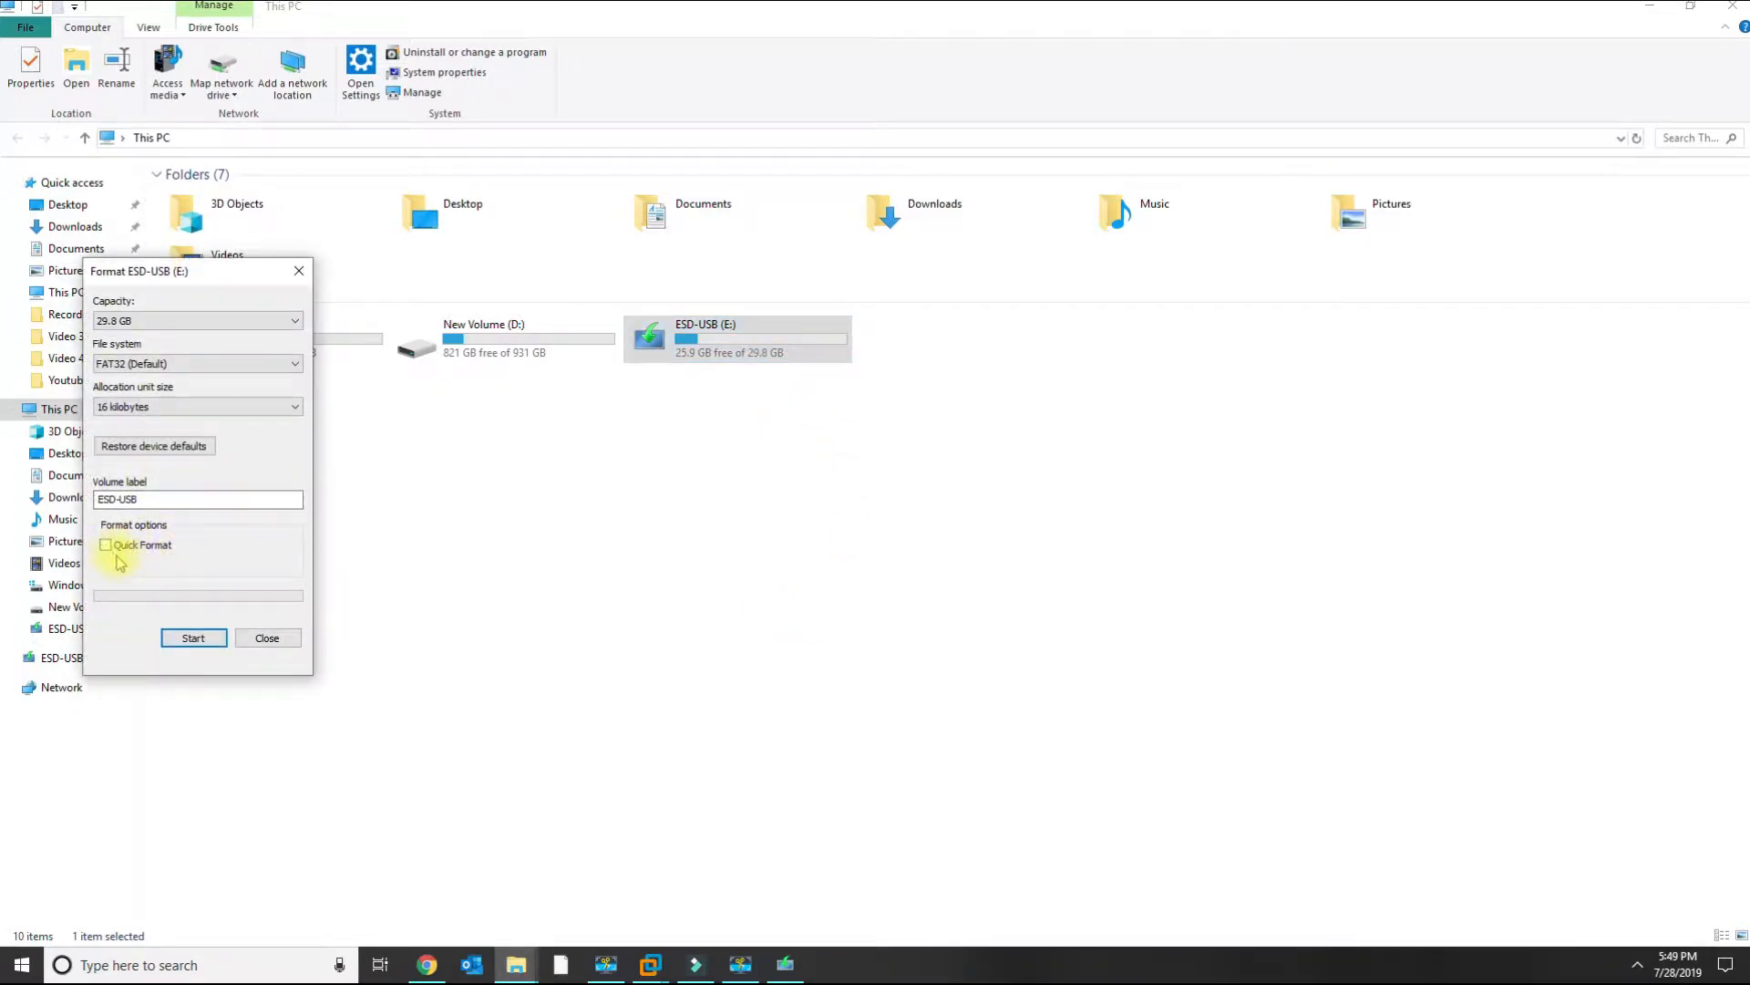
{"action": "double_click", "coordinate": [168, 499]}
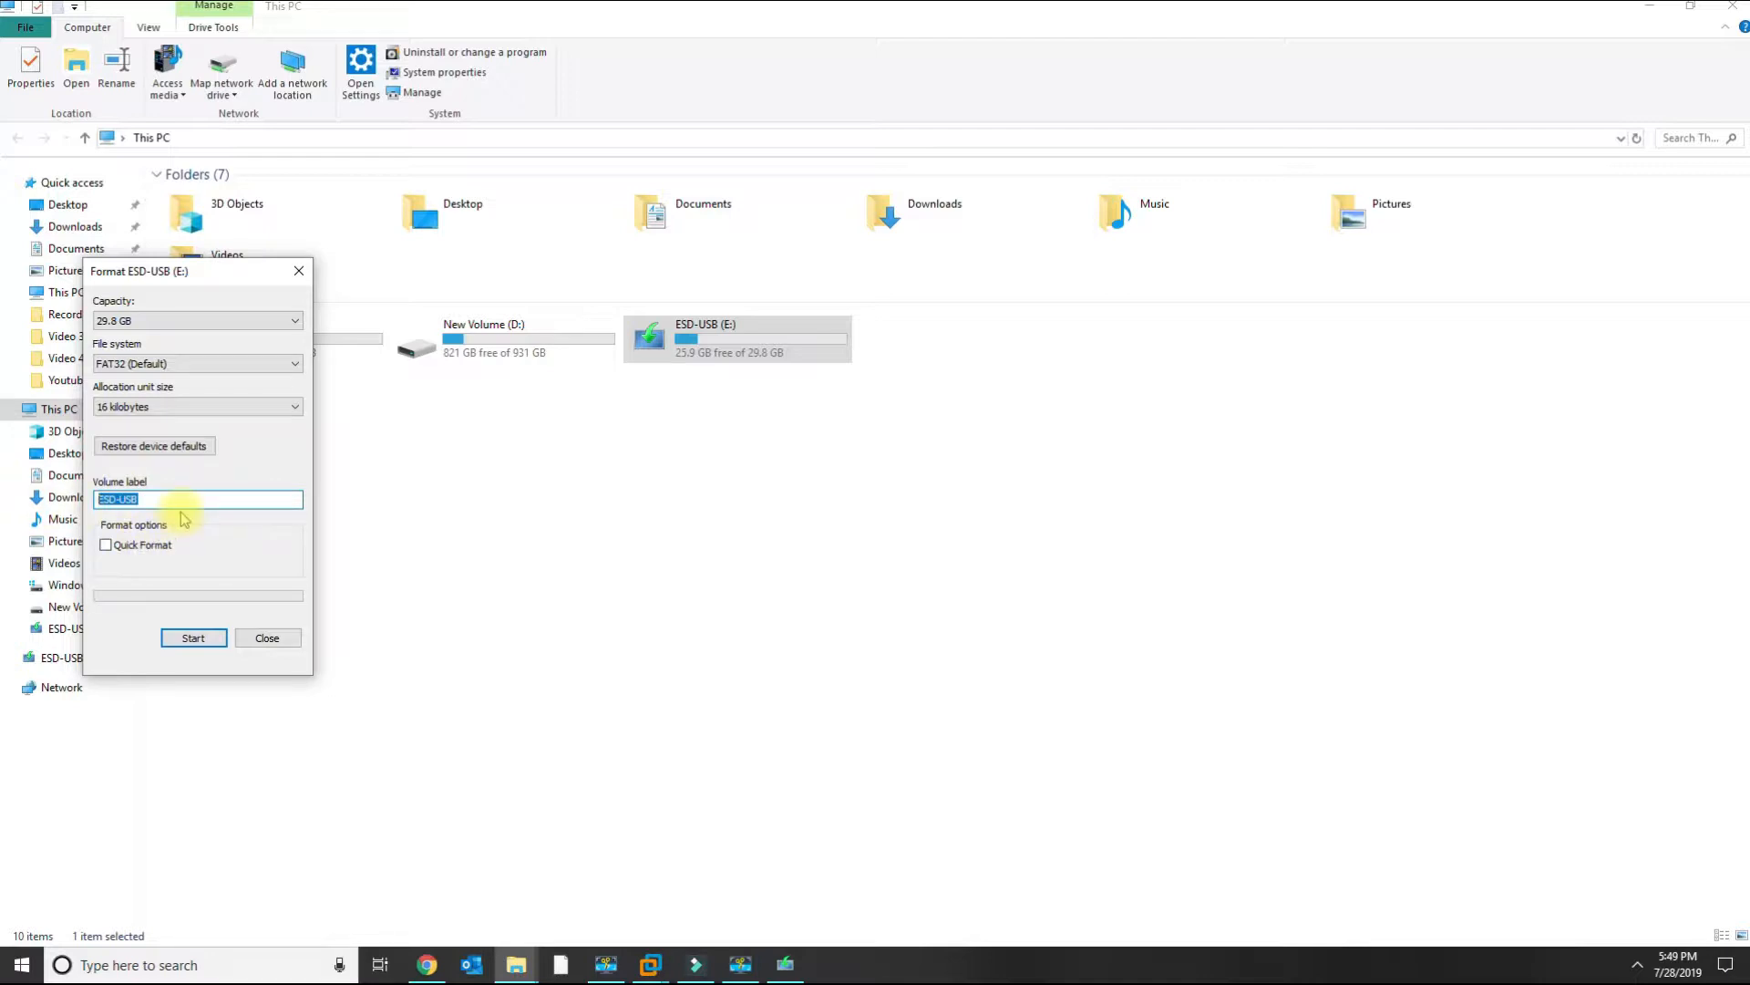
{"action": "left_click", "coordinate": [141, 364]}
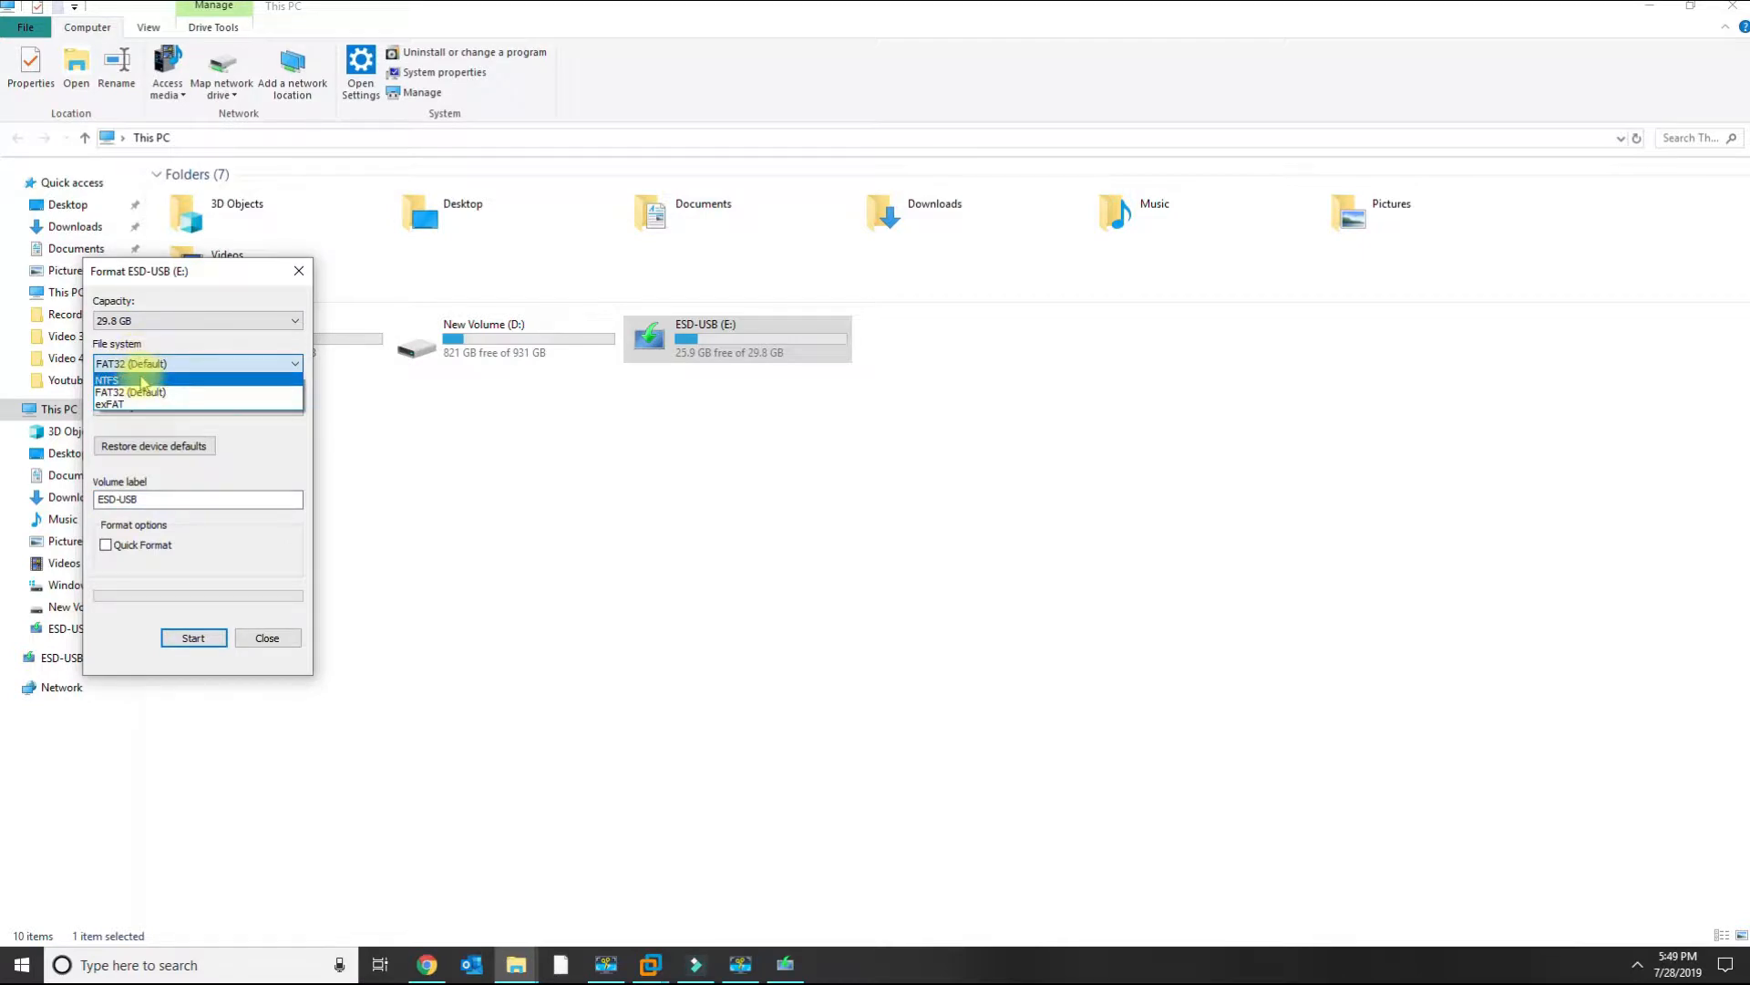
{"action": "left_click", "coordinate": [141, 381]}
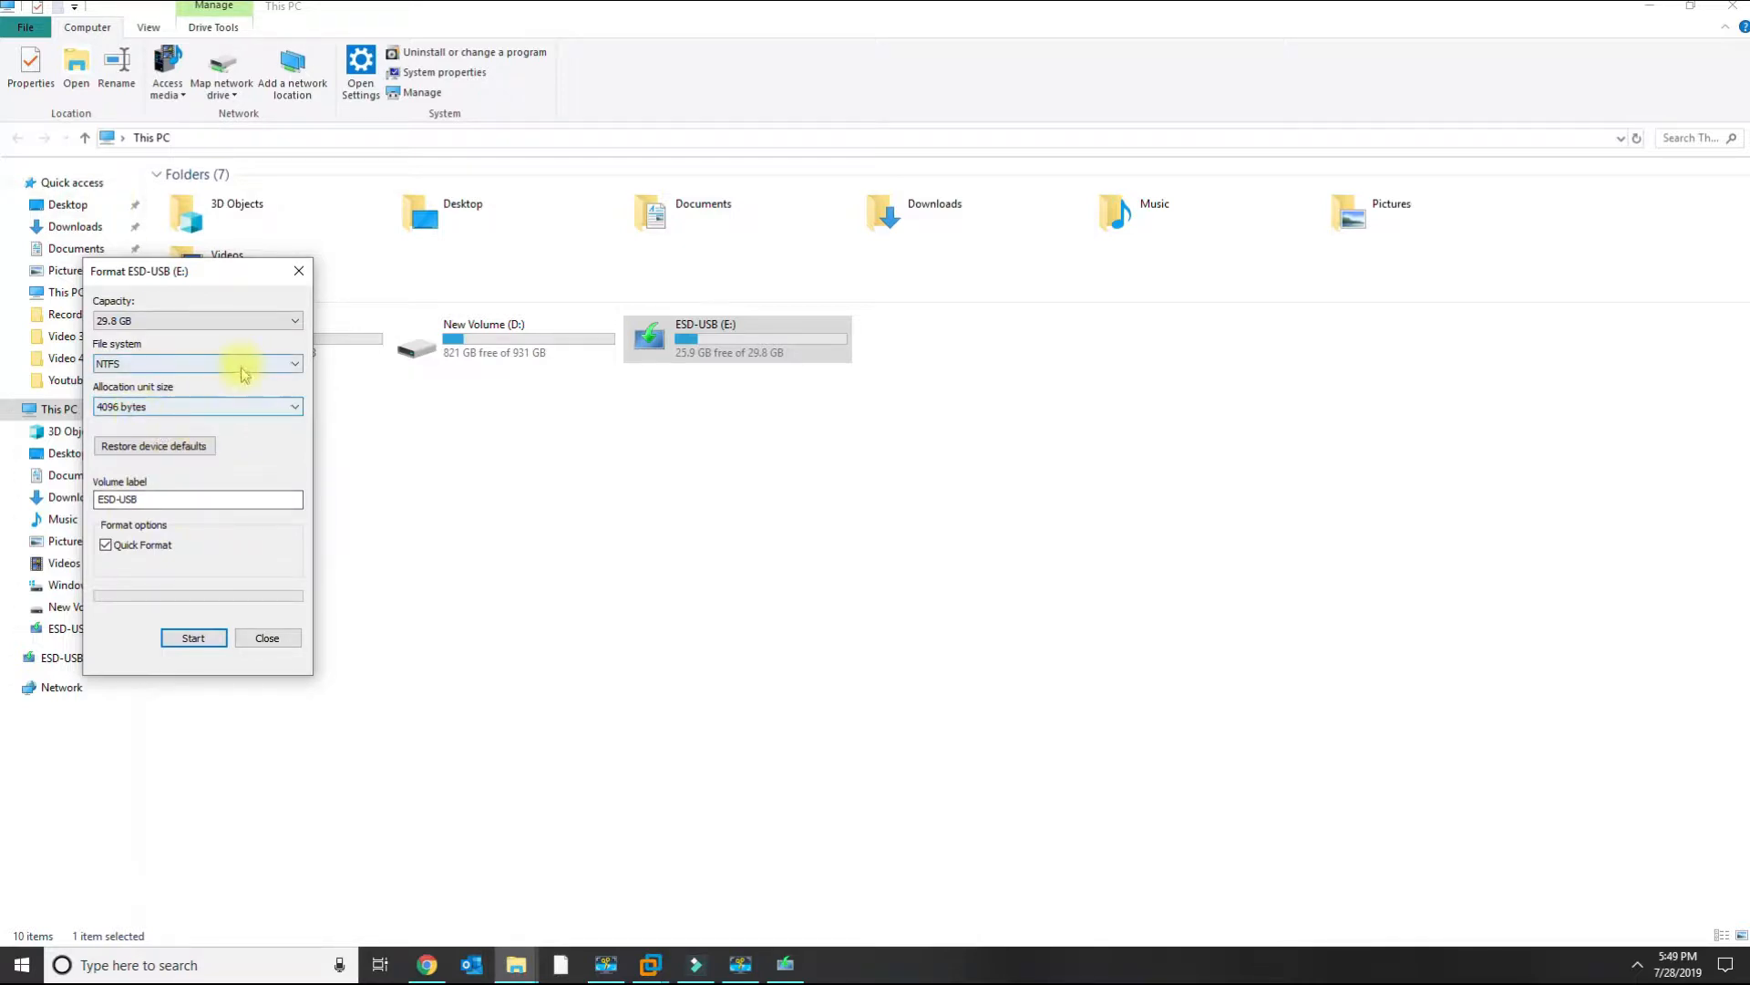
{"action": "left_click", "coordinate": [141, 364]}
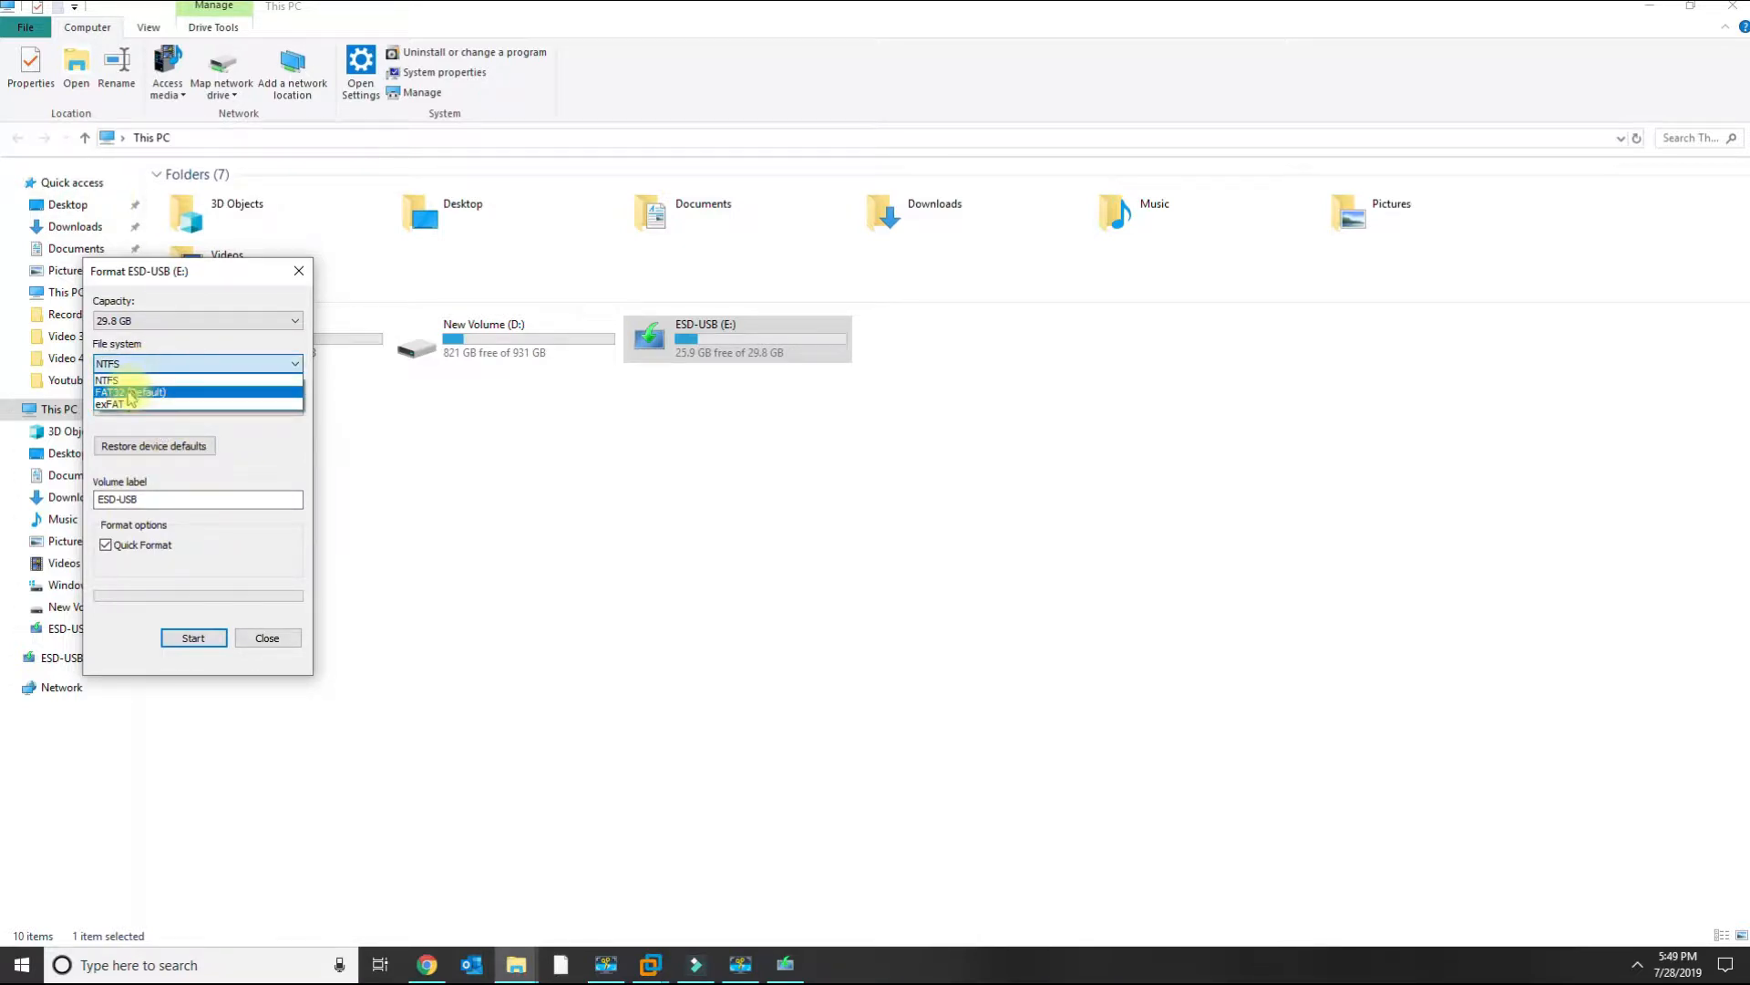
{"action": "left_click", "coordinate": [134, 393]}
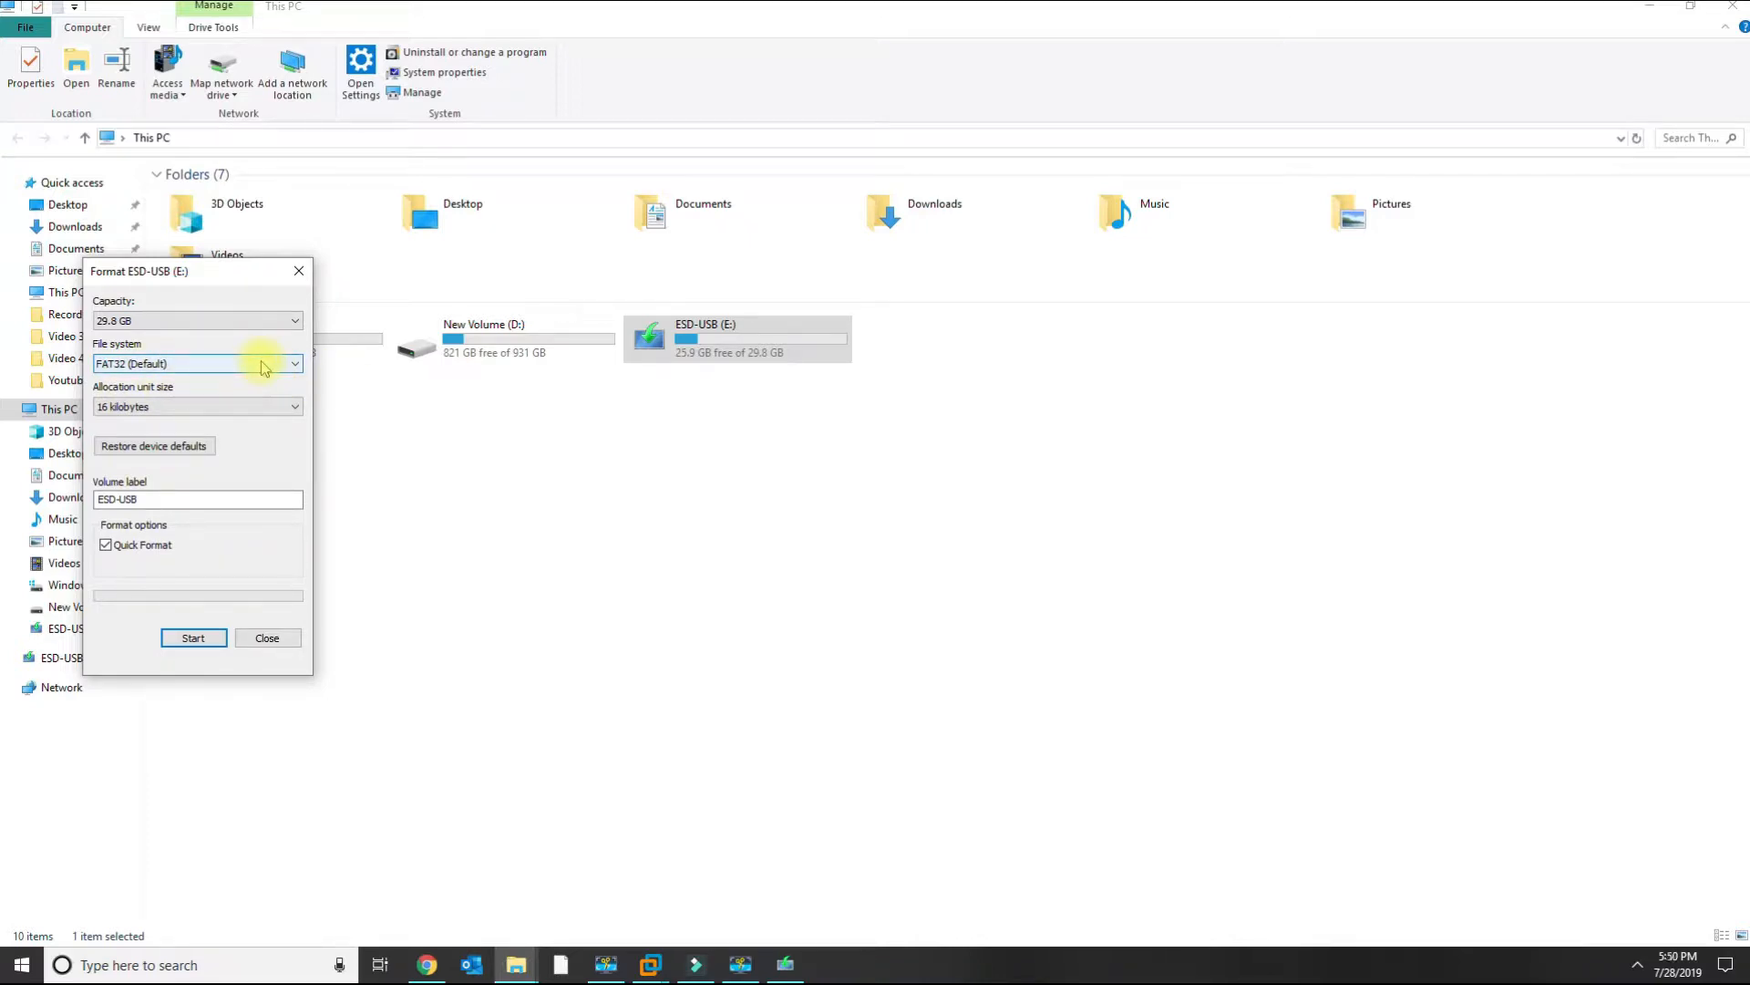
{"action": "left_click", "coordinate": [180, 372]}
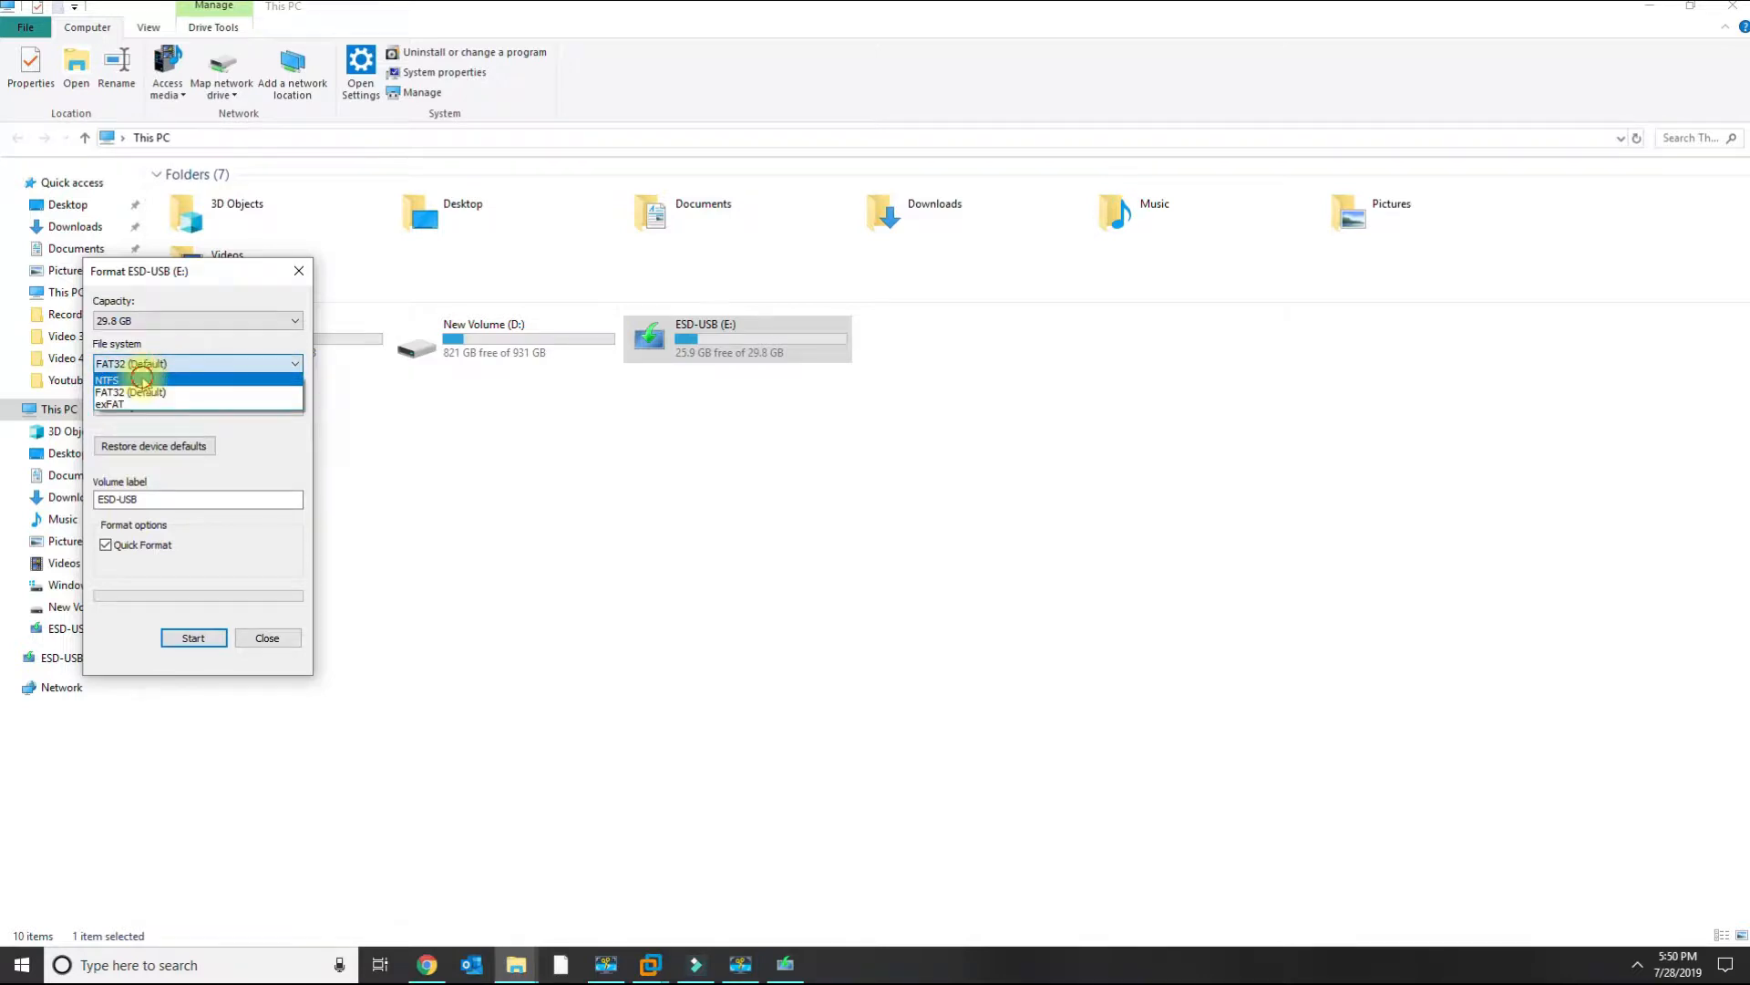
{"action": "left_click", "coordinate": [142, 384]}
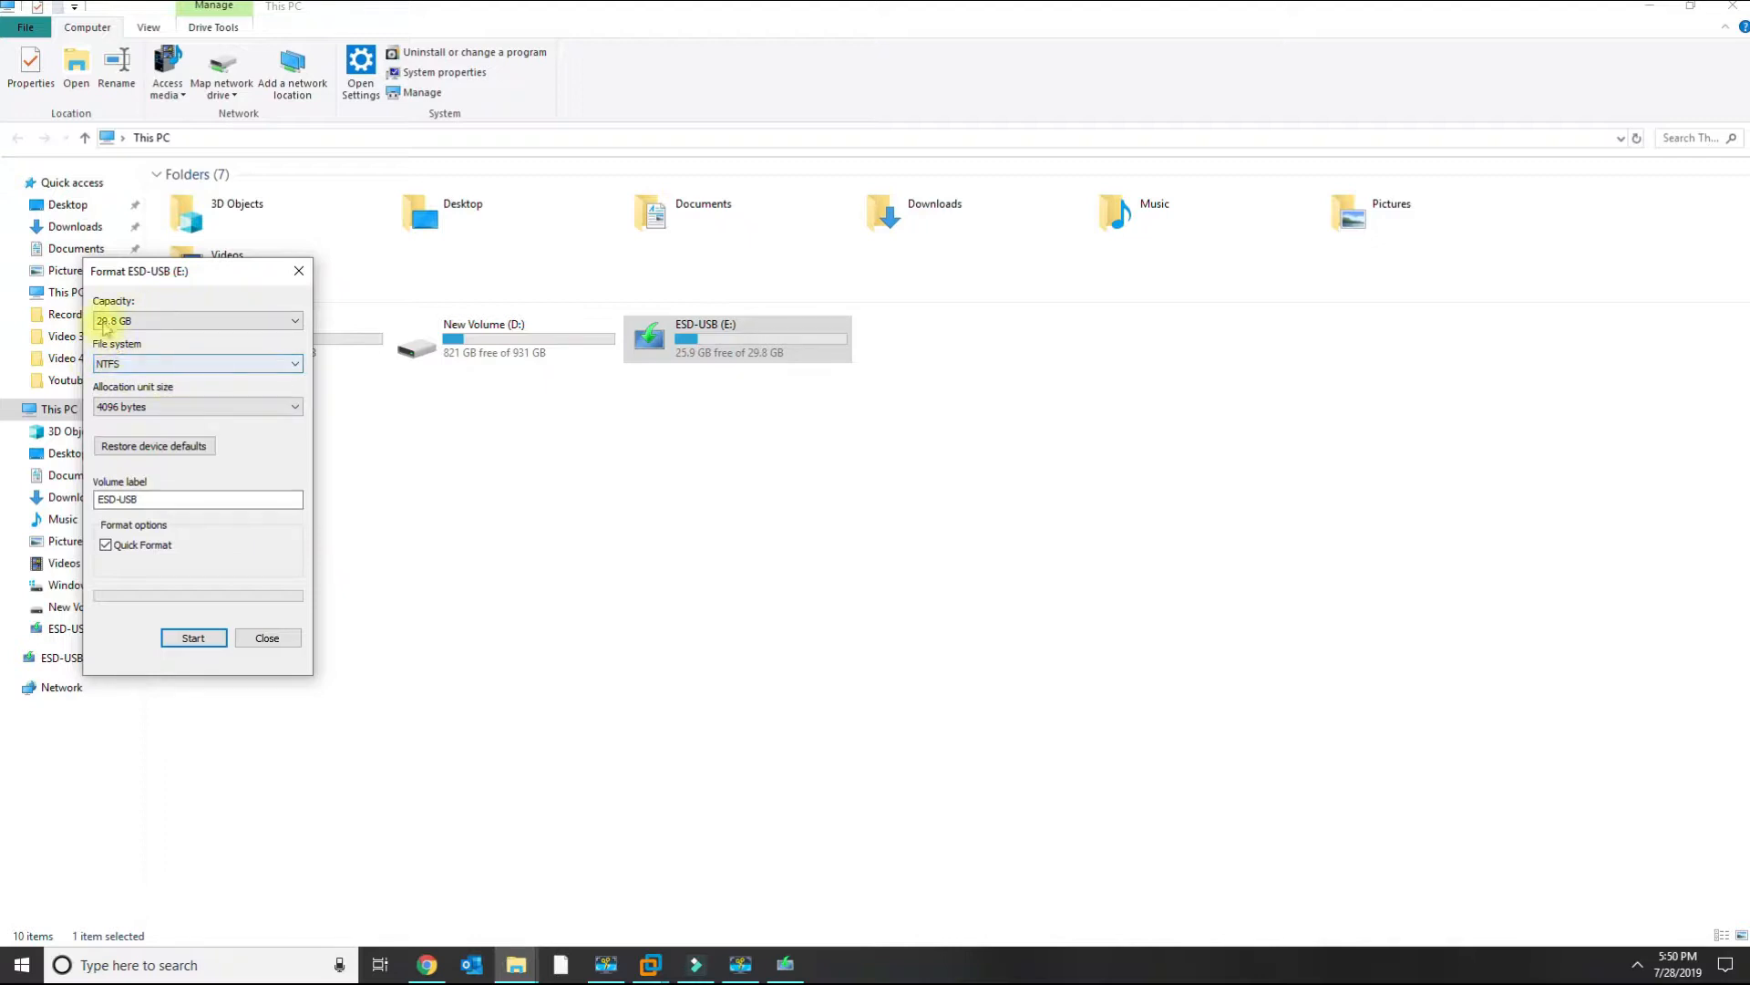
{"action": "left_click", "coordinate": [266, 637]}
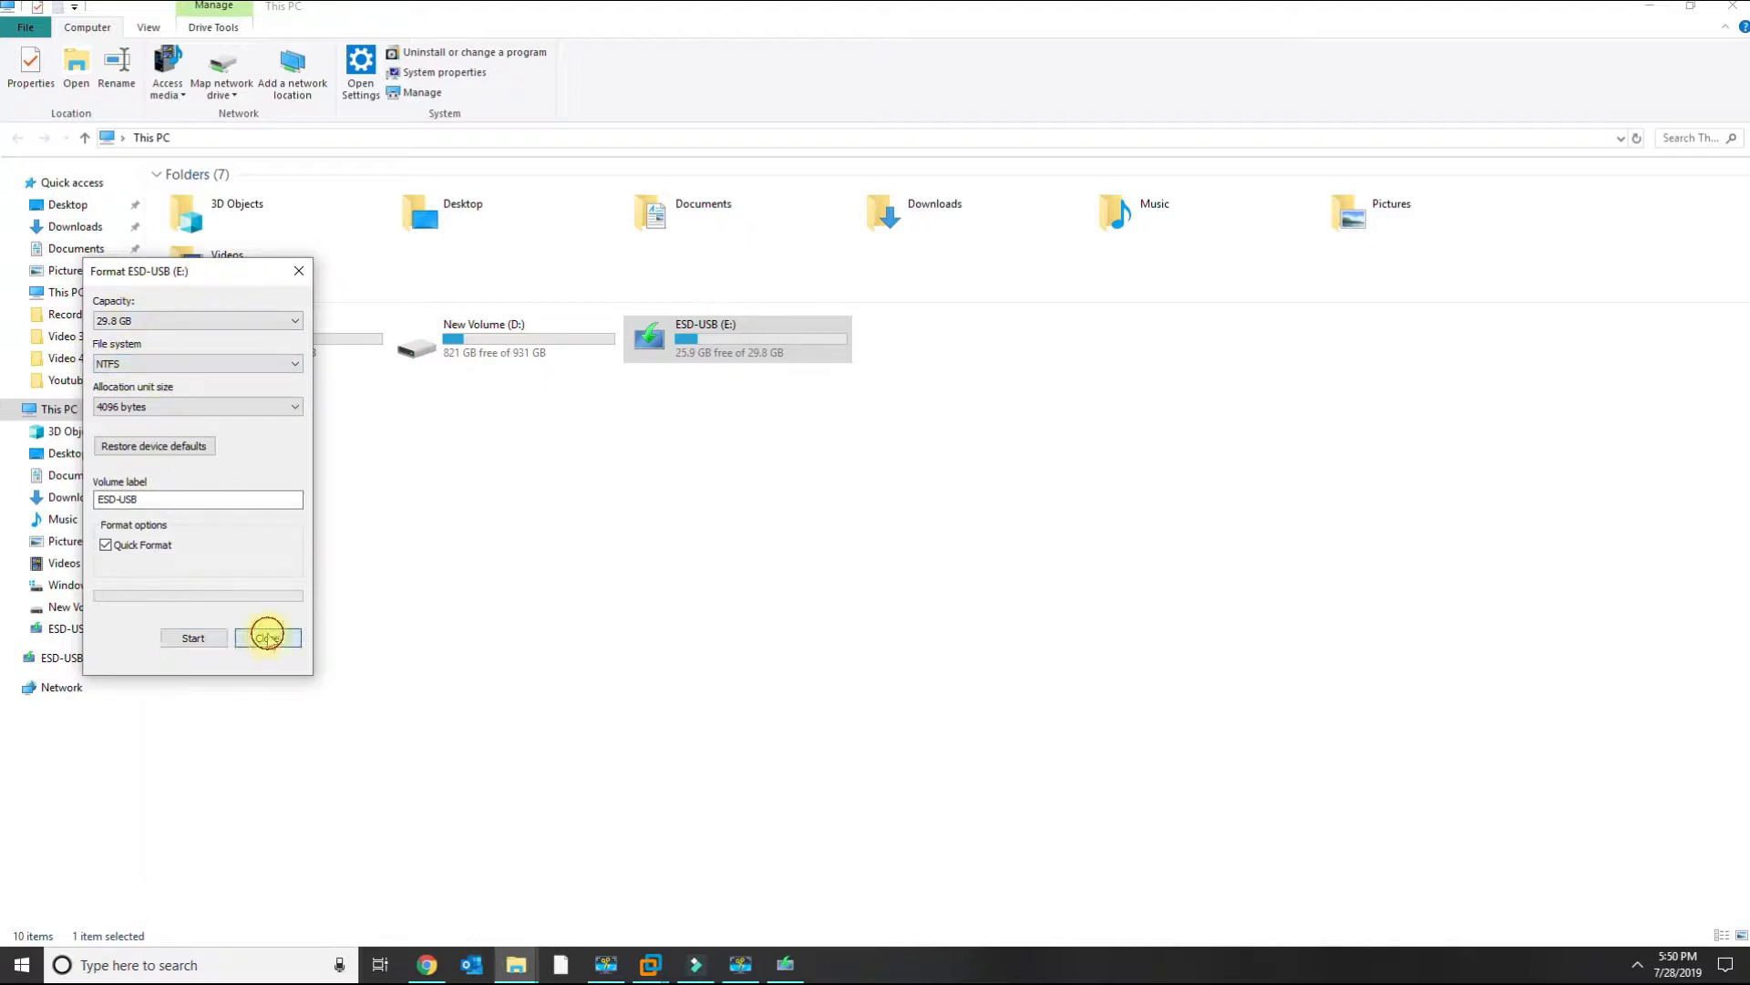
Choose to create installation media (USB flash drive, DVD, or ISO file) for another PC and continue.
{"action": "left_click", "coordinate": [1732, 5]}
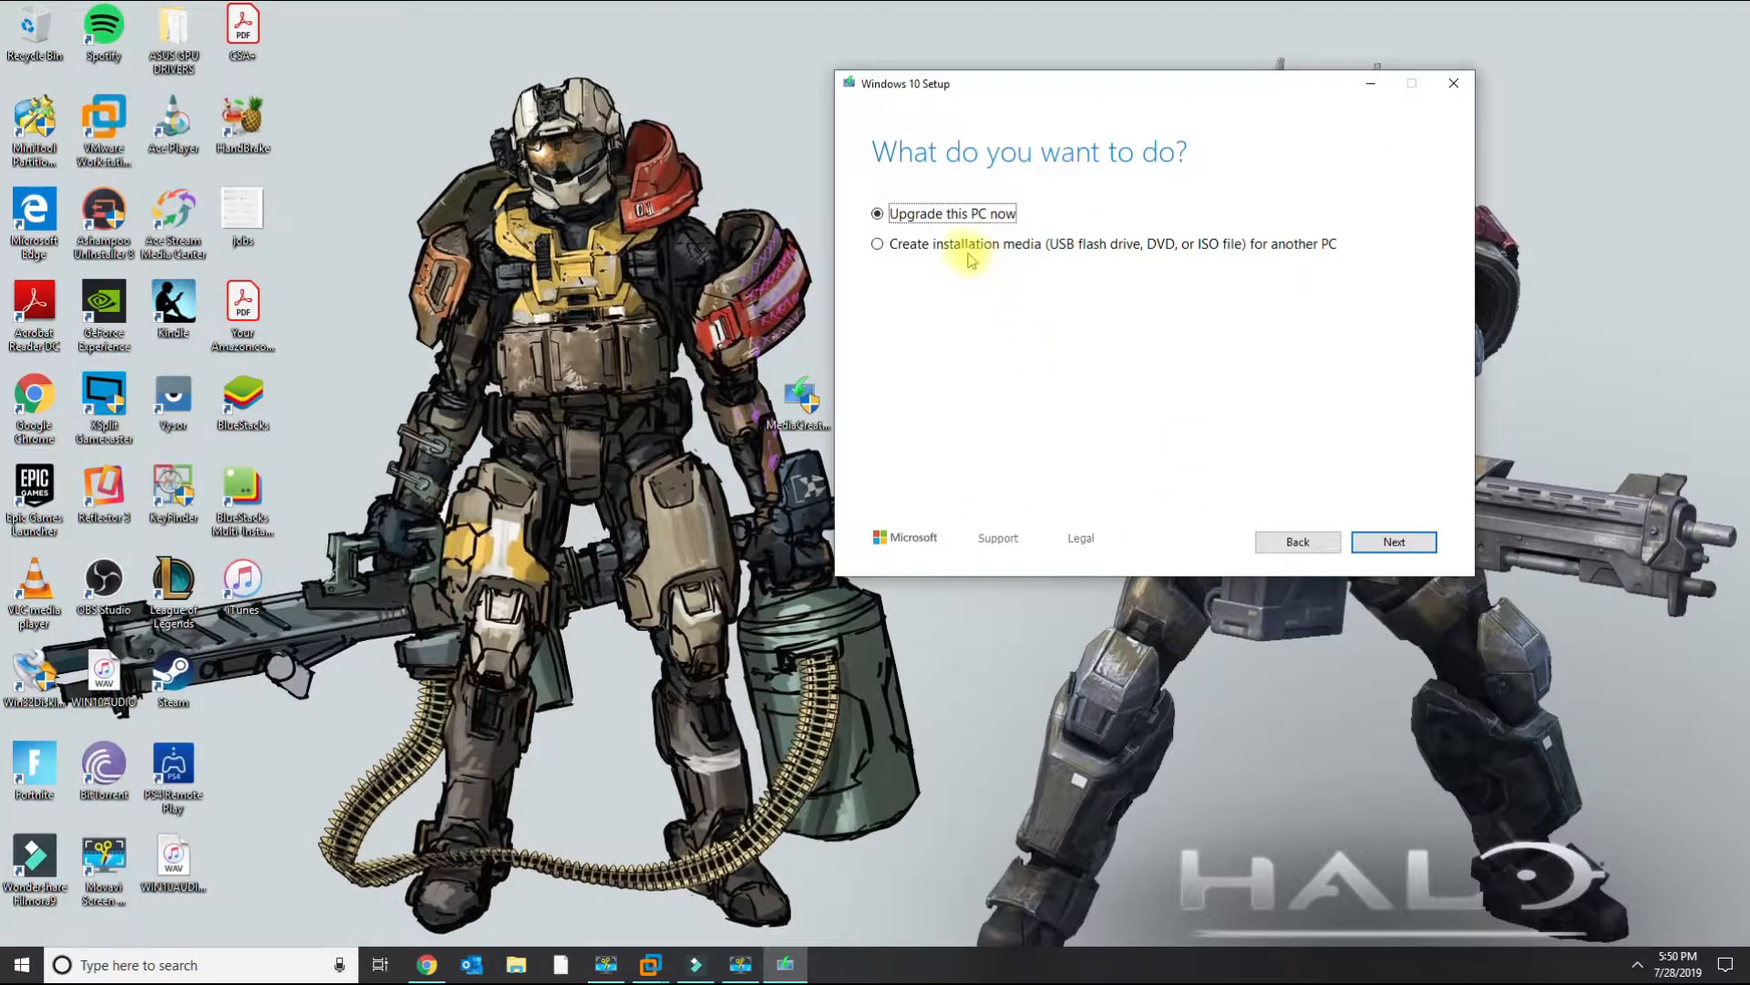
{"action": "left_click_drag", "start_coordinate": [1065, 78], "coordinate": [945, 94]}
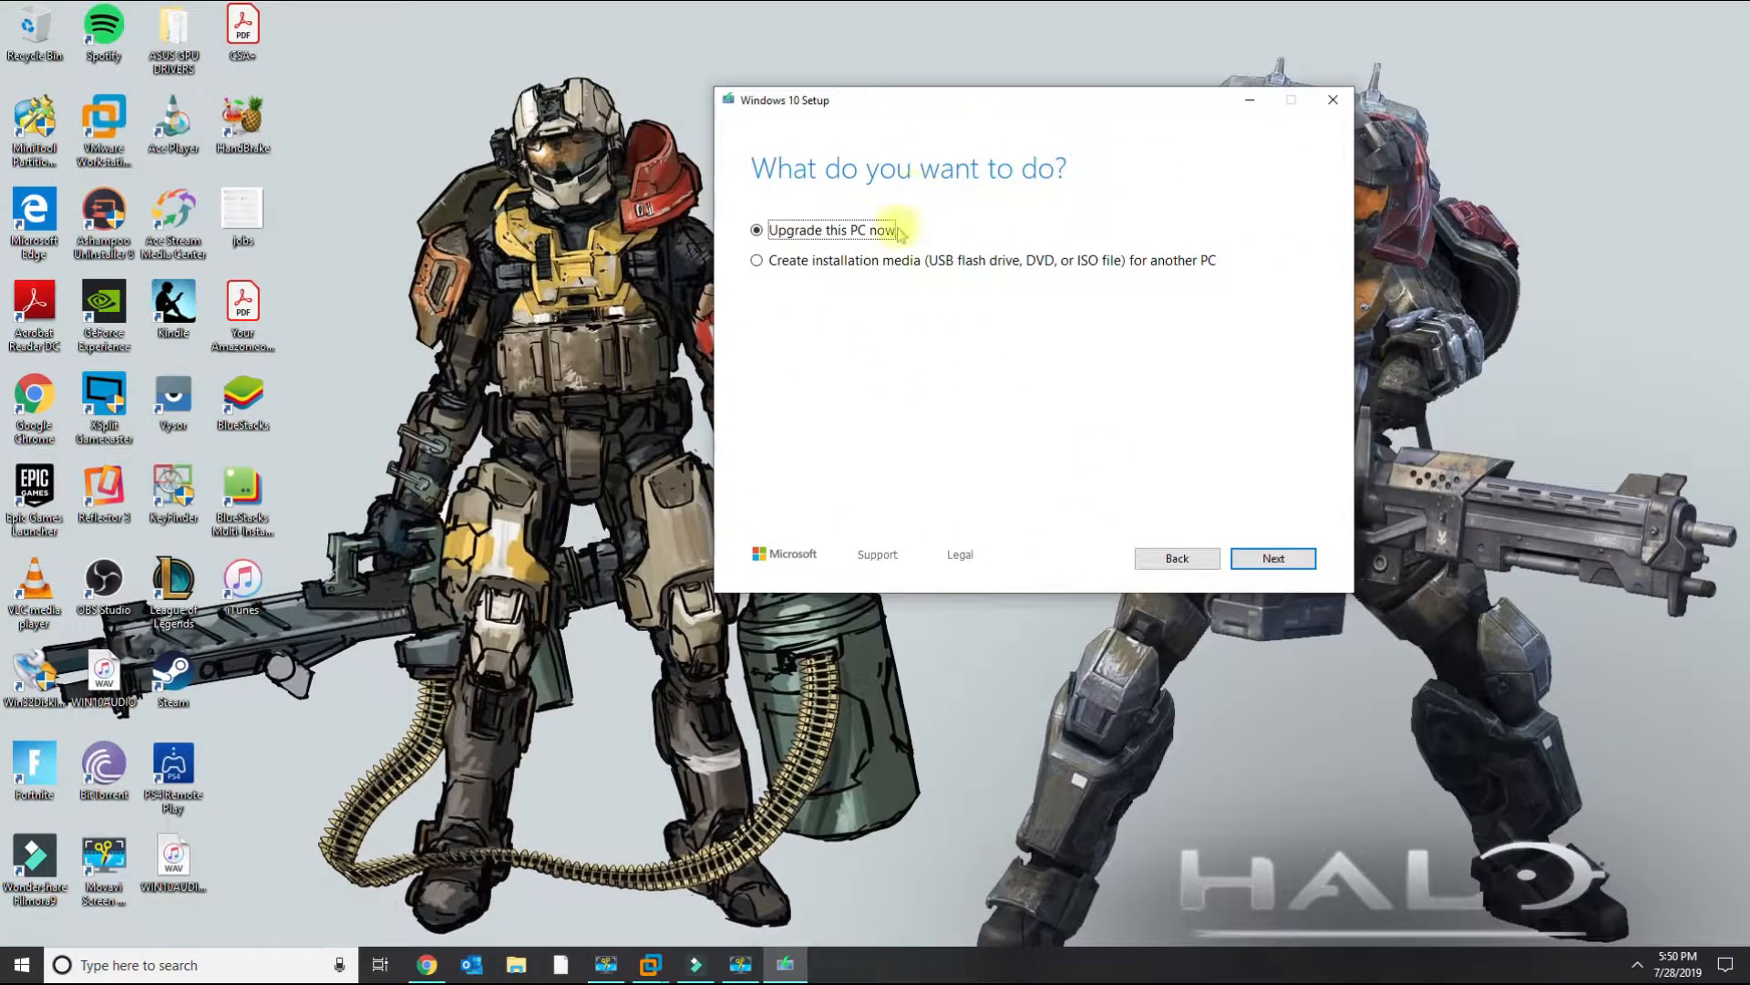
{"action": "left_click", "coordinate": [885, 265]}
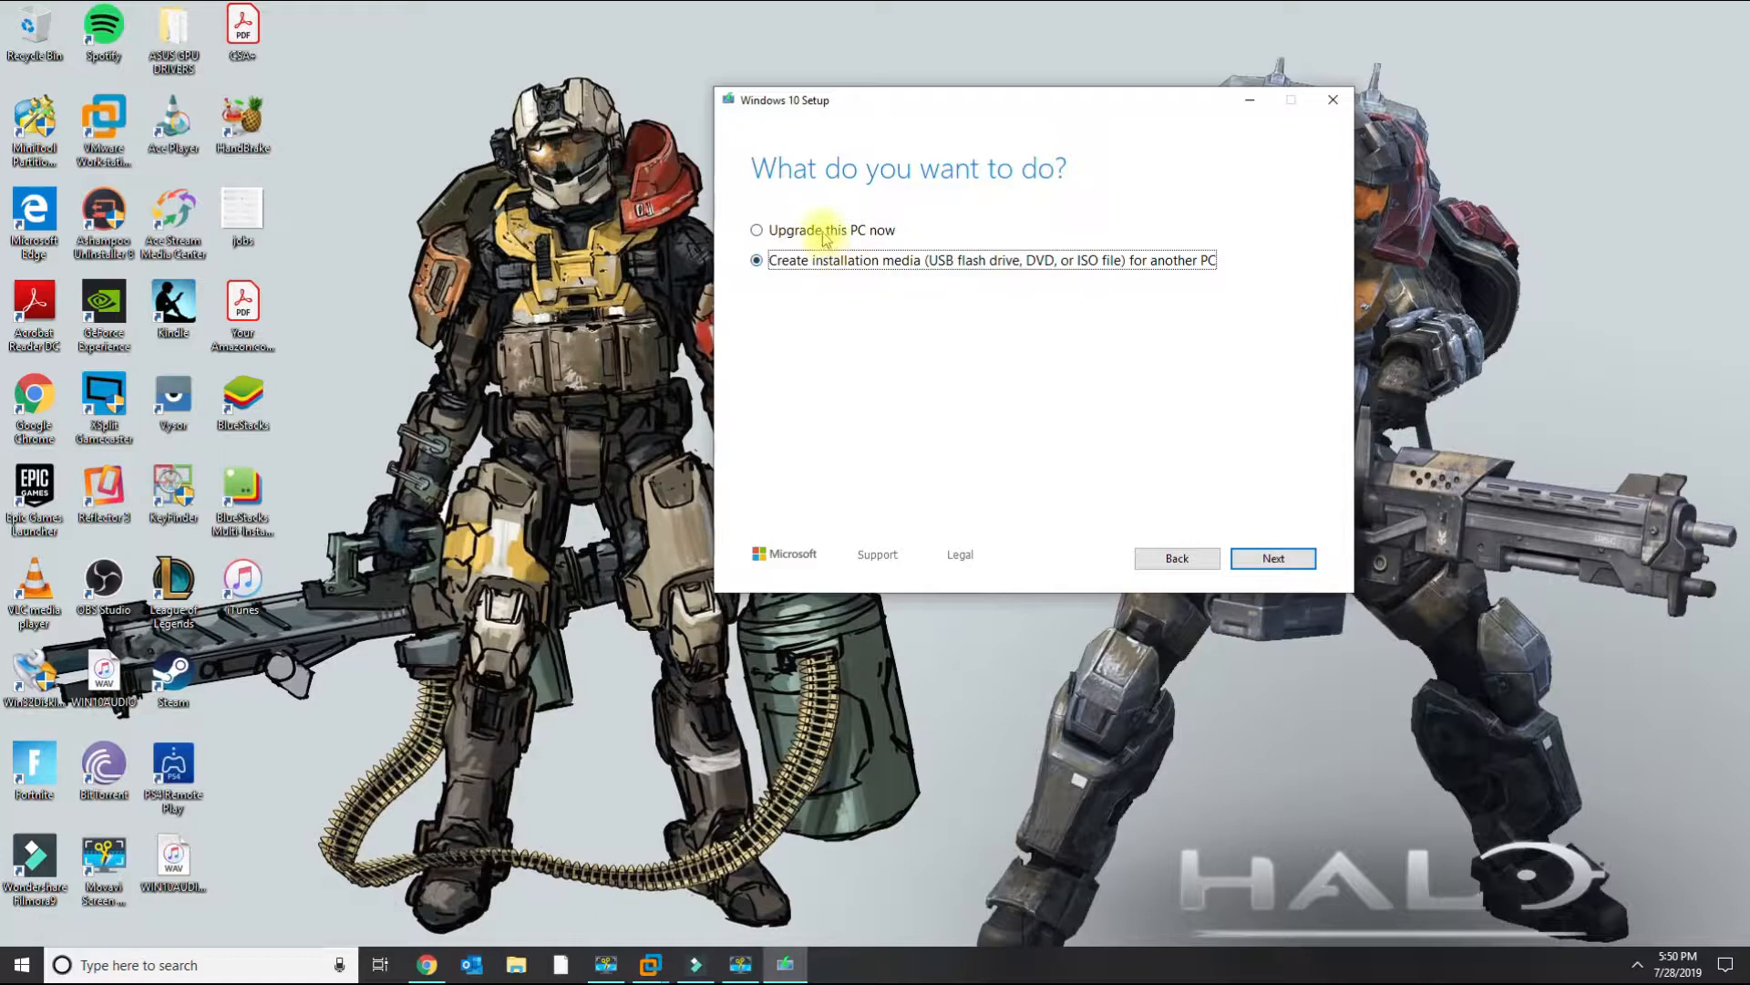
{"action": "left_click", "coordinate": [828, 235]}
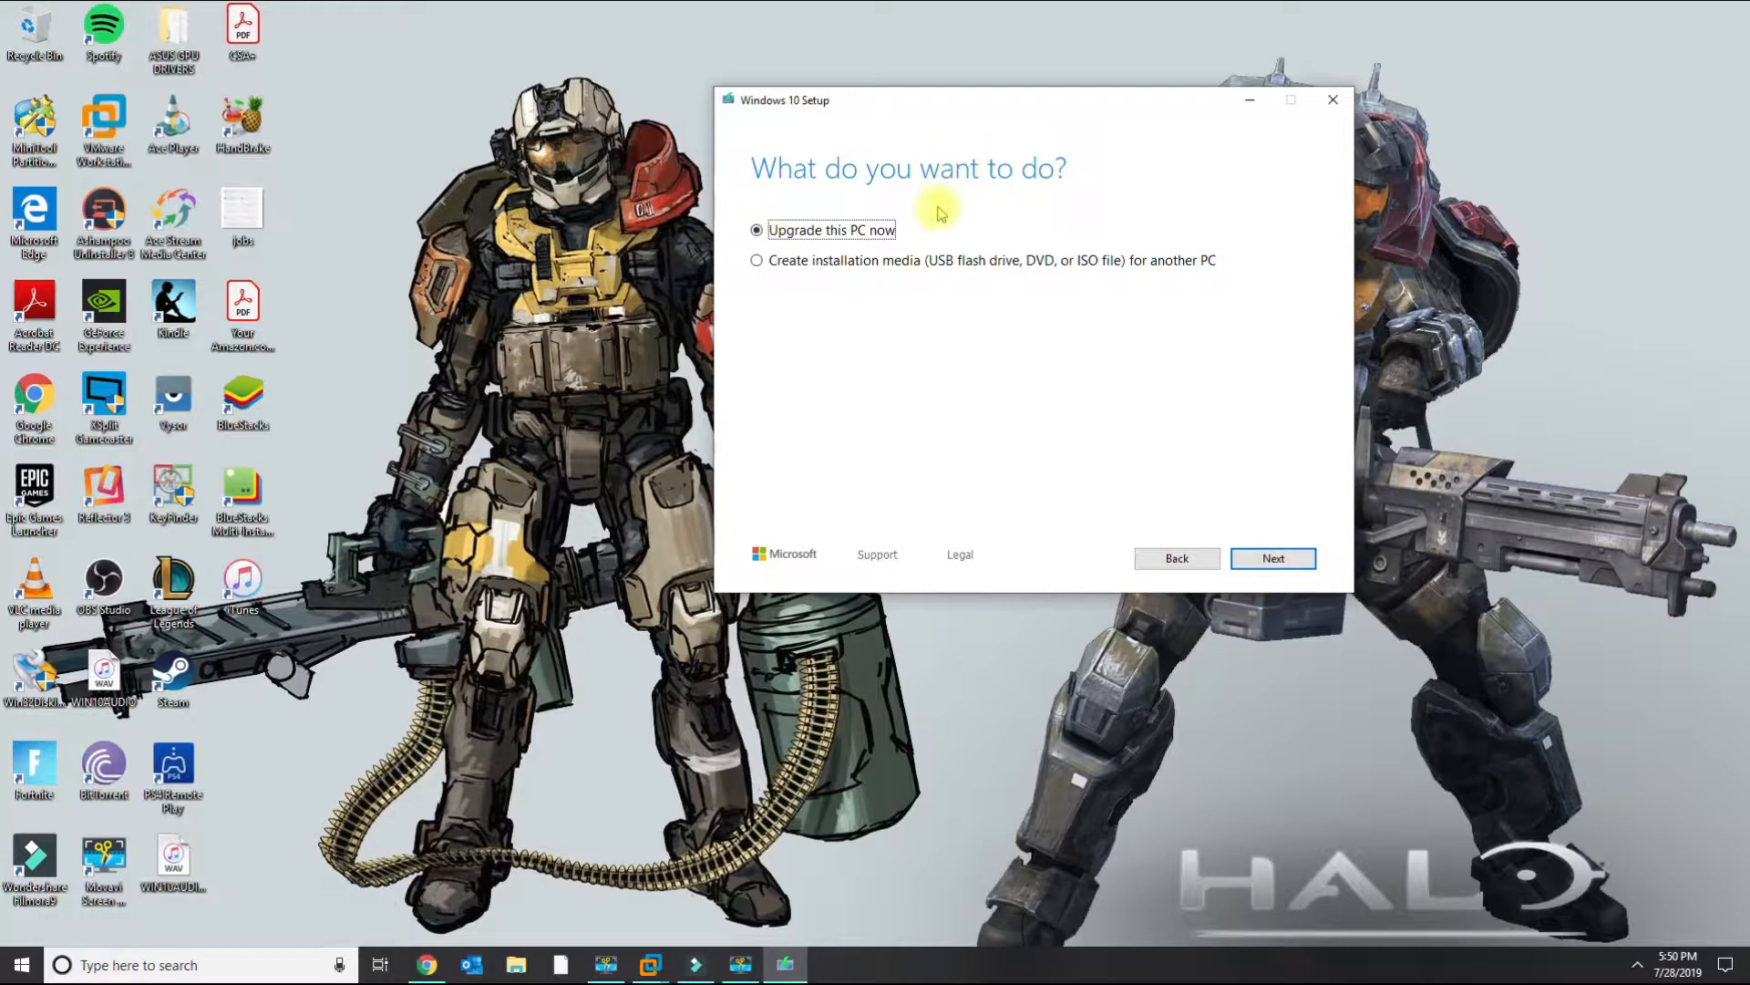
{"action": "left_click", "coordinate": [834, 260]}
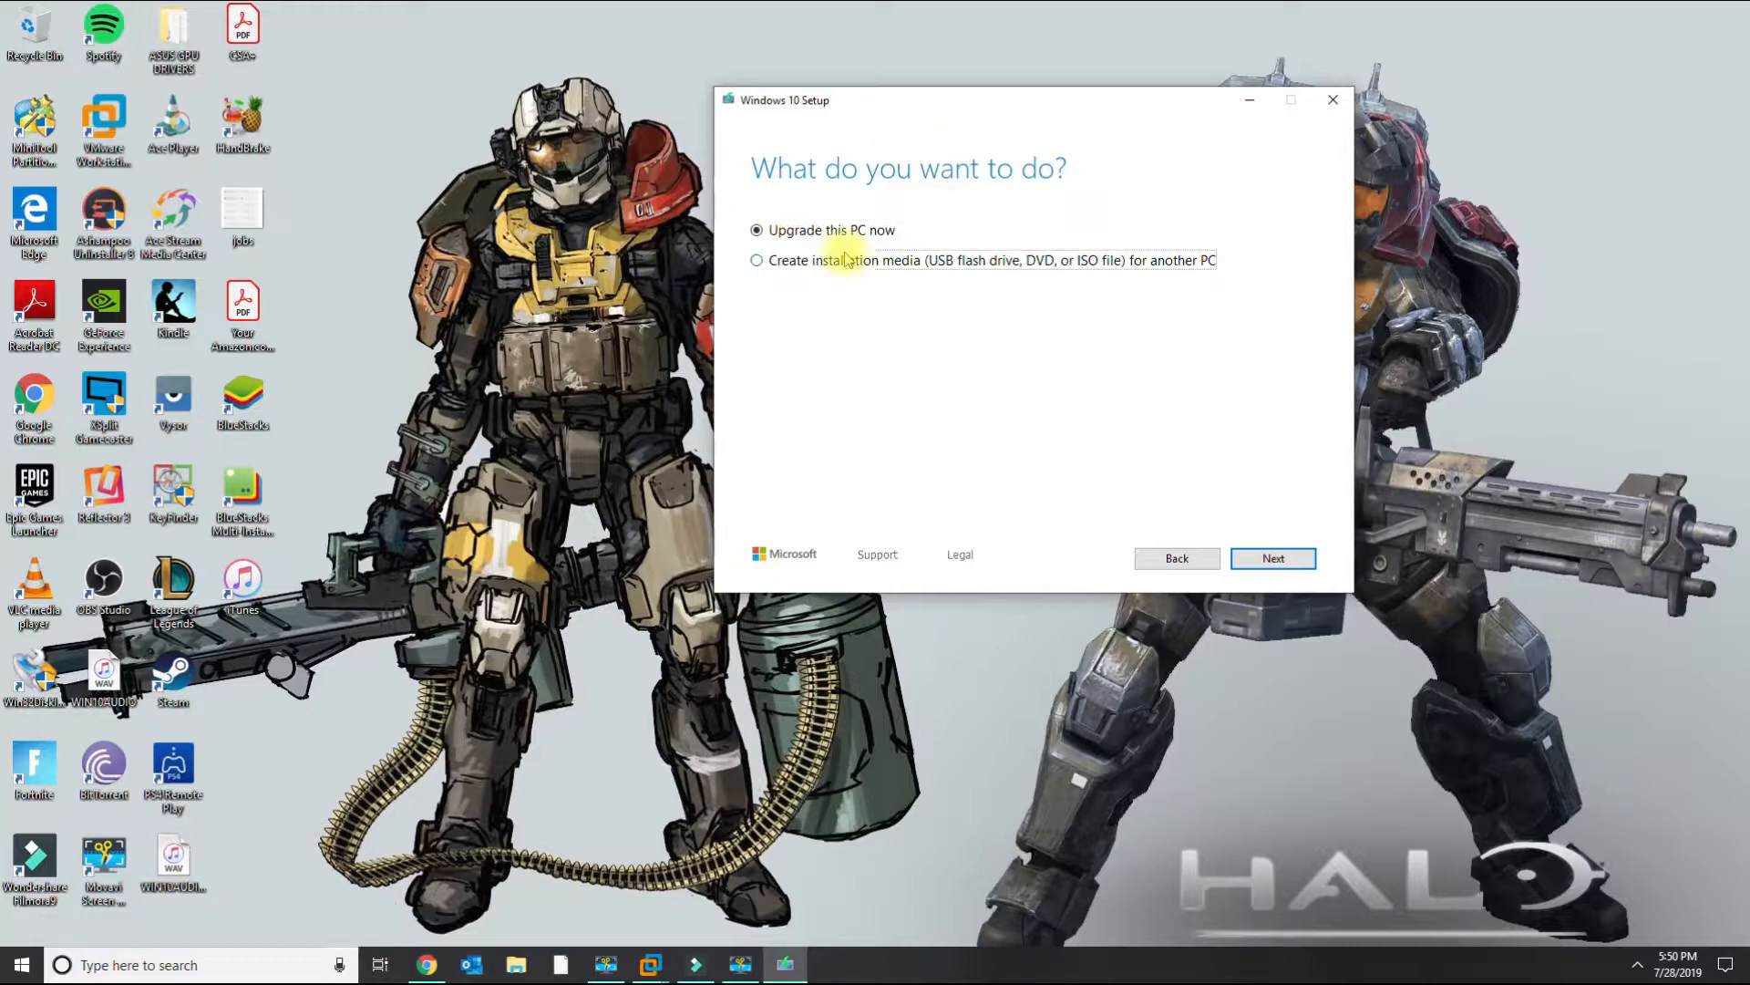
{"action": "left_click", "coordinate": [1273, 559]}
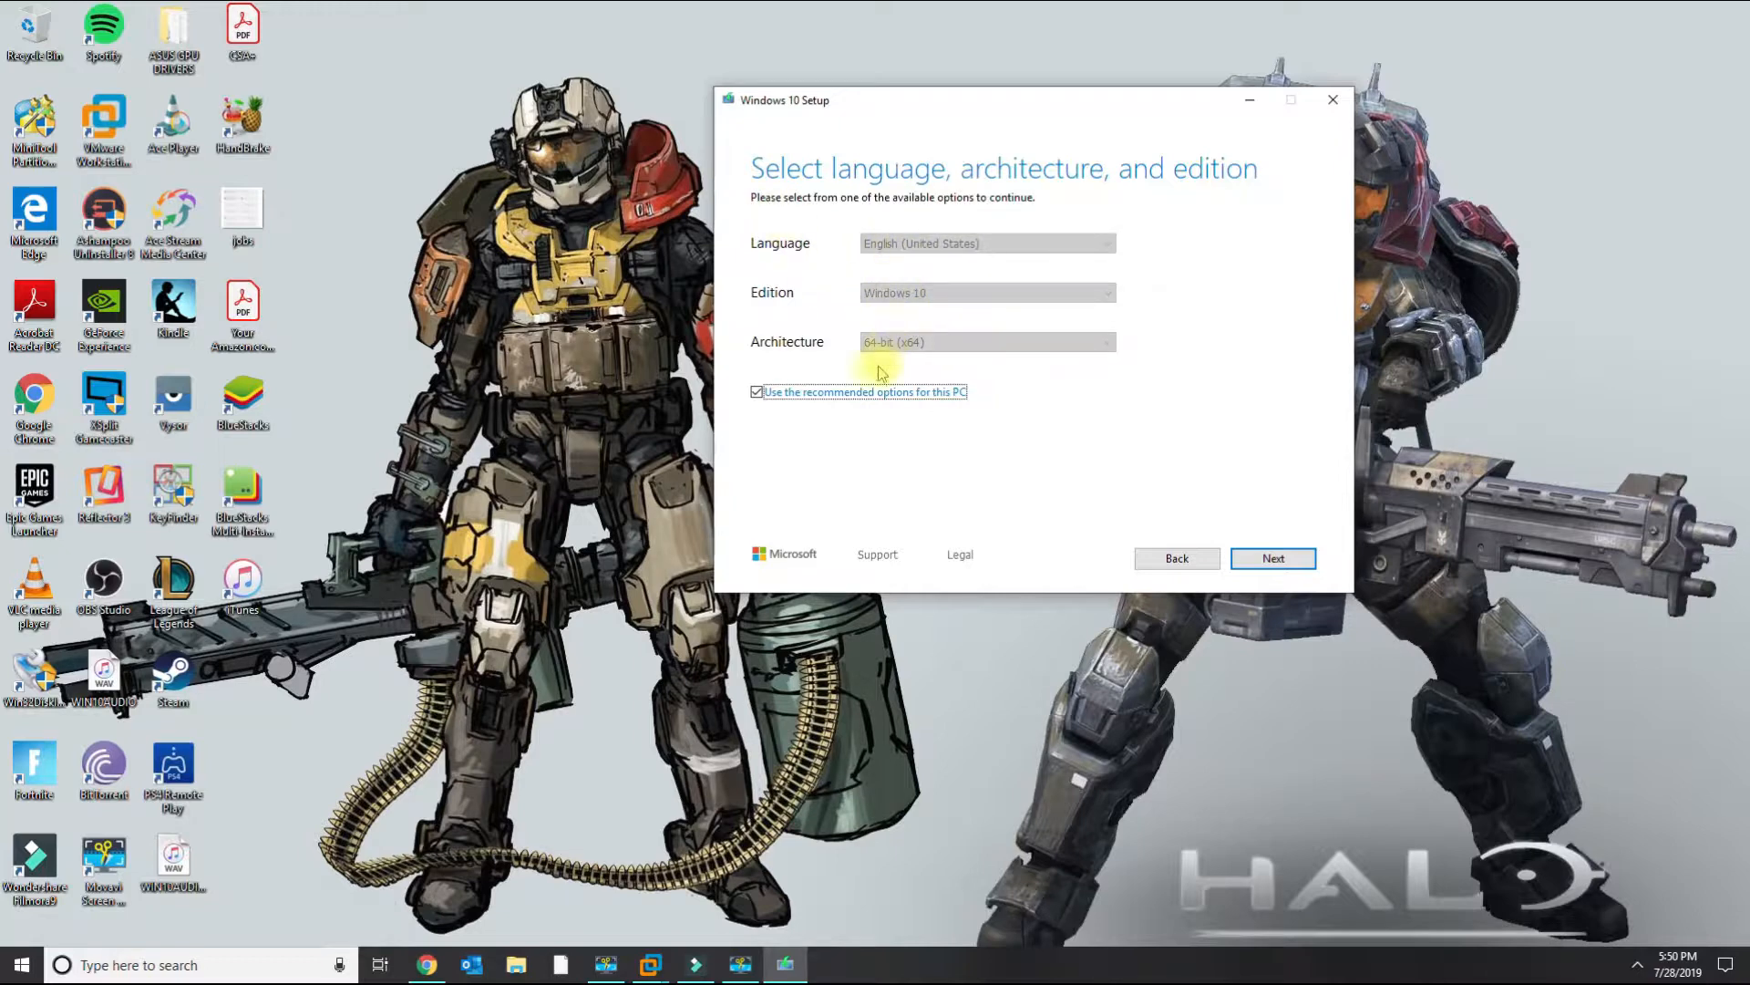
Accept the recommended language, edition and architecture, and choose USB flash drive as the media.
{"action": "left_click", "coordinate": [1283, 563]}
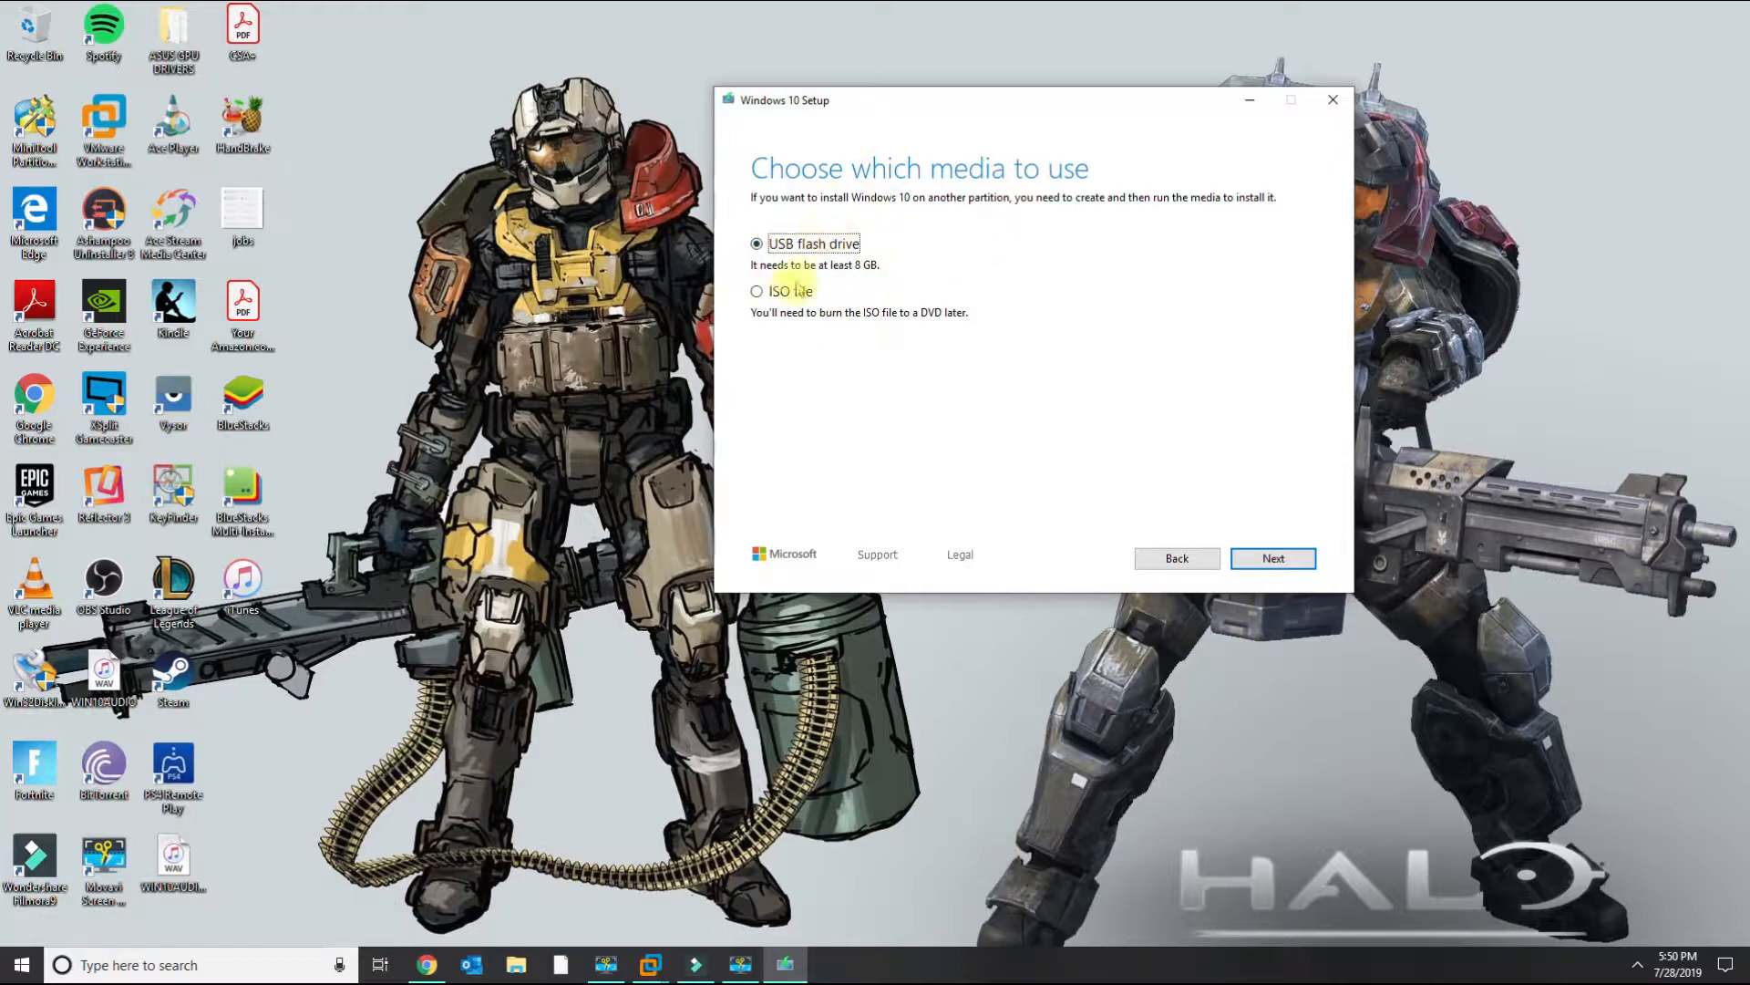
{"action": "left_click", "coordinate": [770, 291]}
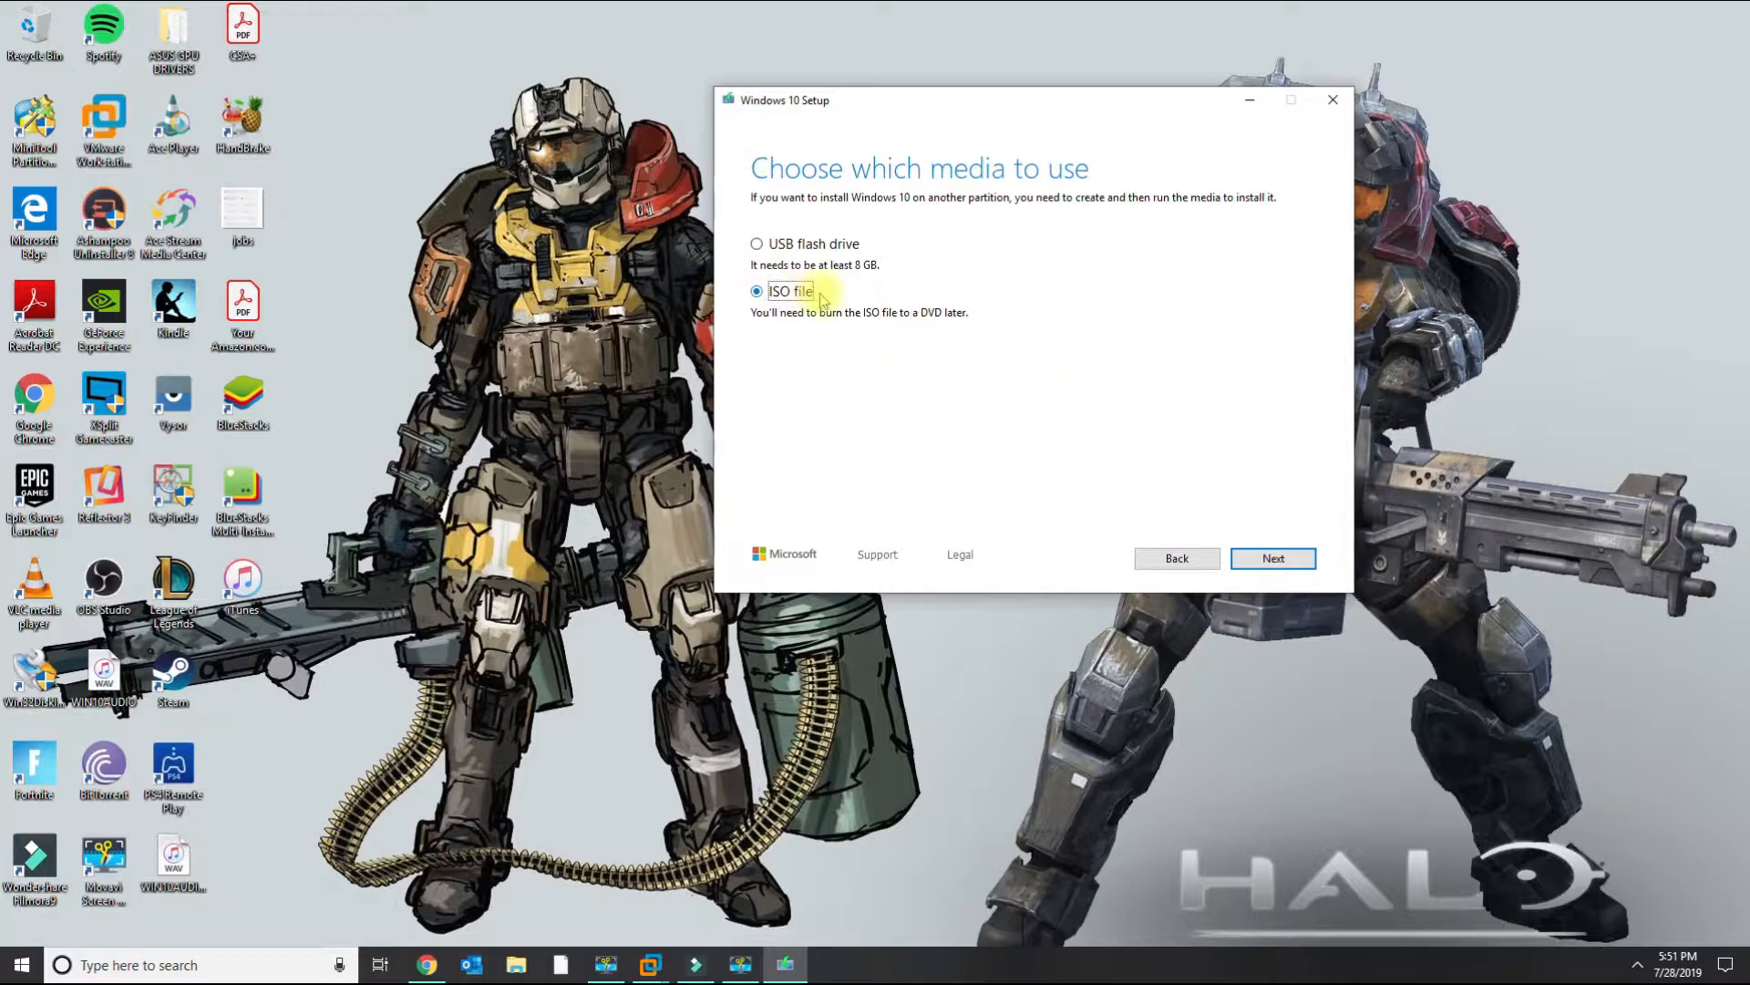
{"action": "left_click", "coordinate": [791, 245]}
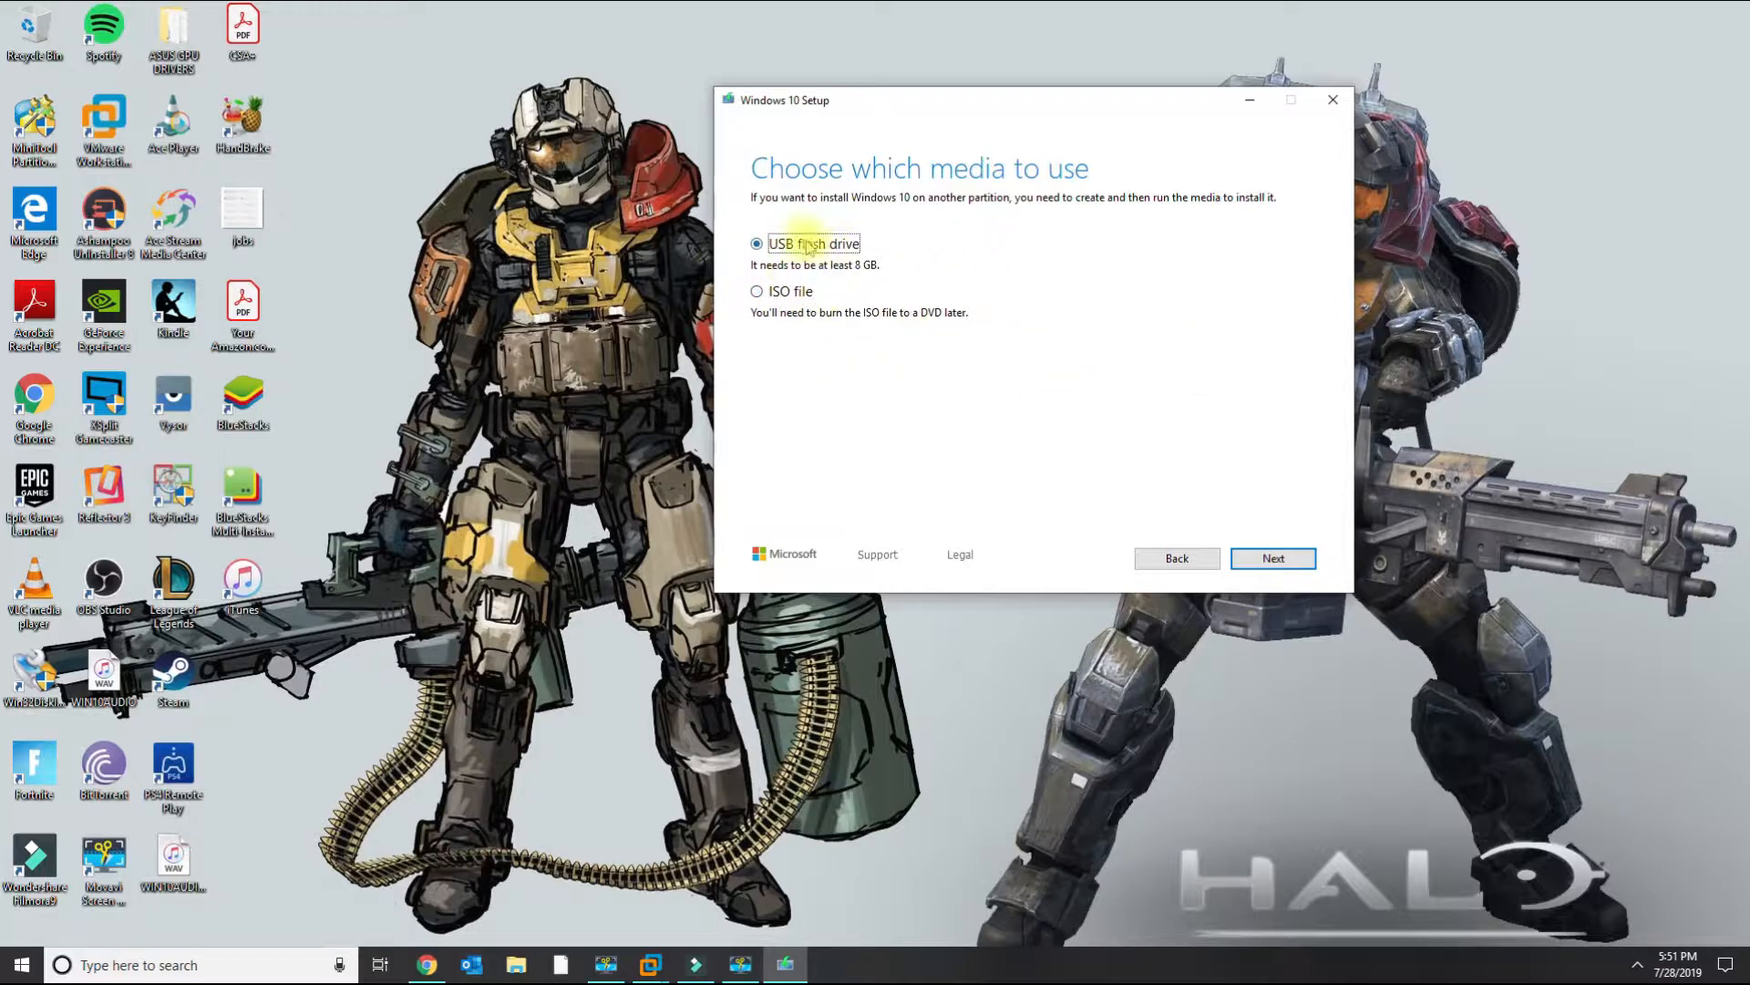
Continue to drive selection and select the E: (ESD-USB) removable drive.
{"action": "left_click", "coordinate": [1274, 558]}
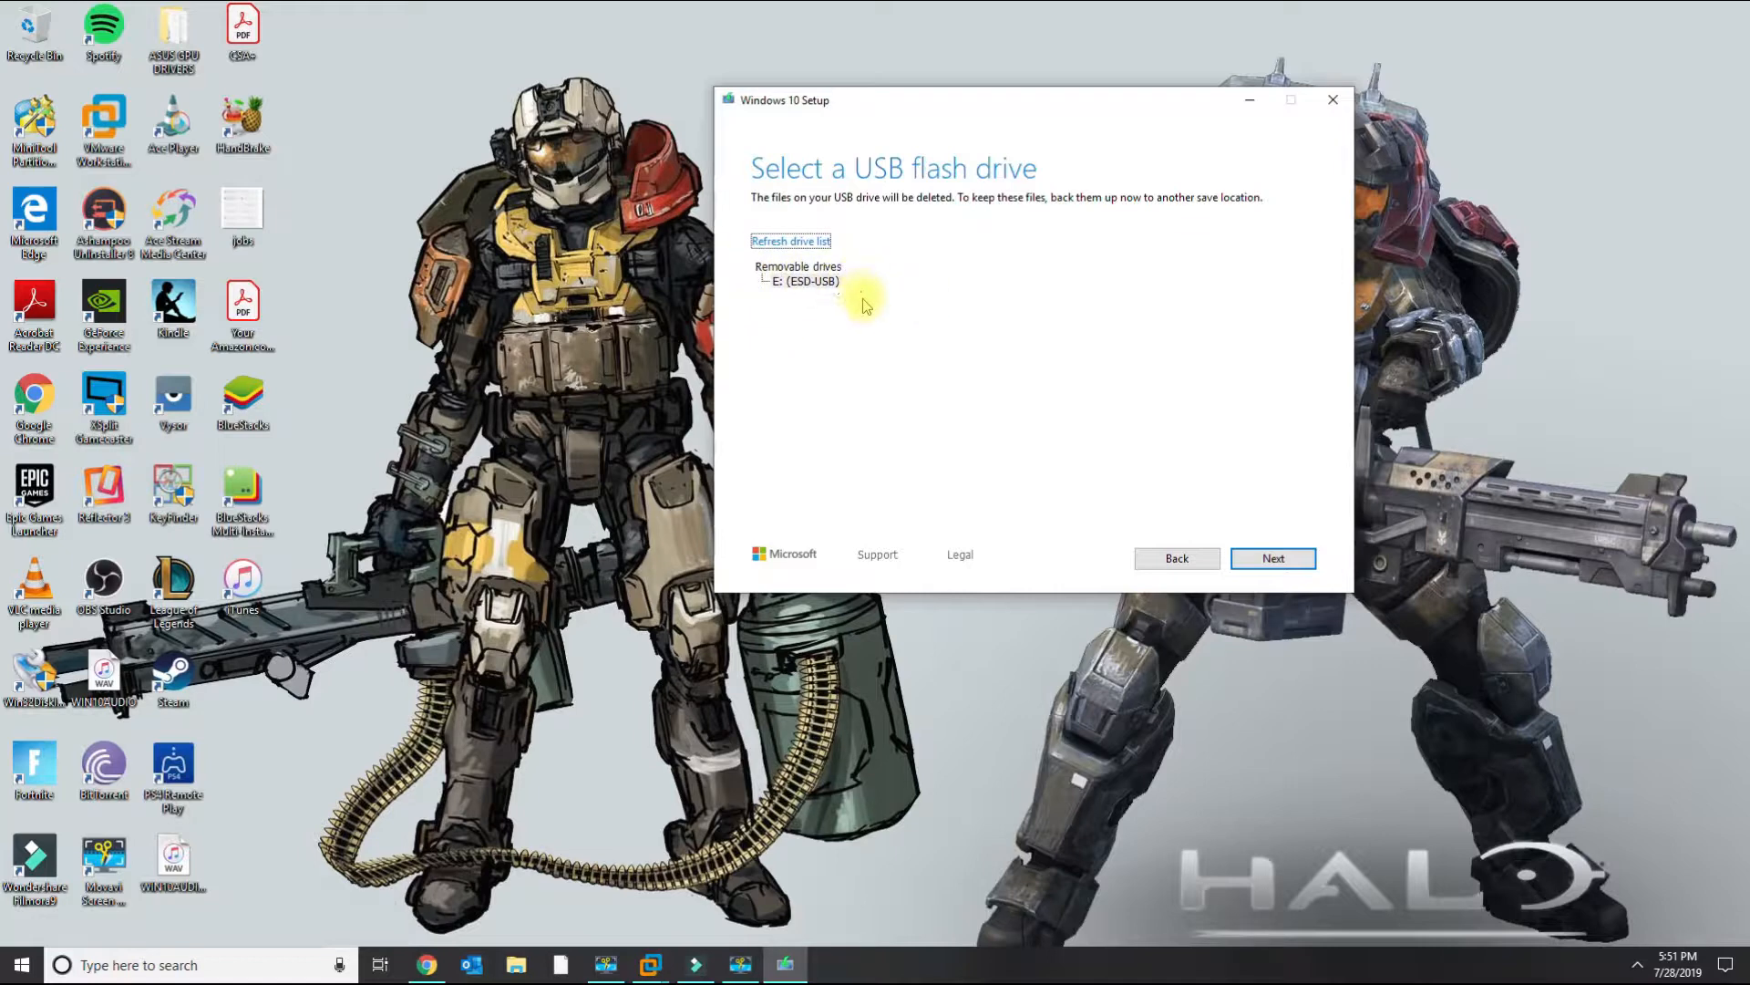
{"action": "left_click", "coordinate": [804, 281]}
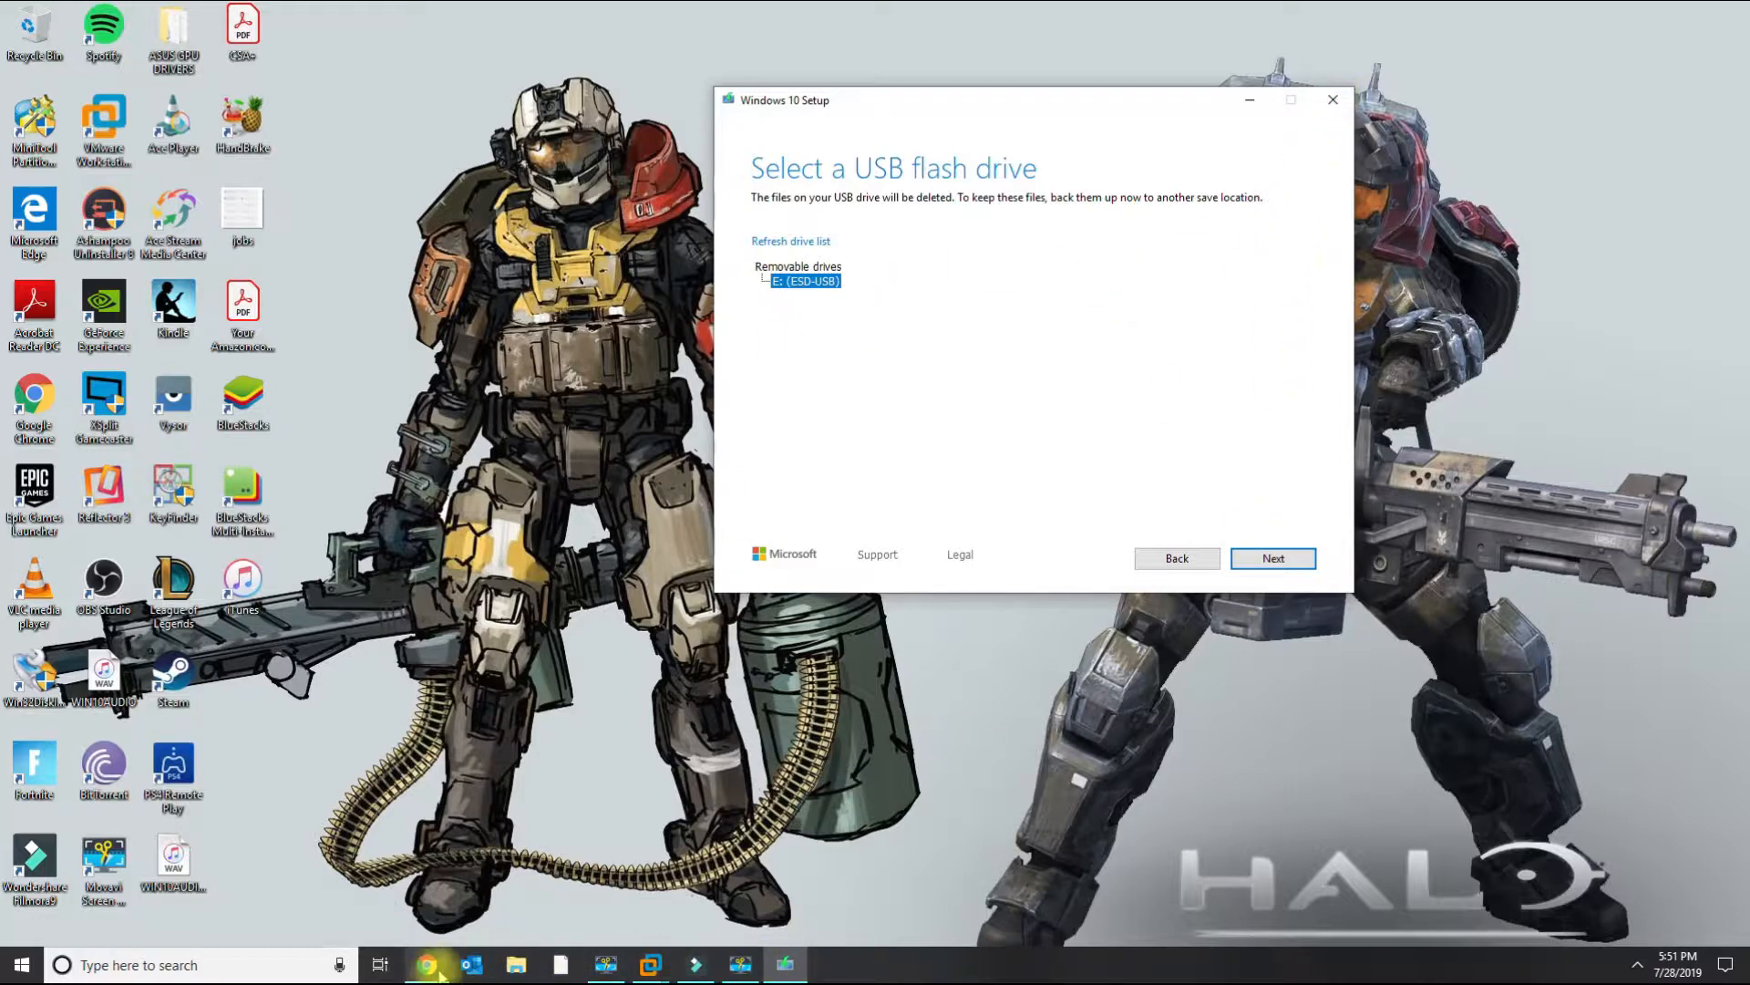
Open This PC through Windows search to view the USB drive, then close it.
{"action": "left_click", "coordinate": [178, 968]}
{"action": "type", "text": "this"}
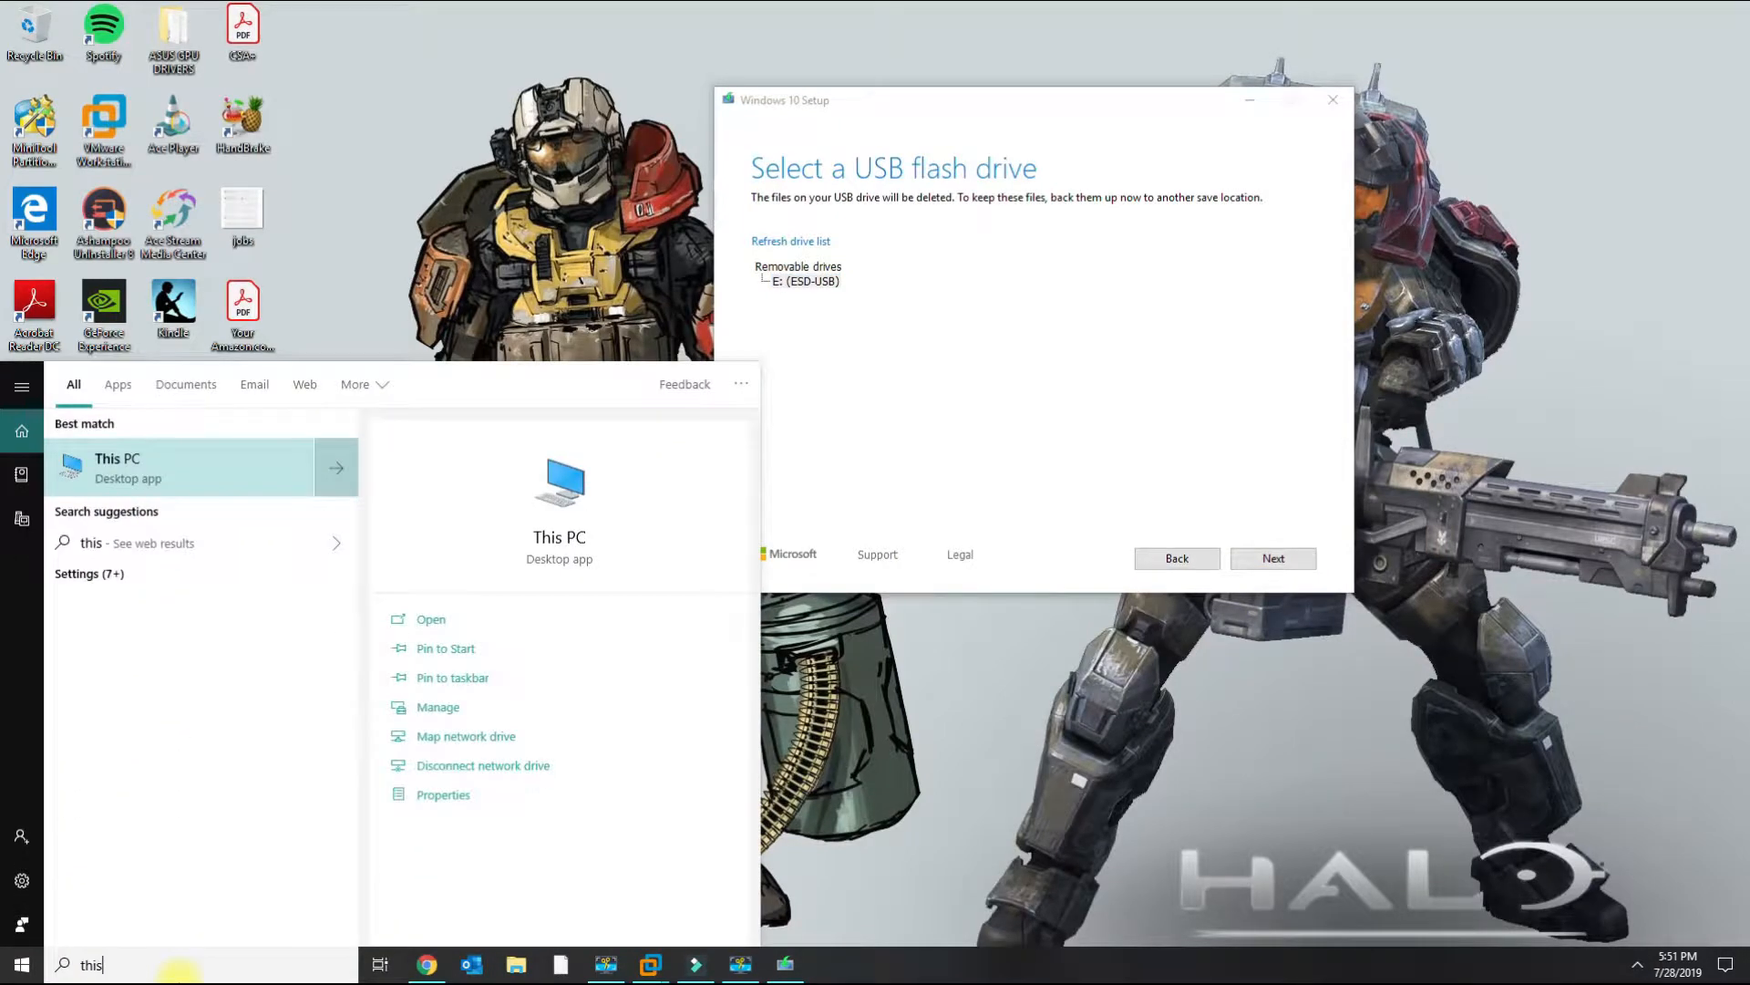
{"action": "left_click", "coordinate": [156, 463]}
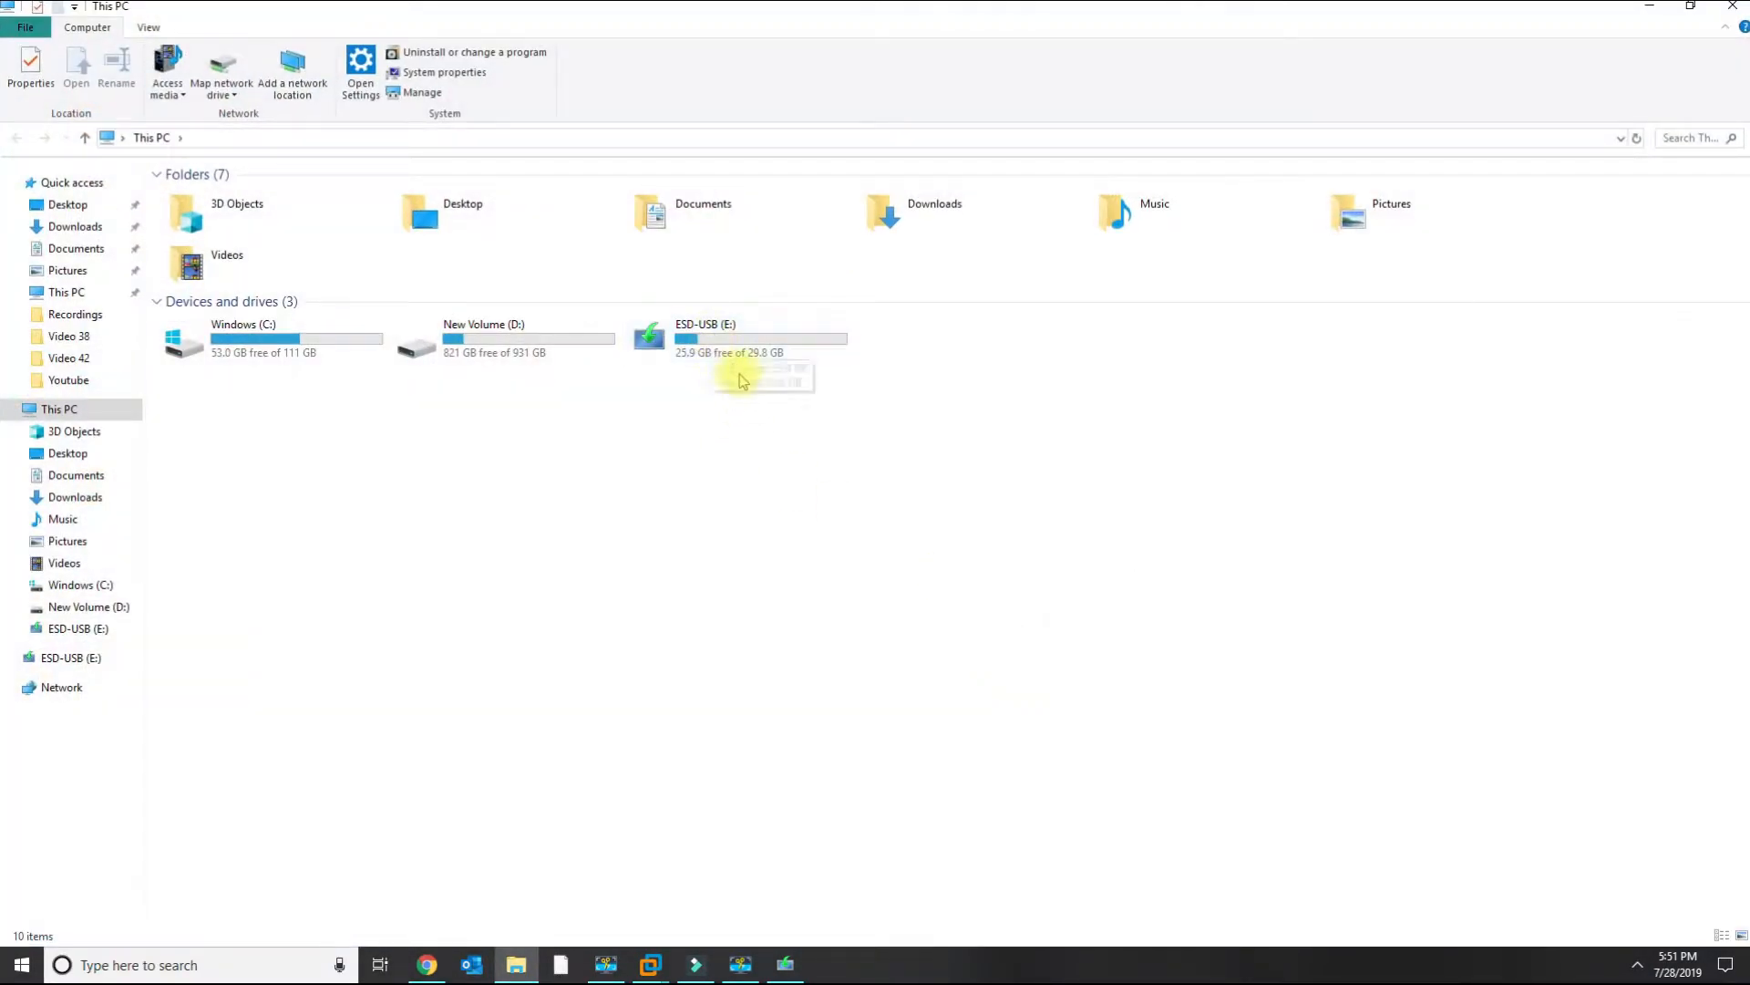
{"action": "left_click", "coordinate": [1730, 8]}
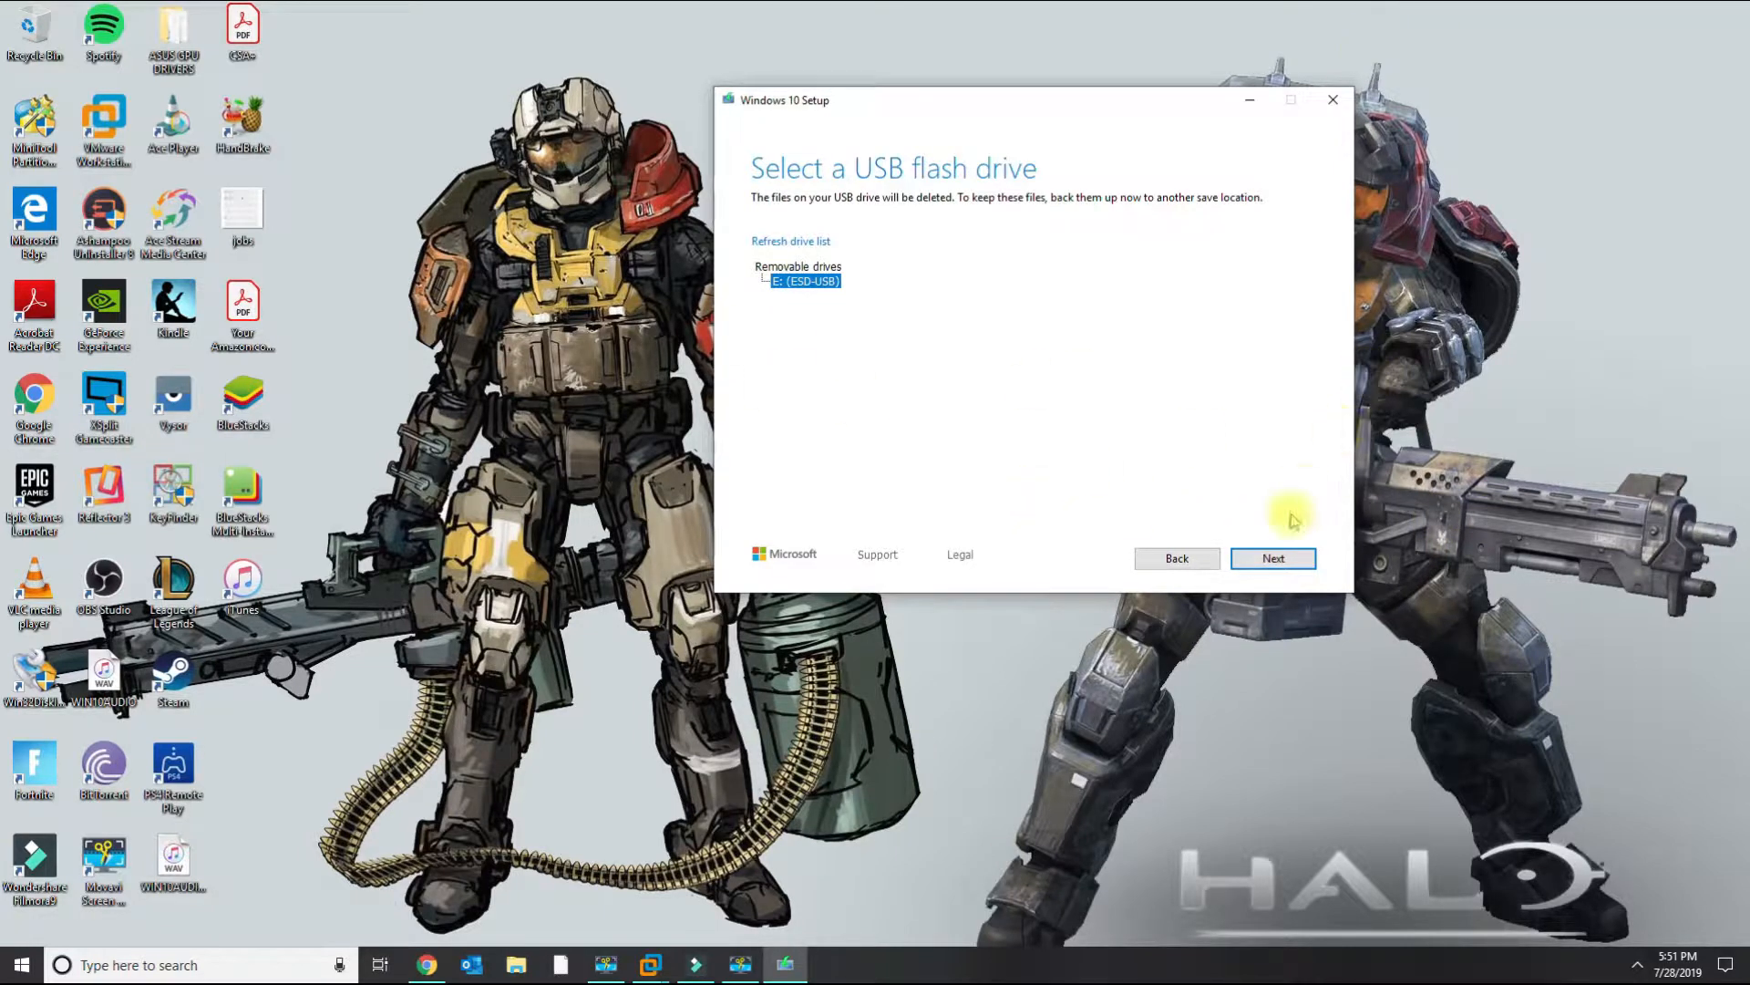
Quit the Windows 10 Setup tool, confirming the exit.
{"action": "left_click", "coordinate": [1333, 107]}
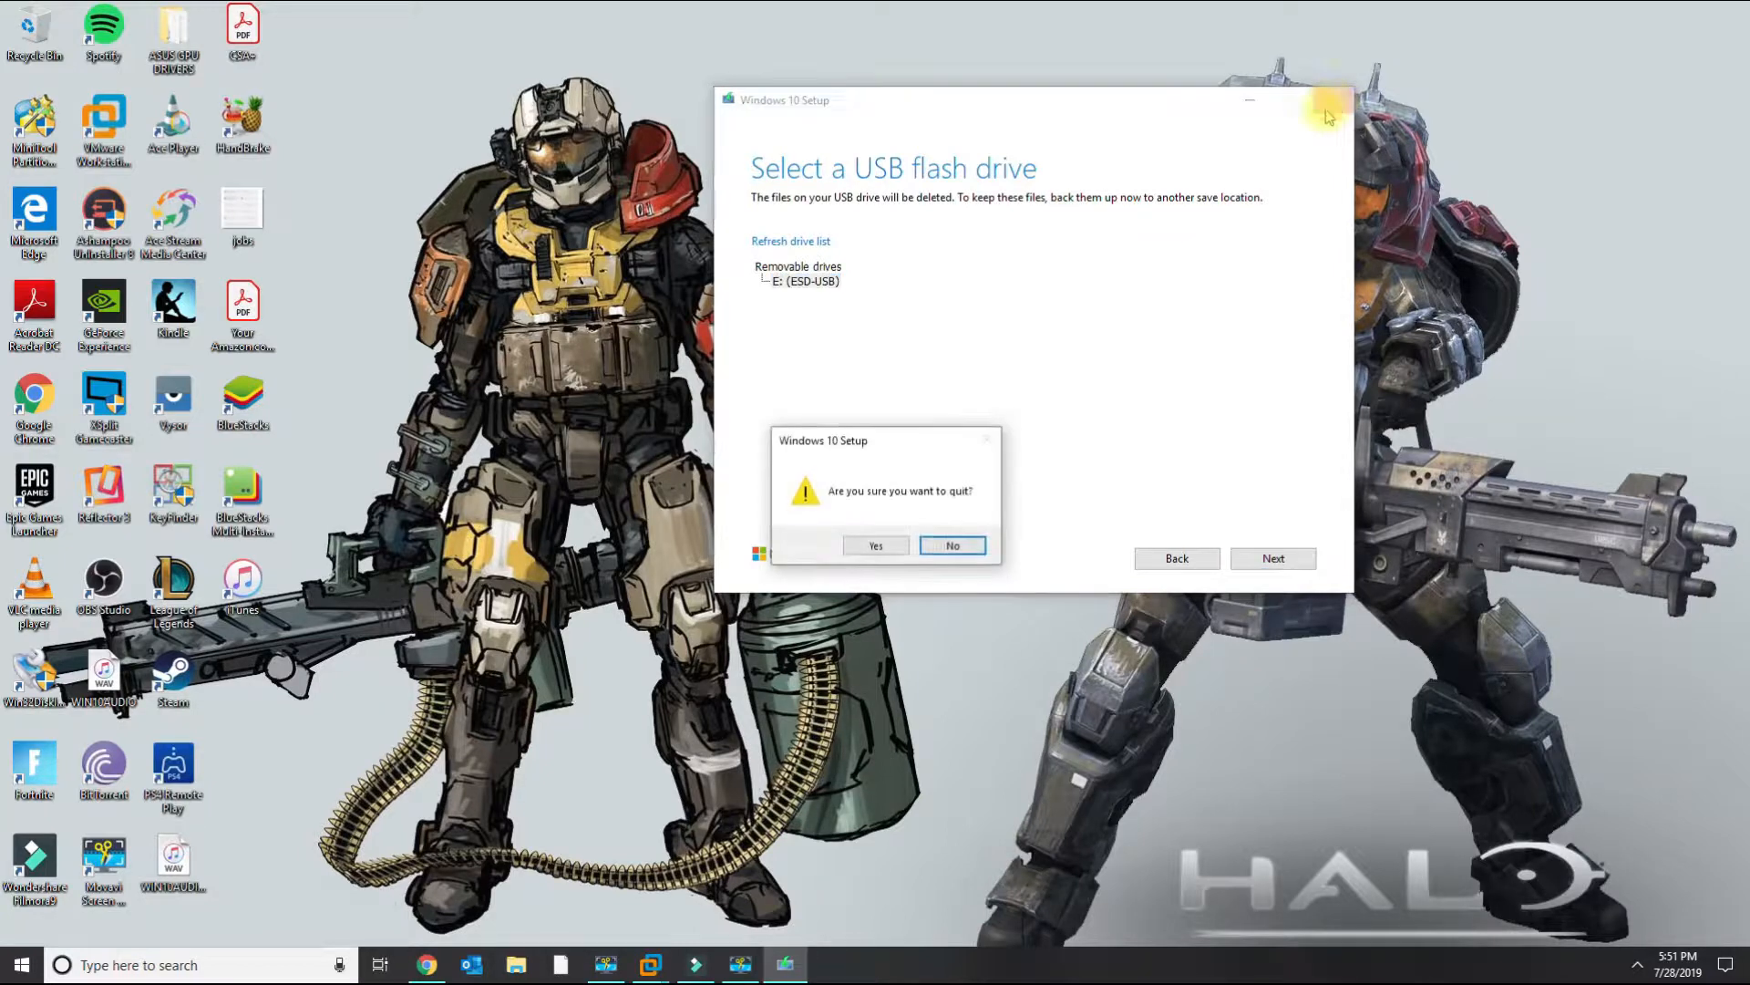
{"action": "left_click", "coordinate": [875, 546]}
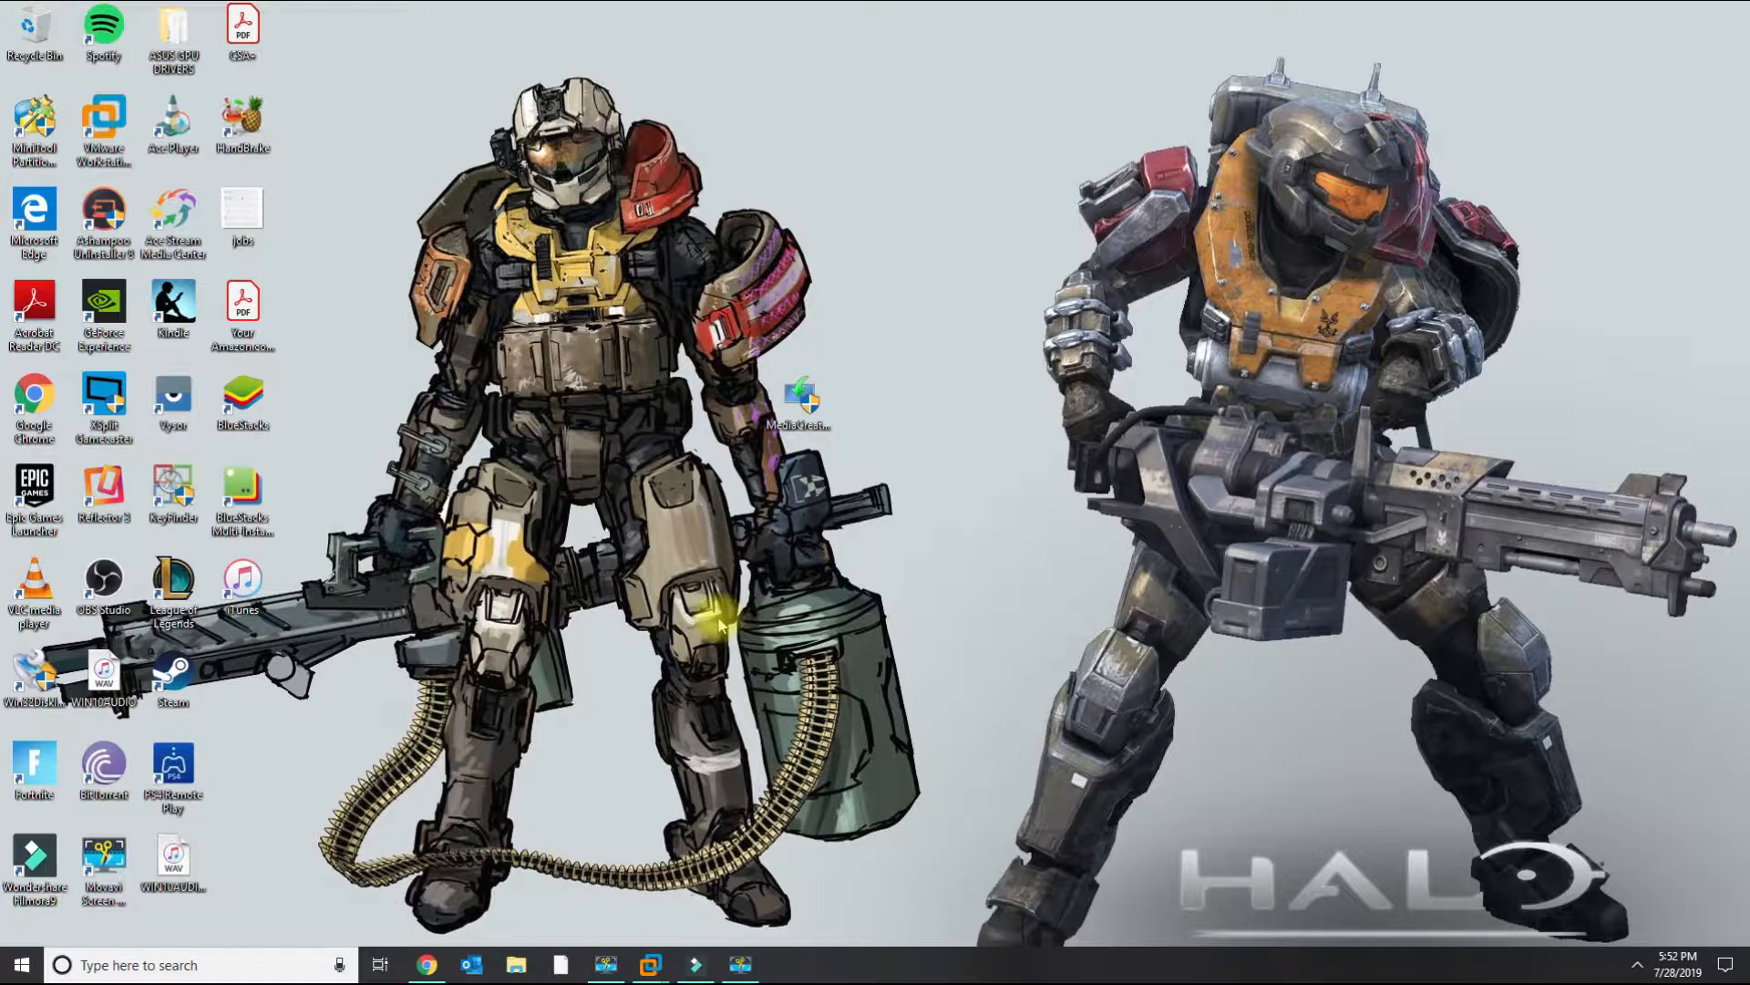
Open a new browser tab, go to google.com and search for "bios boot order".
{"action": "left_click", "coordinate": [426, 964]}
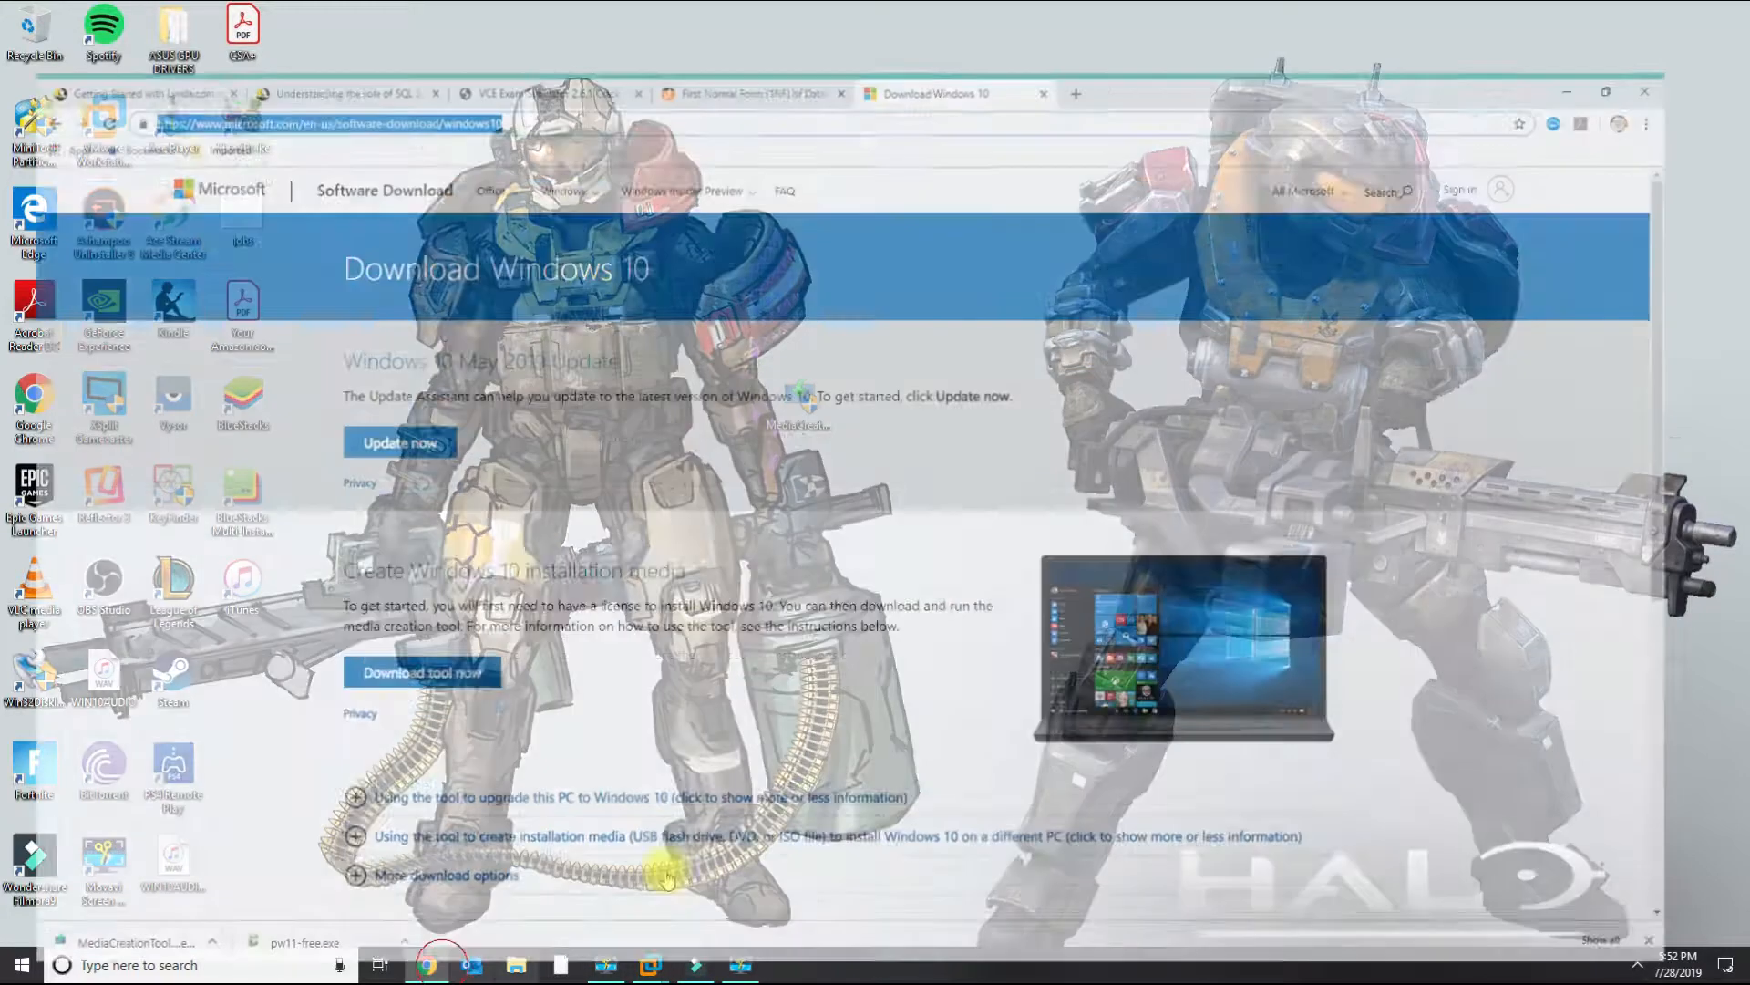
{"action": "left_click", "coordinate": [1116, 15]}
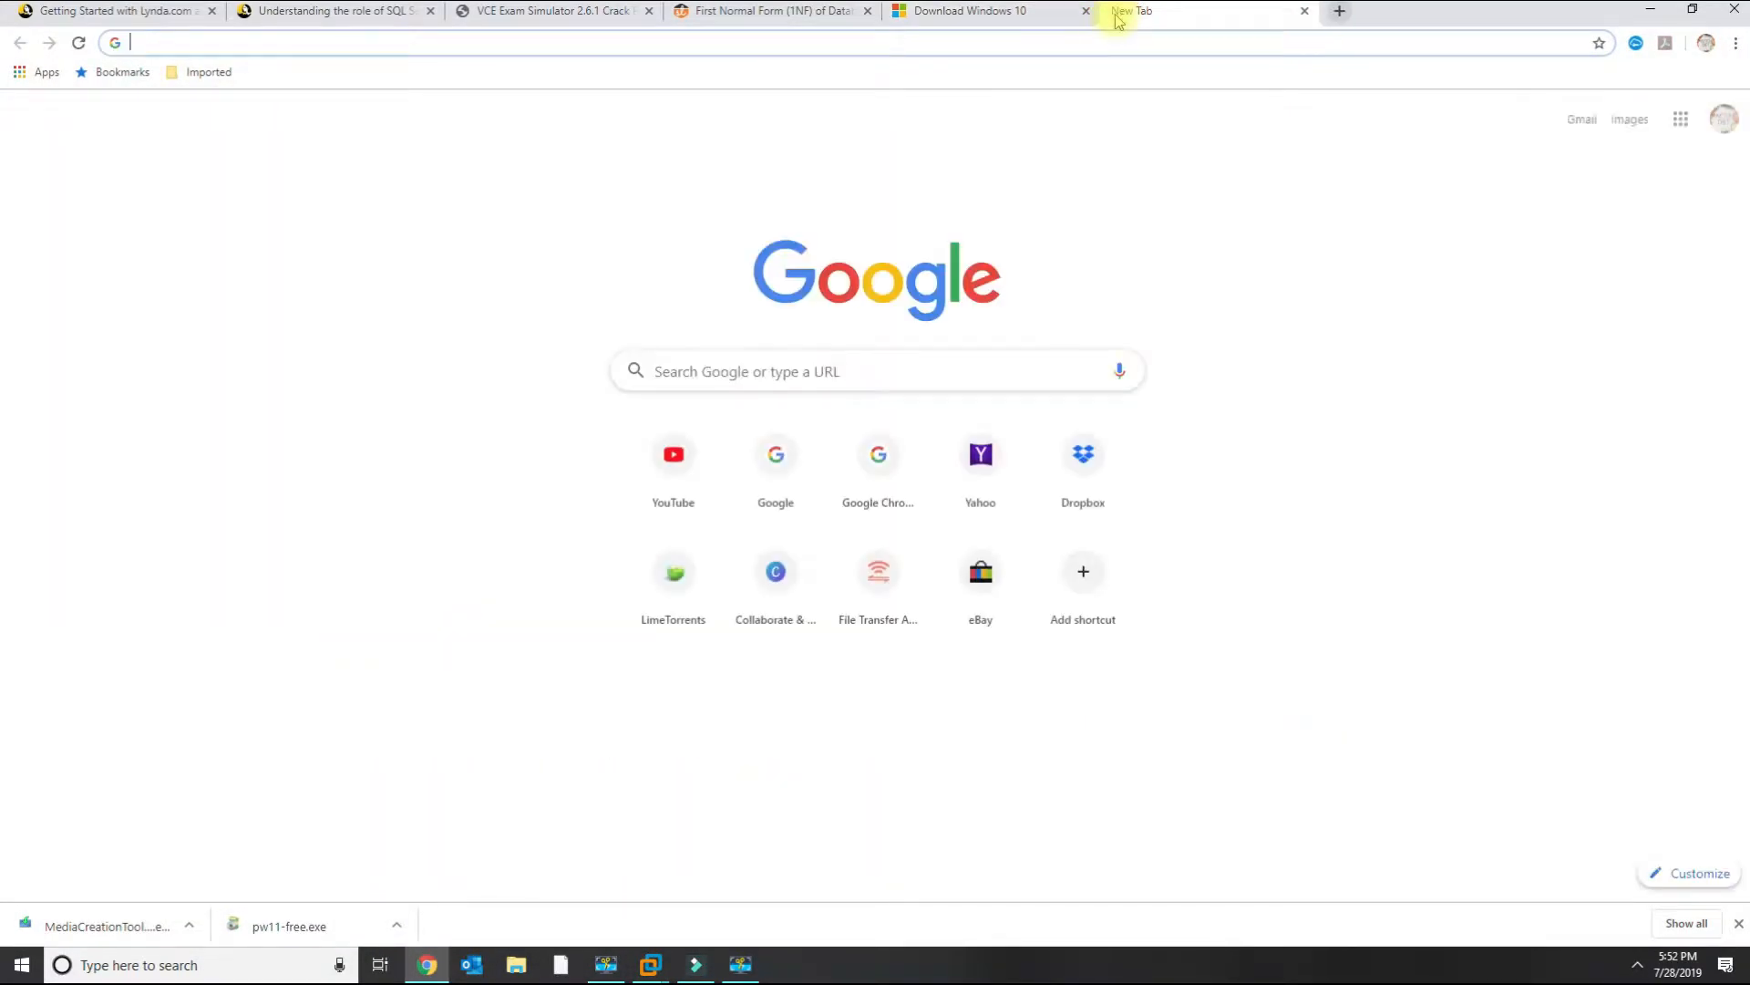
{"action": "type", "text": "google.com"}
{"action": "key", "text": "Return"}
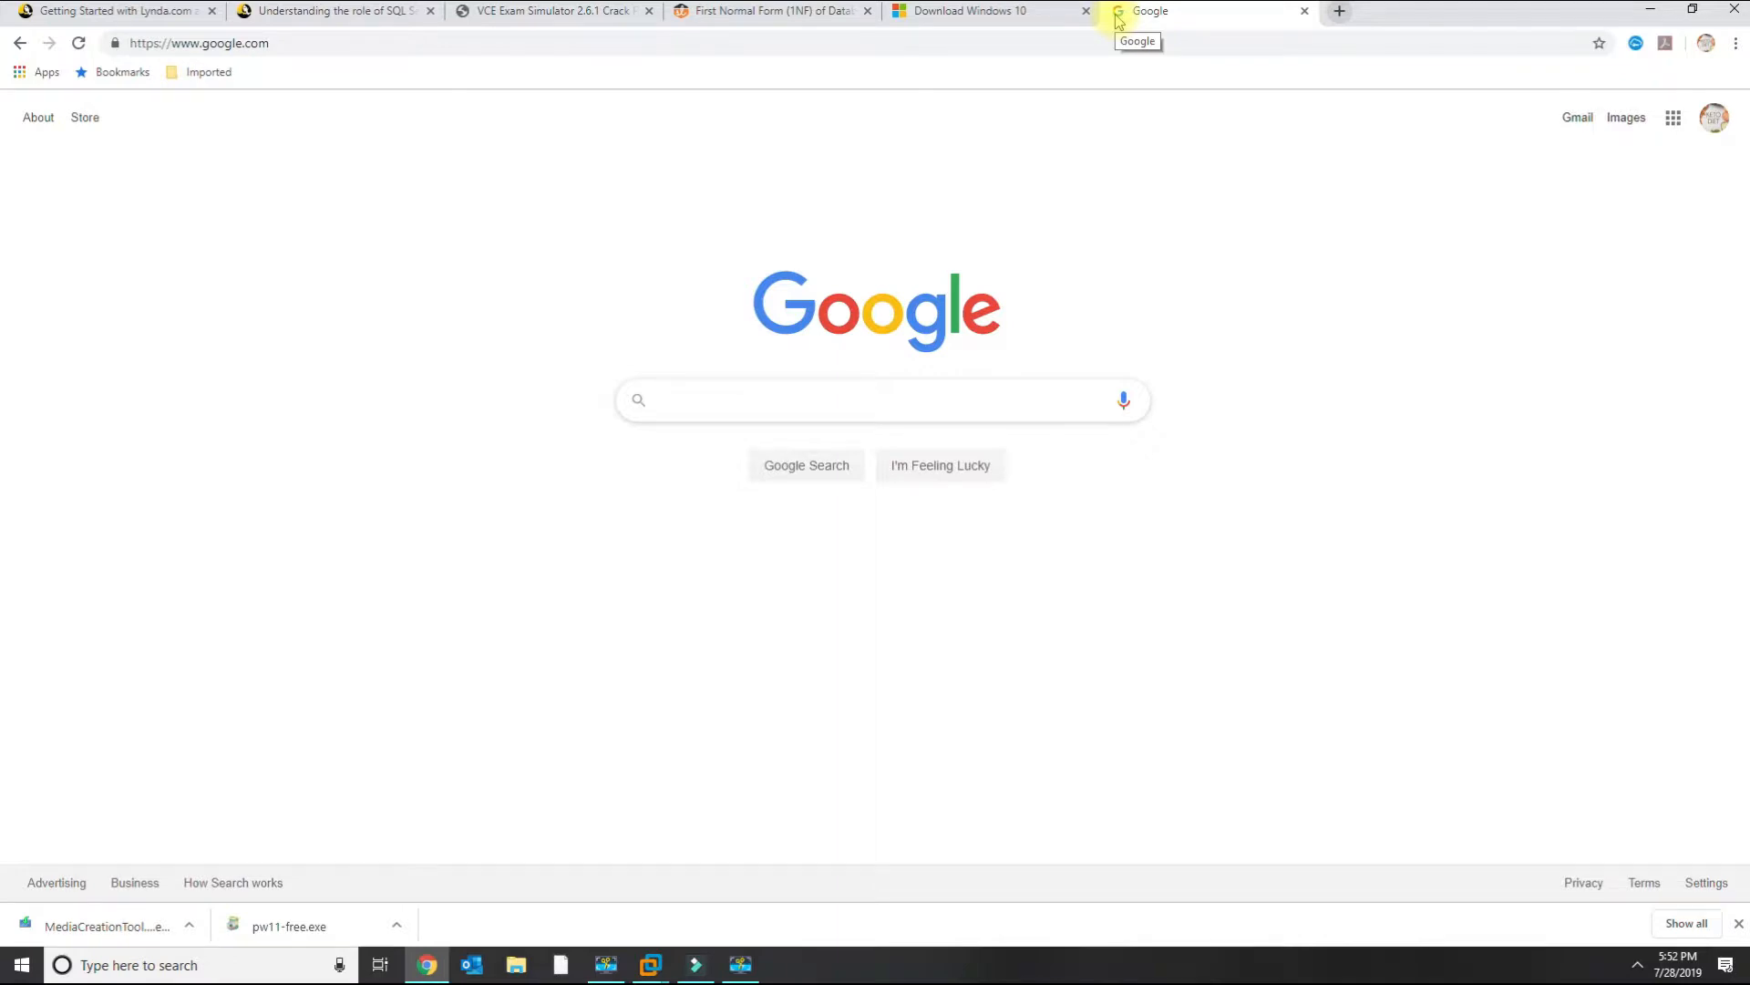
{"action": "type", "text": "bios"}
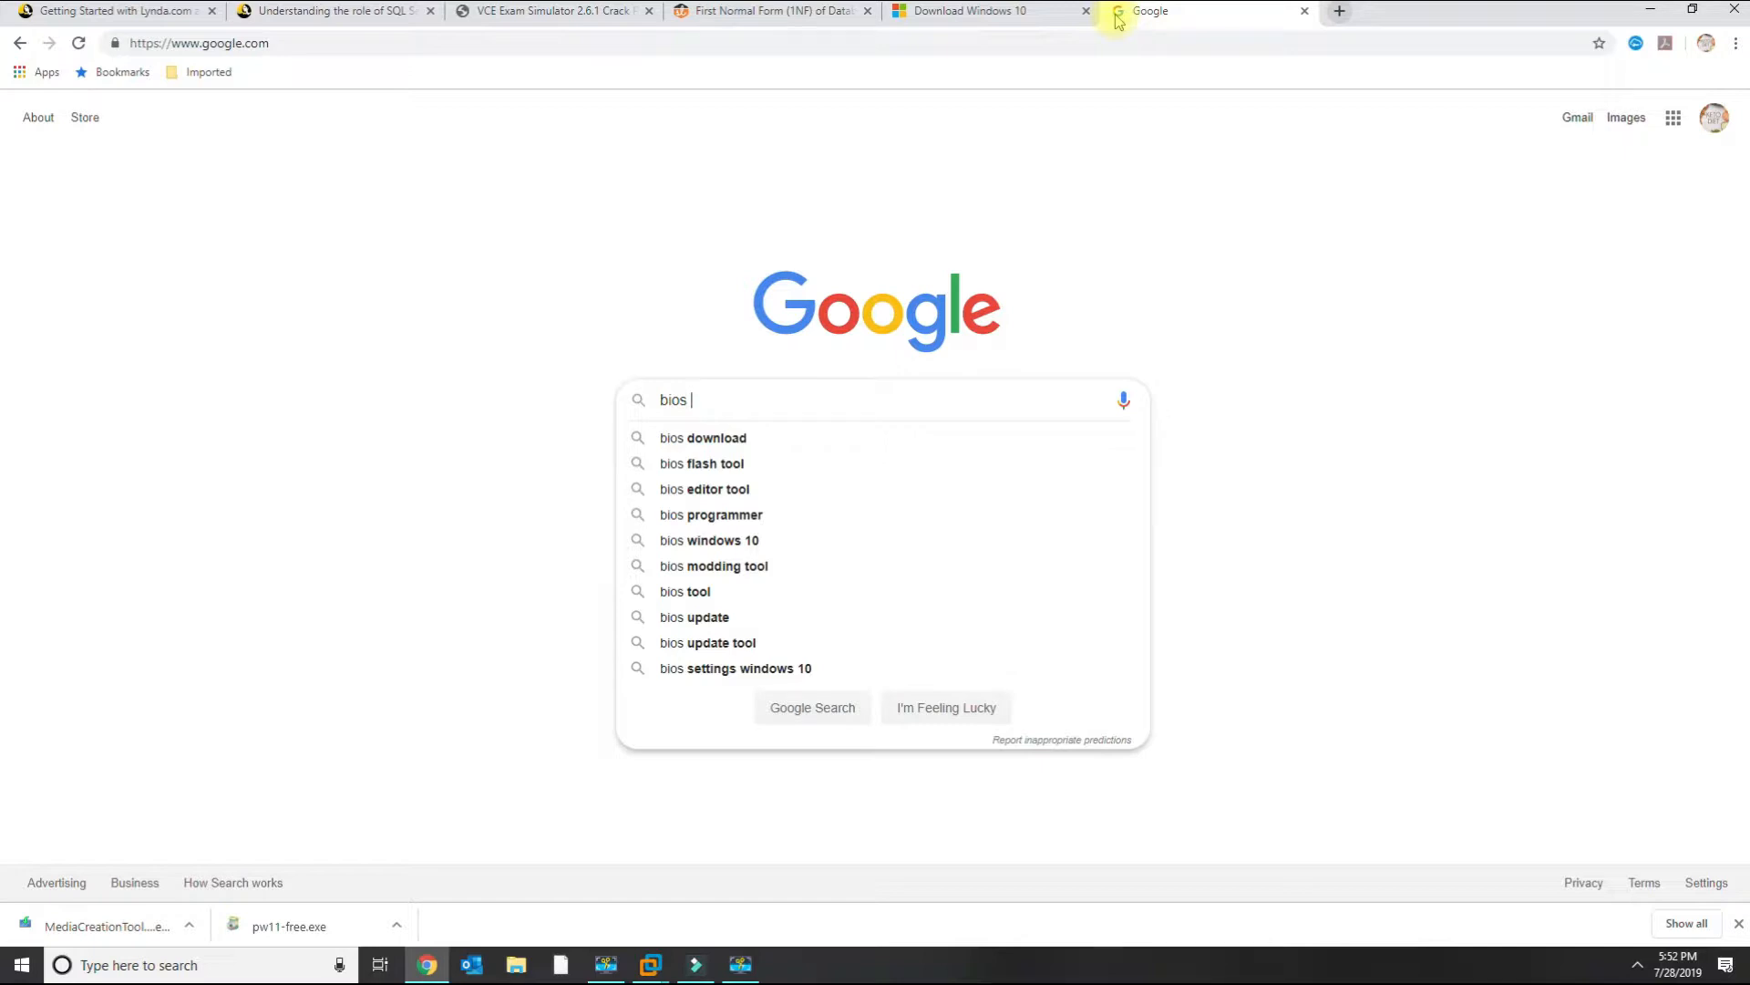
{"action": "type", "text": "boot order"}
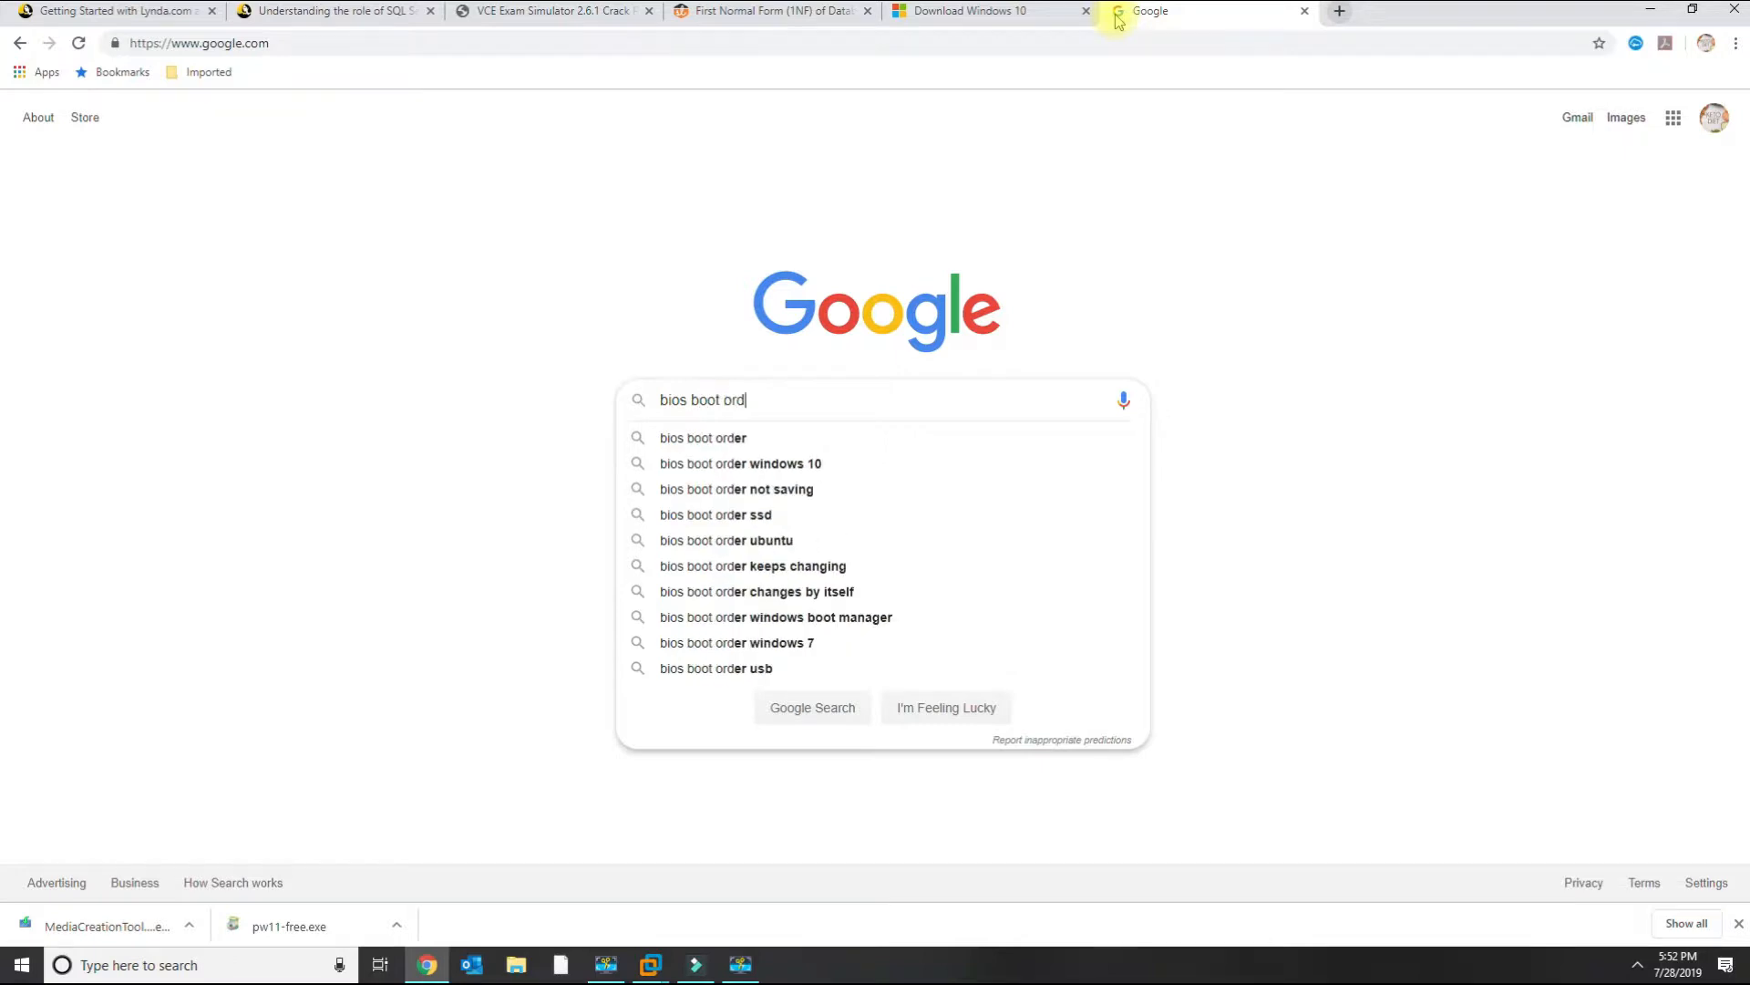
{"action": "key", "text": "Return"}
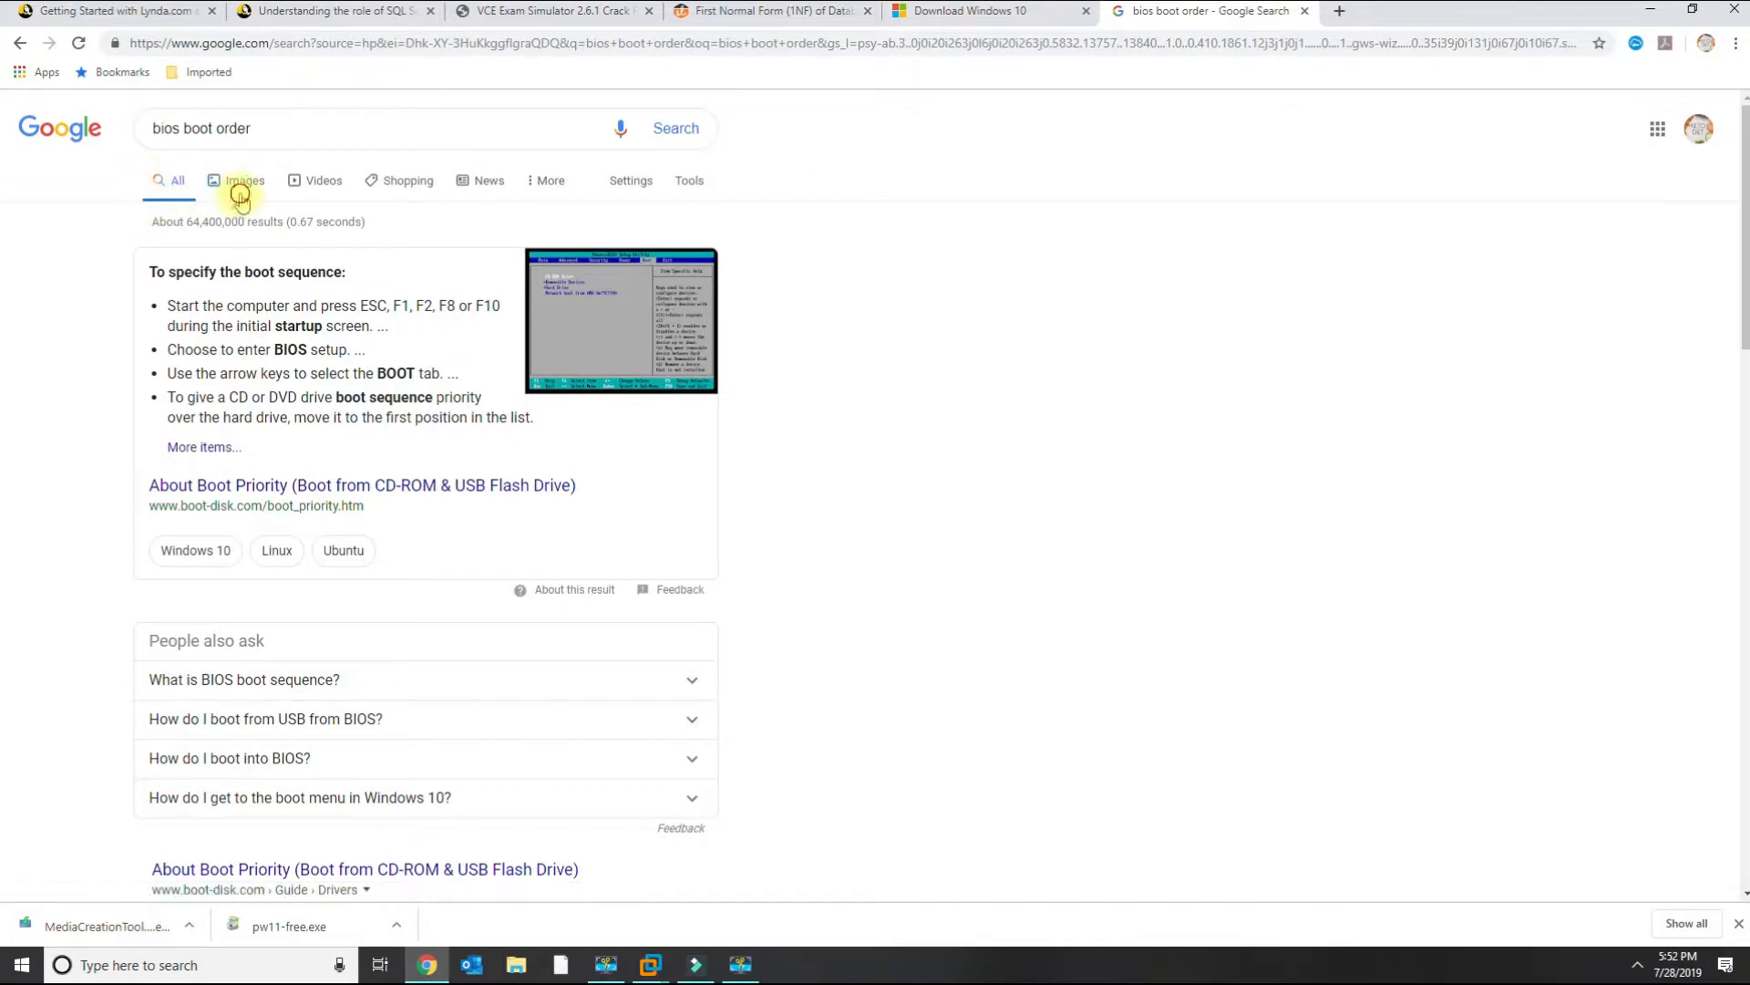
Browse the image results and preview several BIOS boot order screens, then minimize the browser.
{"action": "left_click", "coordinate": [238, 181]}
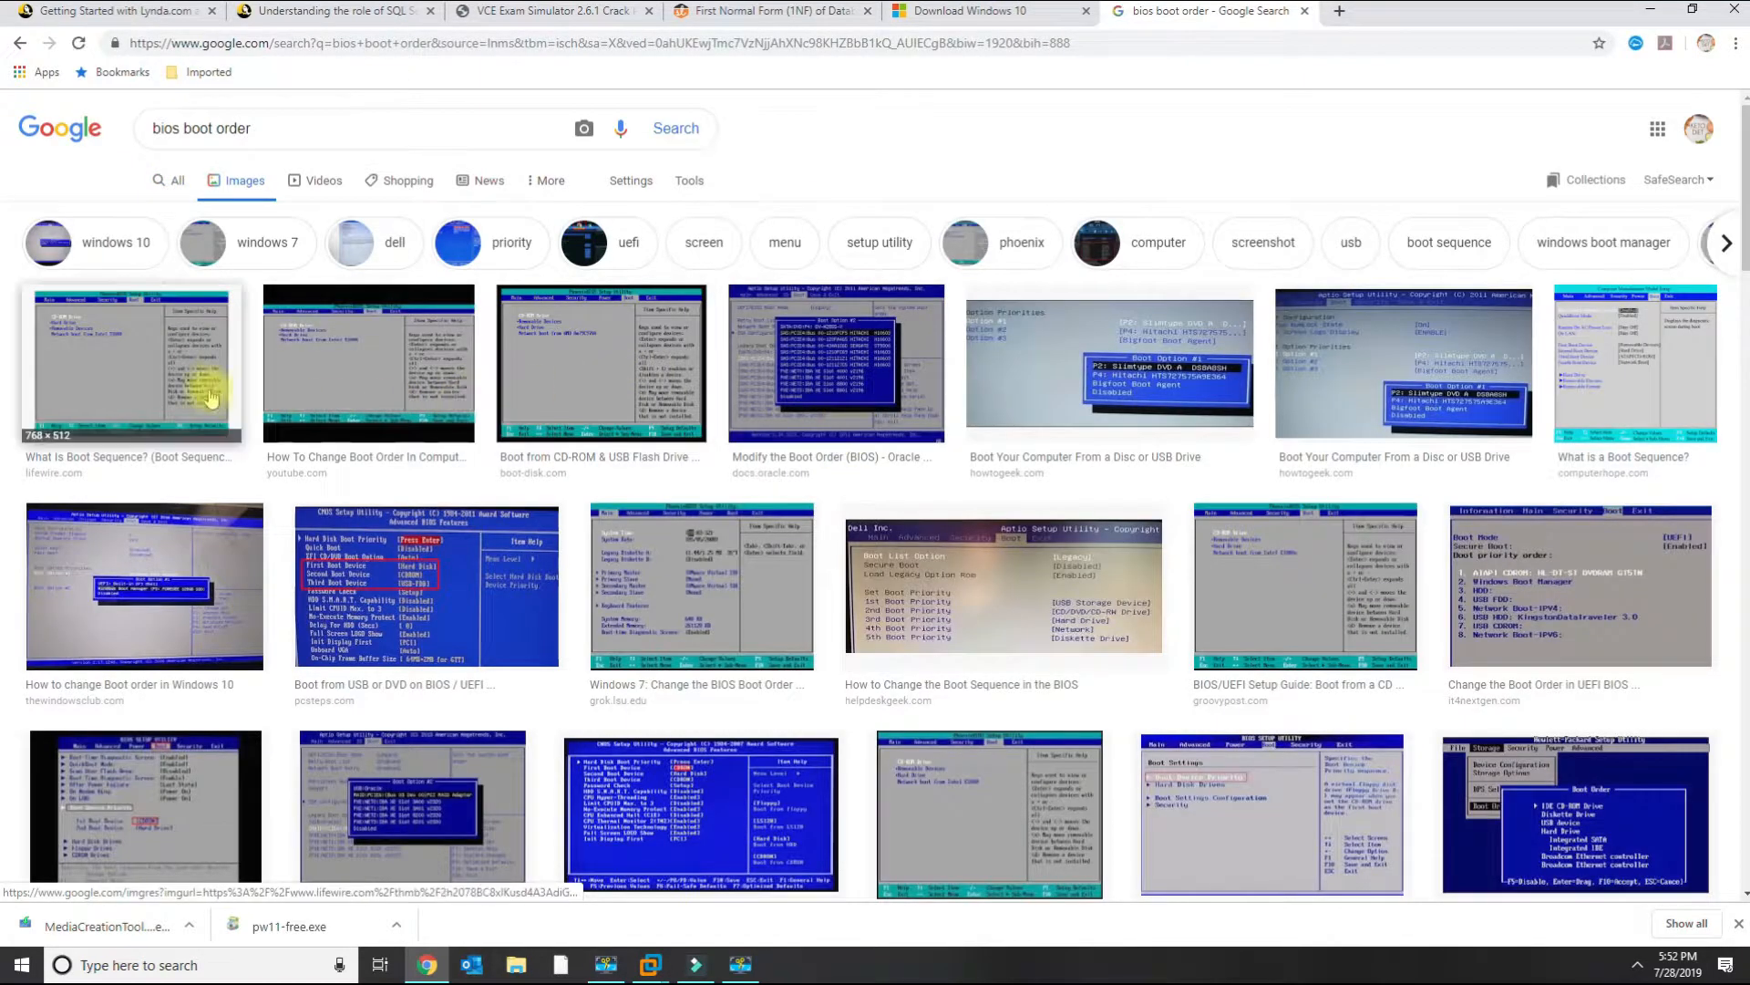
{"action": "left_click", "coordinate": [579, 381]}
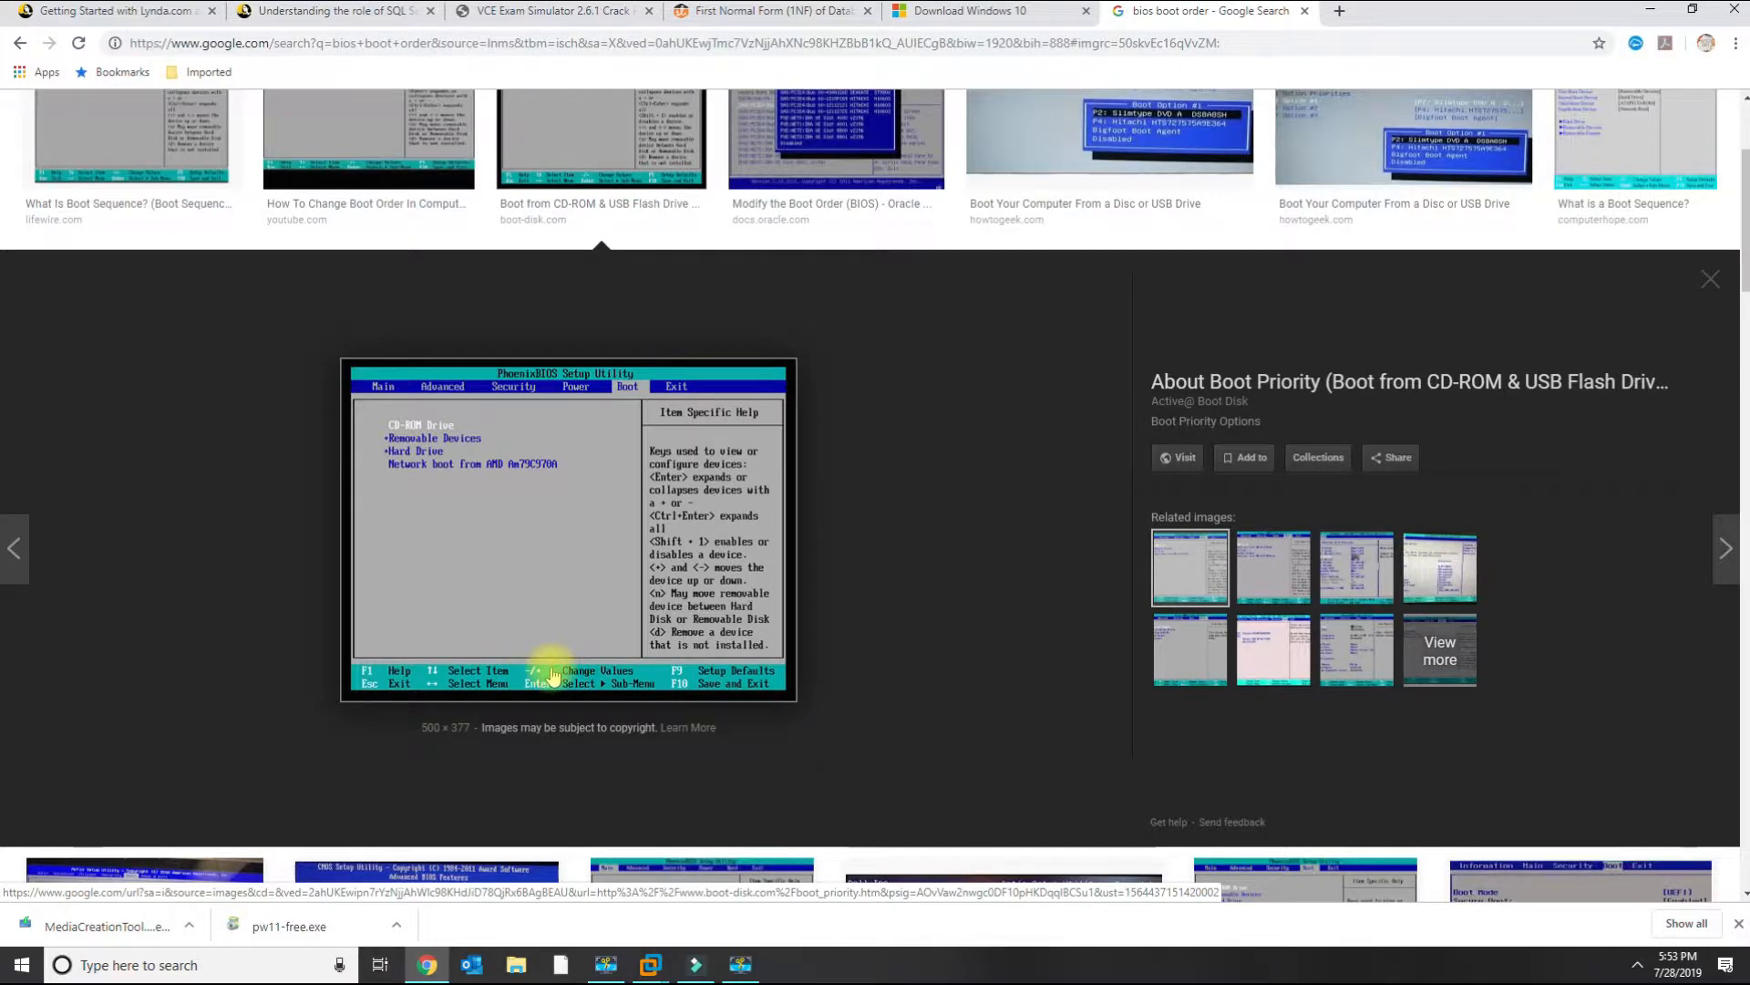
{"action": "scroll", "coordinate": [553, 672], "scroll_direction": "up", "scroll_amount": 1}
{"action": "scroll", "coordinate": [552, 672], "scroll_direction": "up", "scroll_amount": 1}
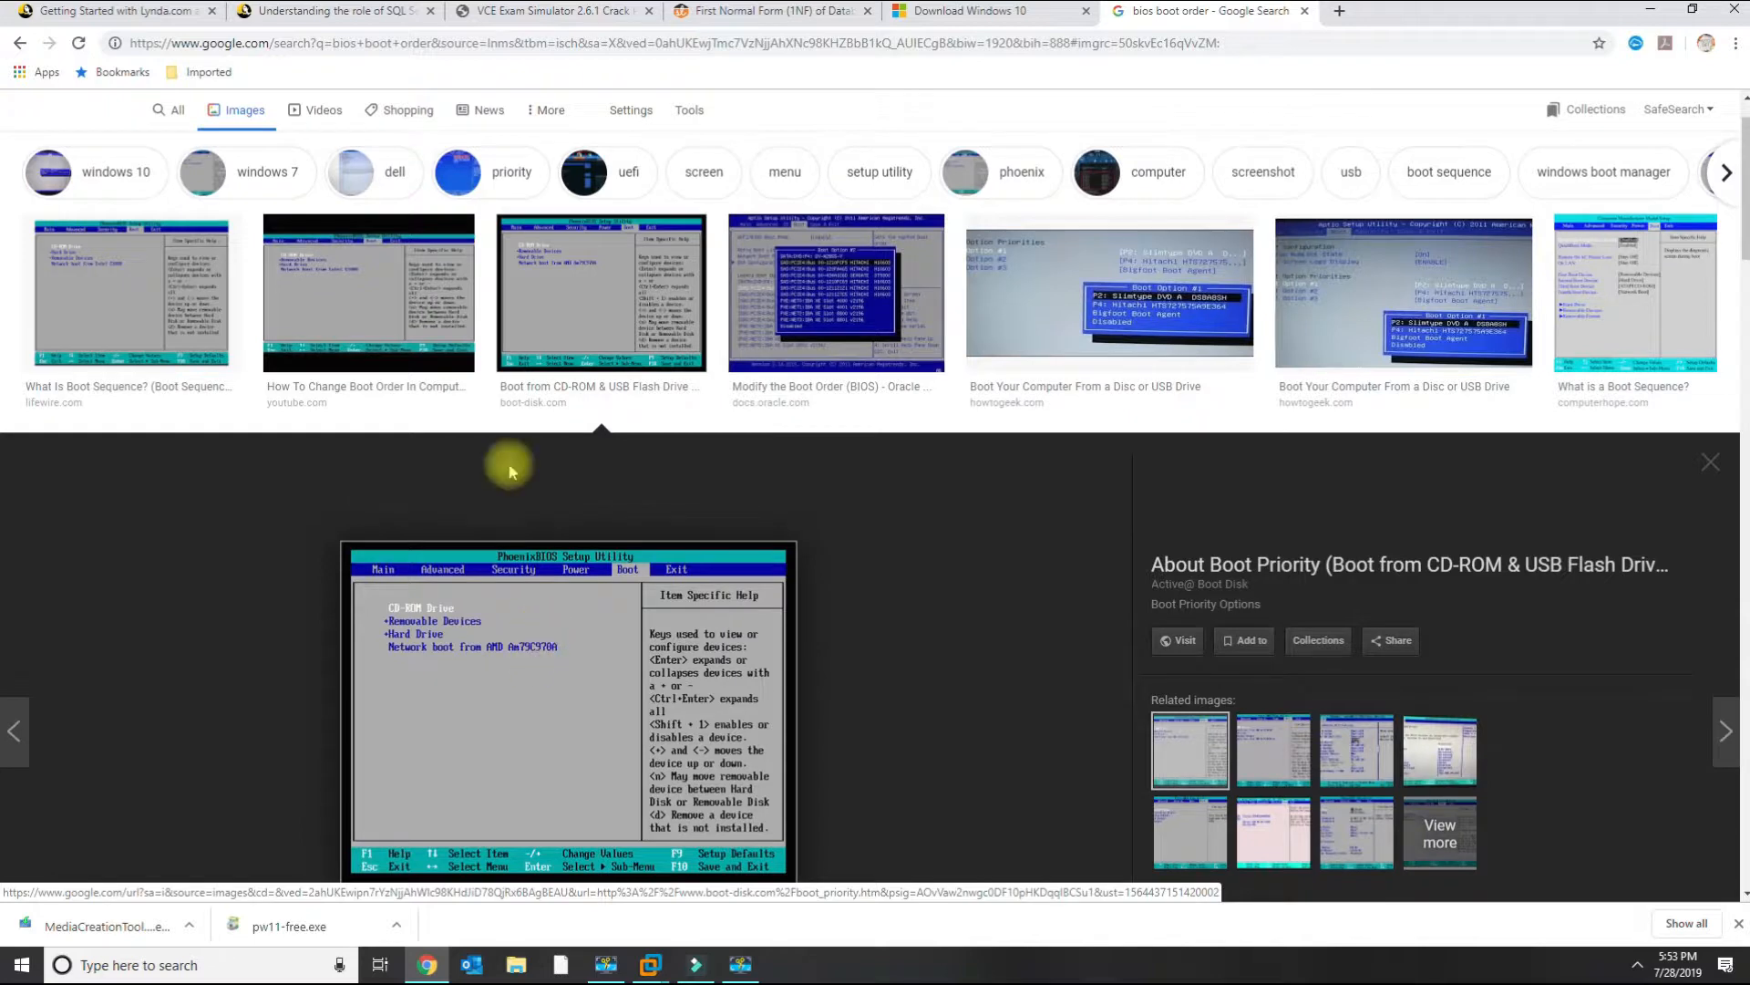
{"action": "left_click", "coordinate": [377, 319]}
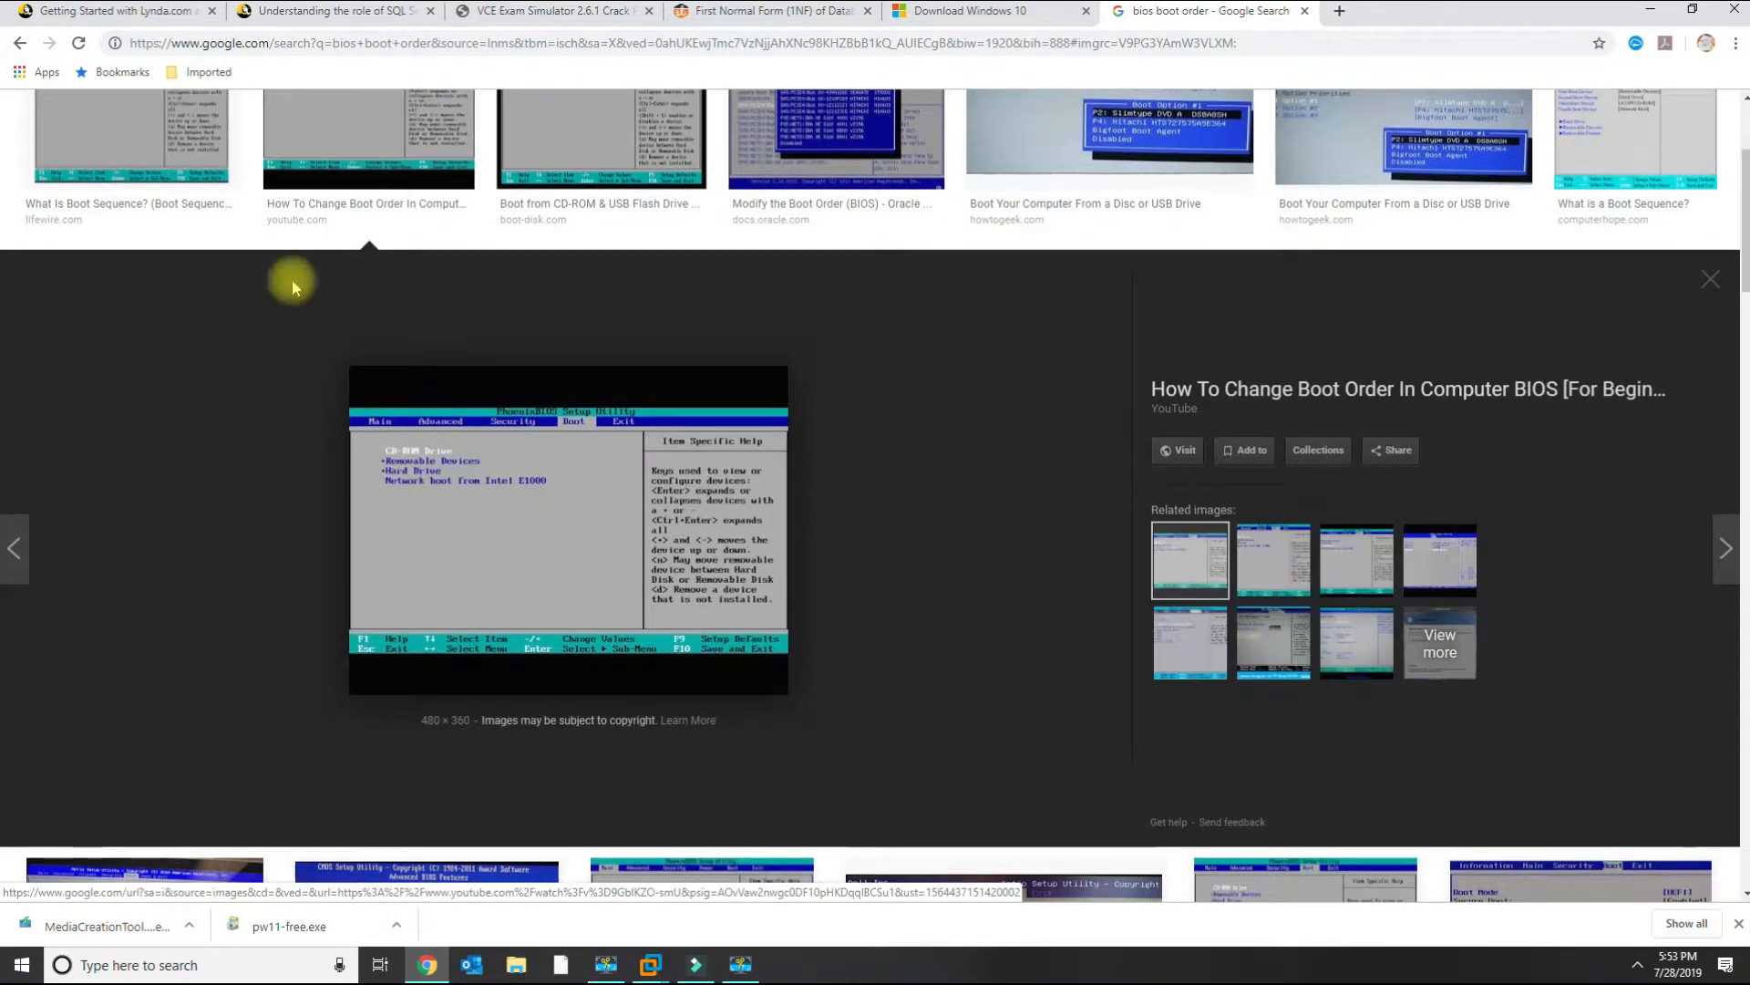
{"action": "left_click", "coordinate": [181, 143]}
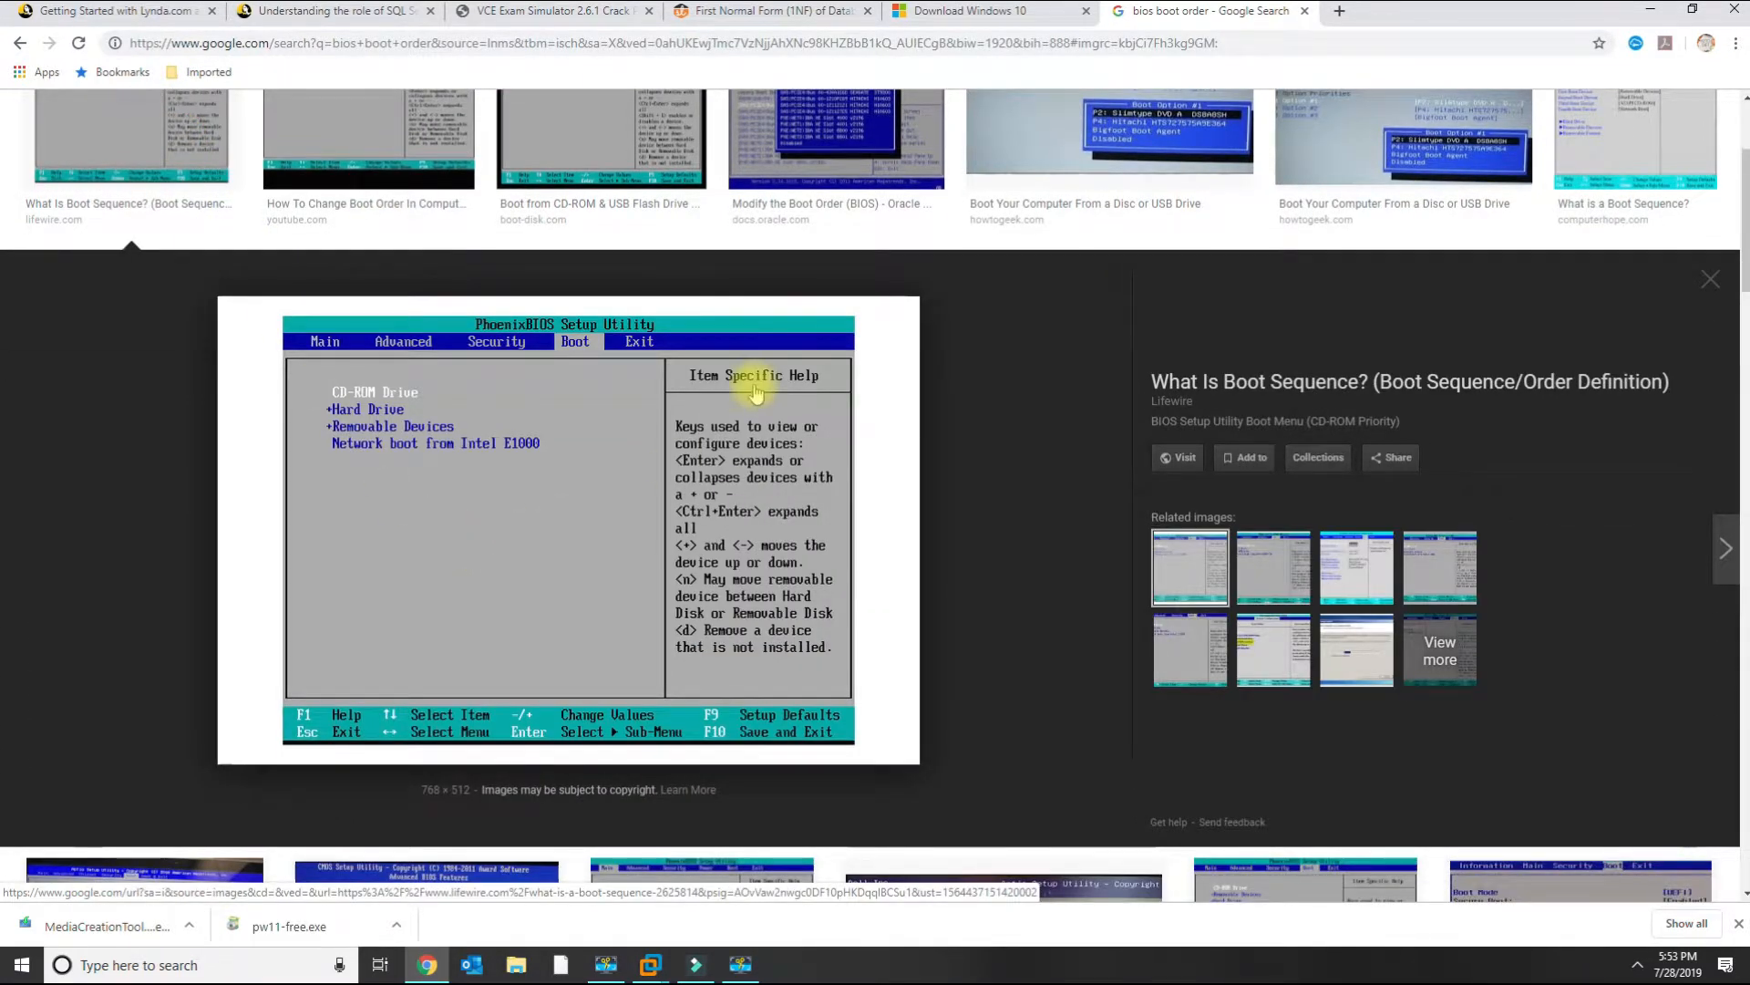
{"action": "scroll", "coordinate": [753, 392], "scroll_direction": "up", "scroll_amount": 1}
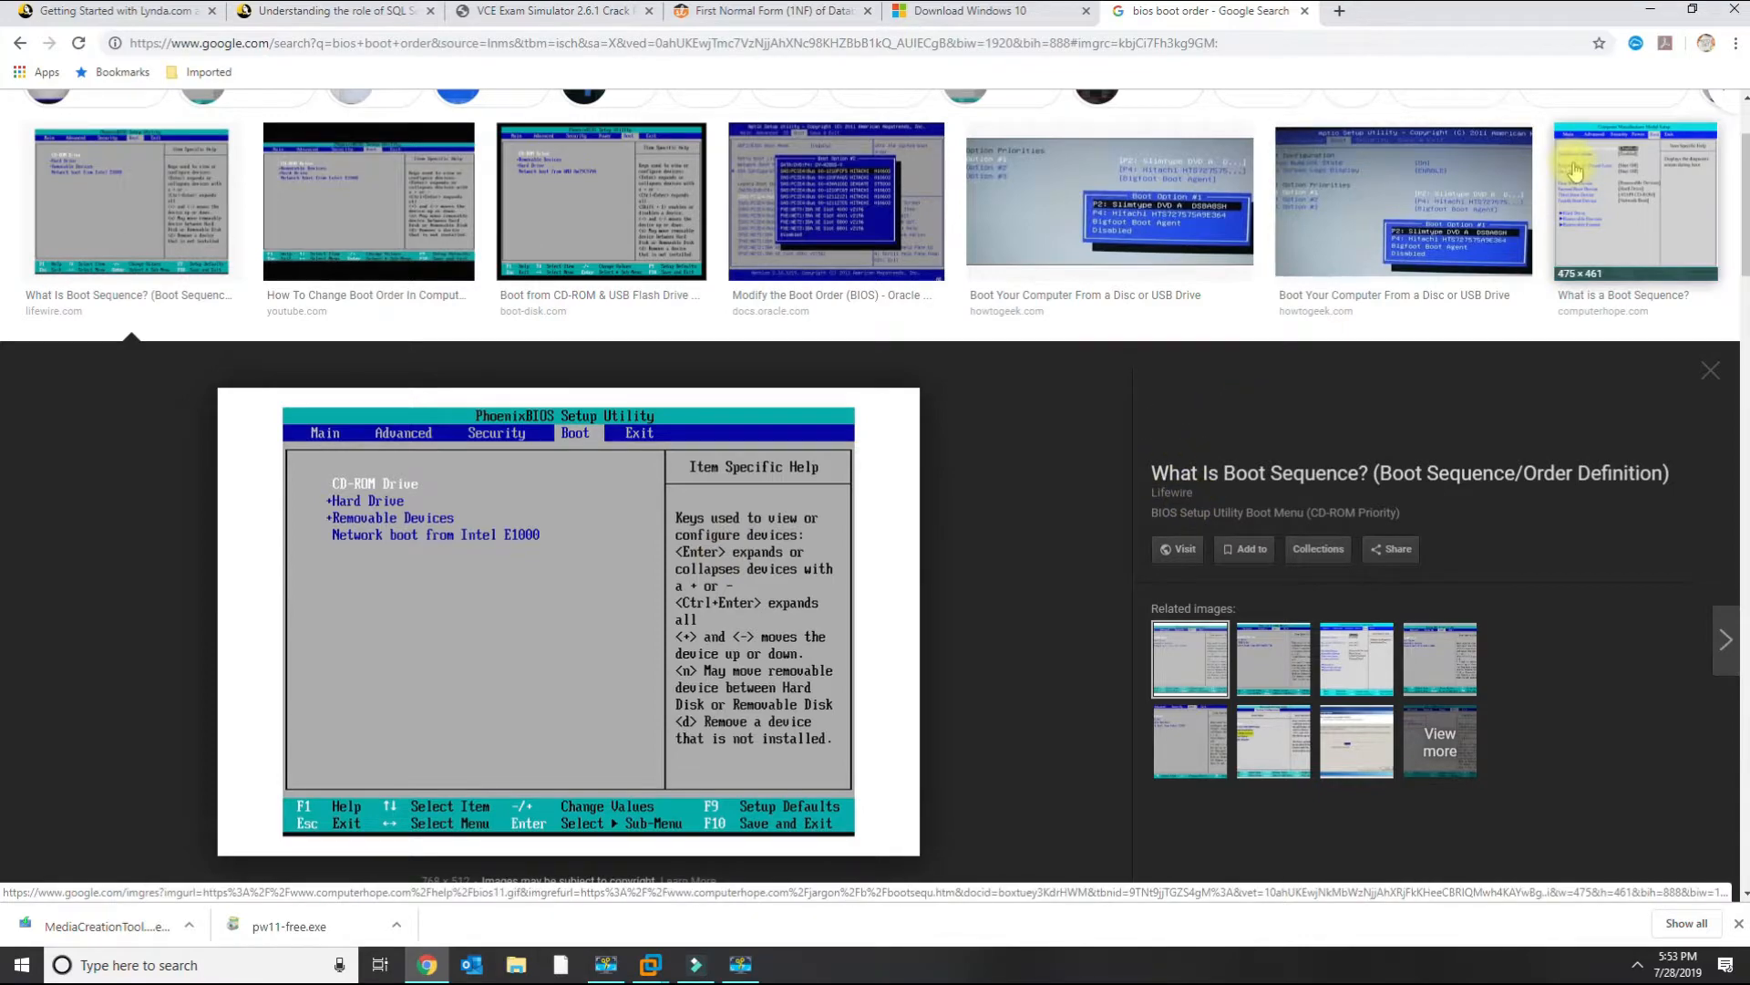
{"action": "left_click", "coordinate": [1661, 9]}
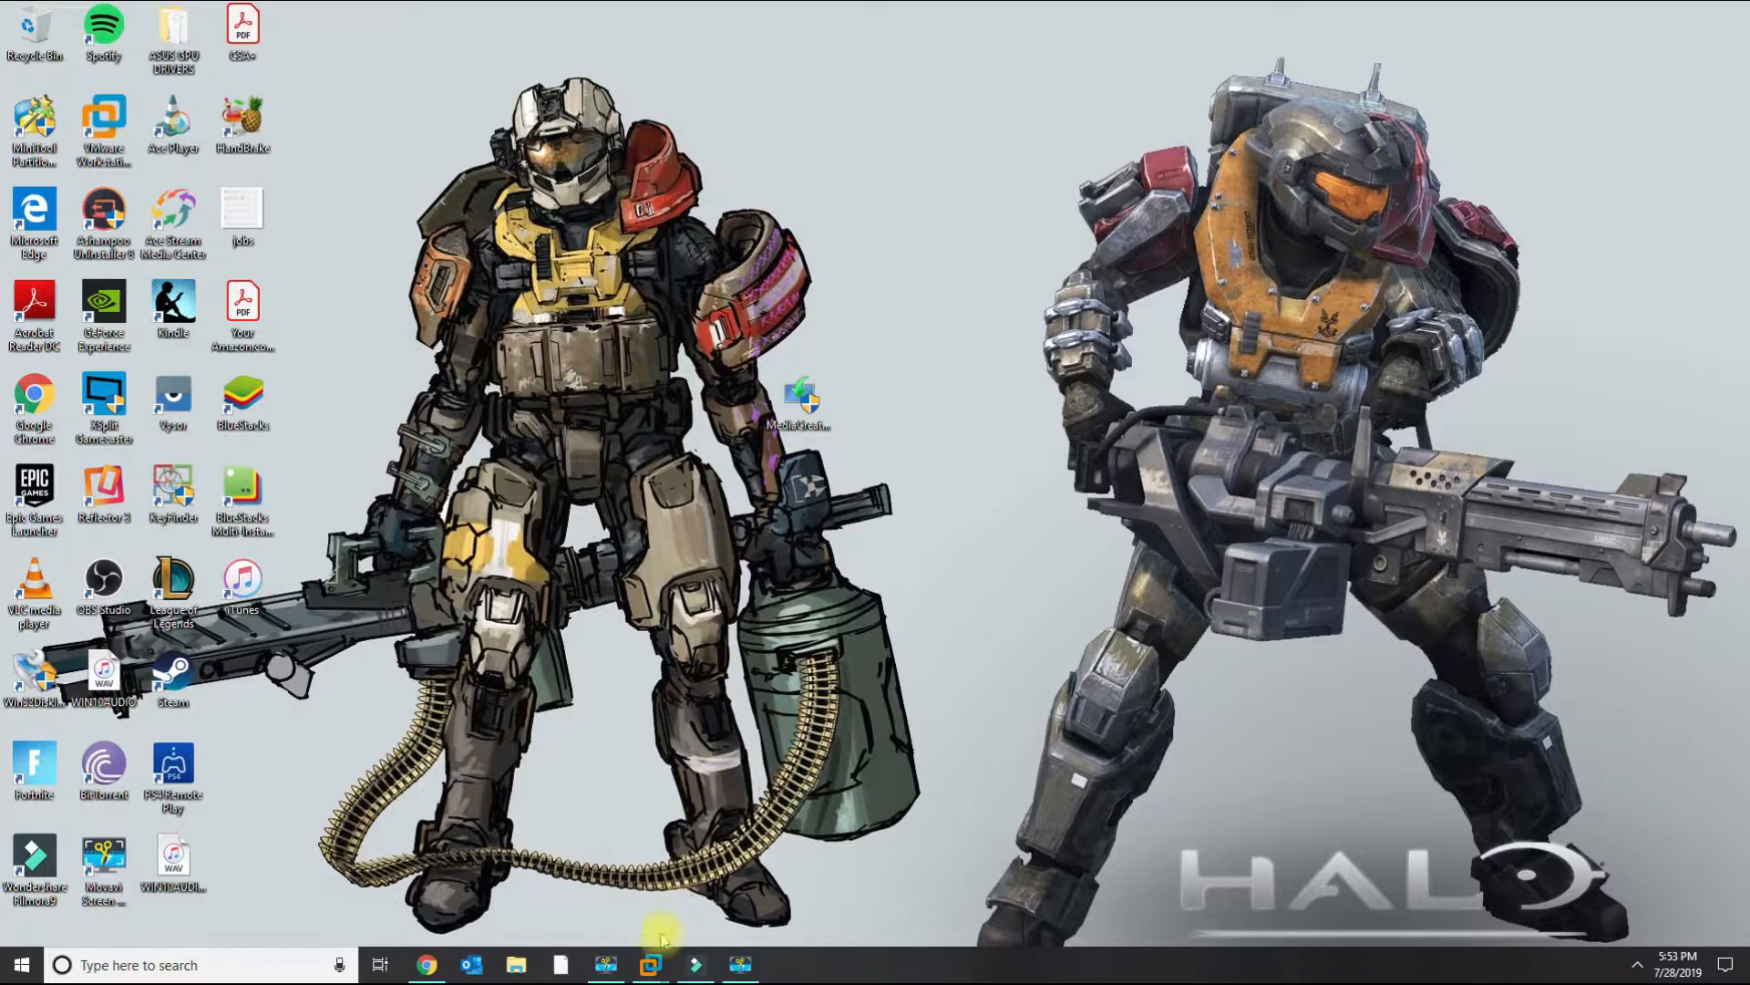
Switch to VMware Workstation and start up the Windows 10 virtual machine, agreeing to reconnect the virtual device.
{"action": "mouse_move", "coordinate": [653, 972]}
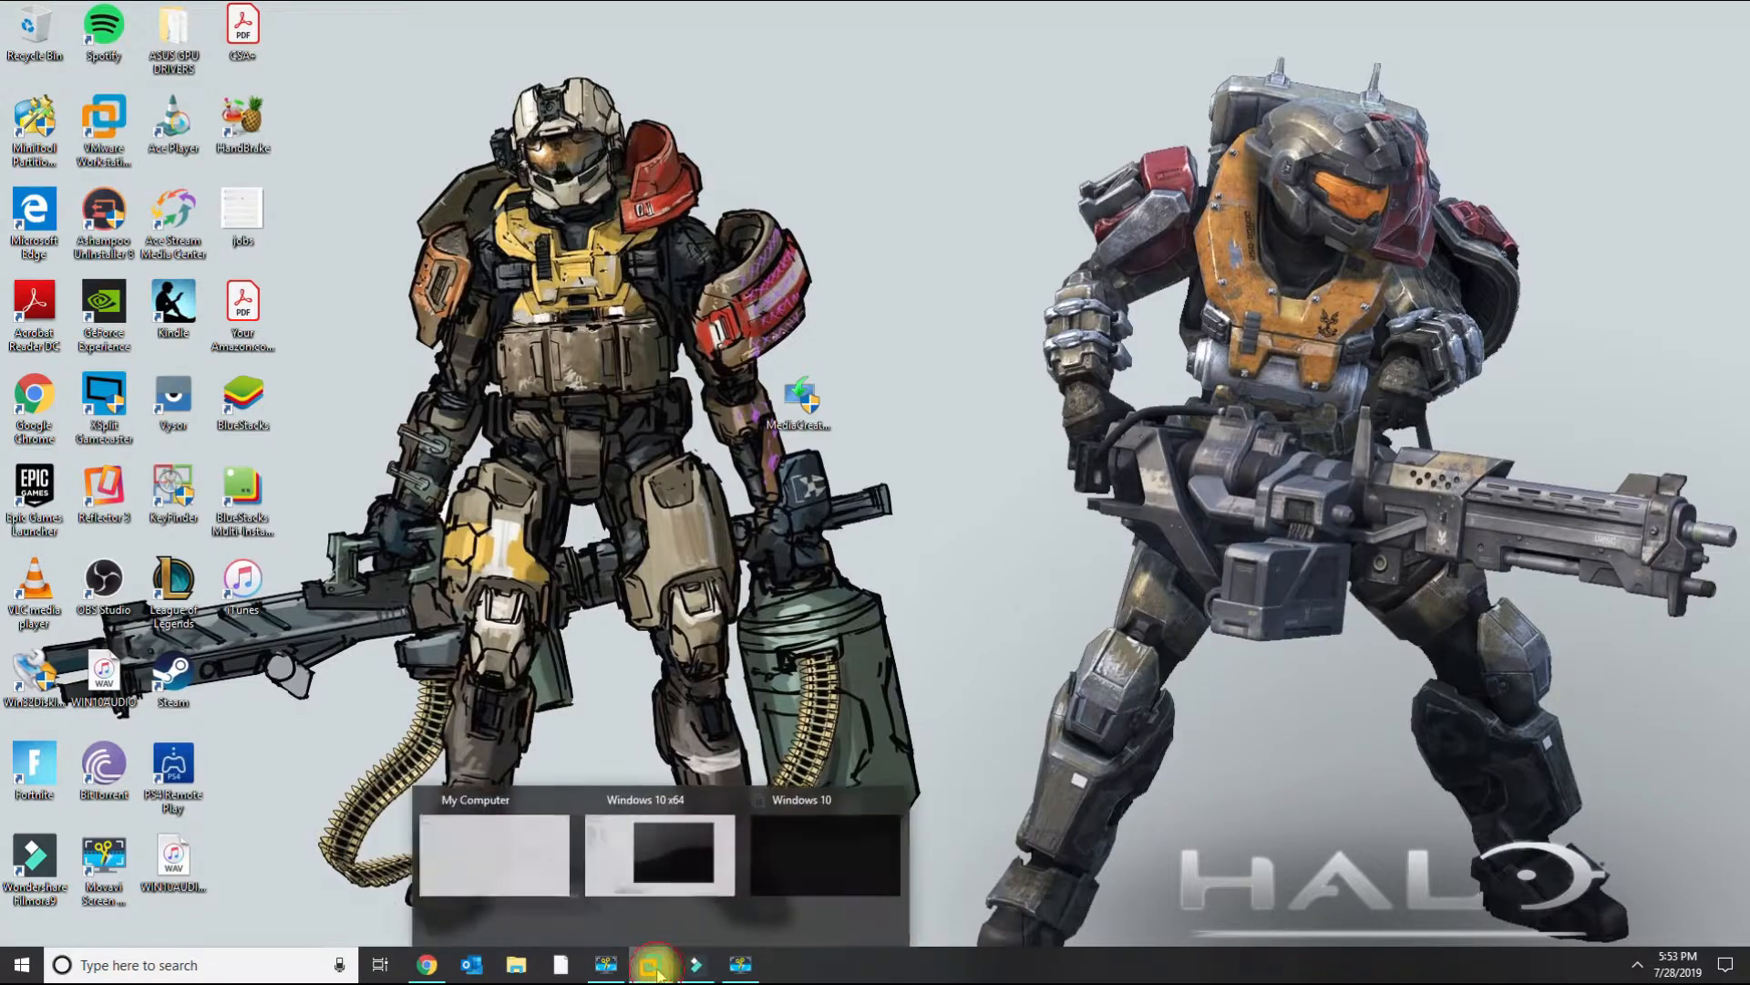
{"action": "left_click", "coordinate": [761, 898]}
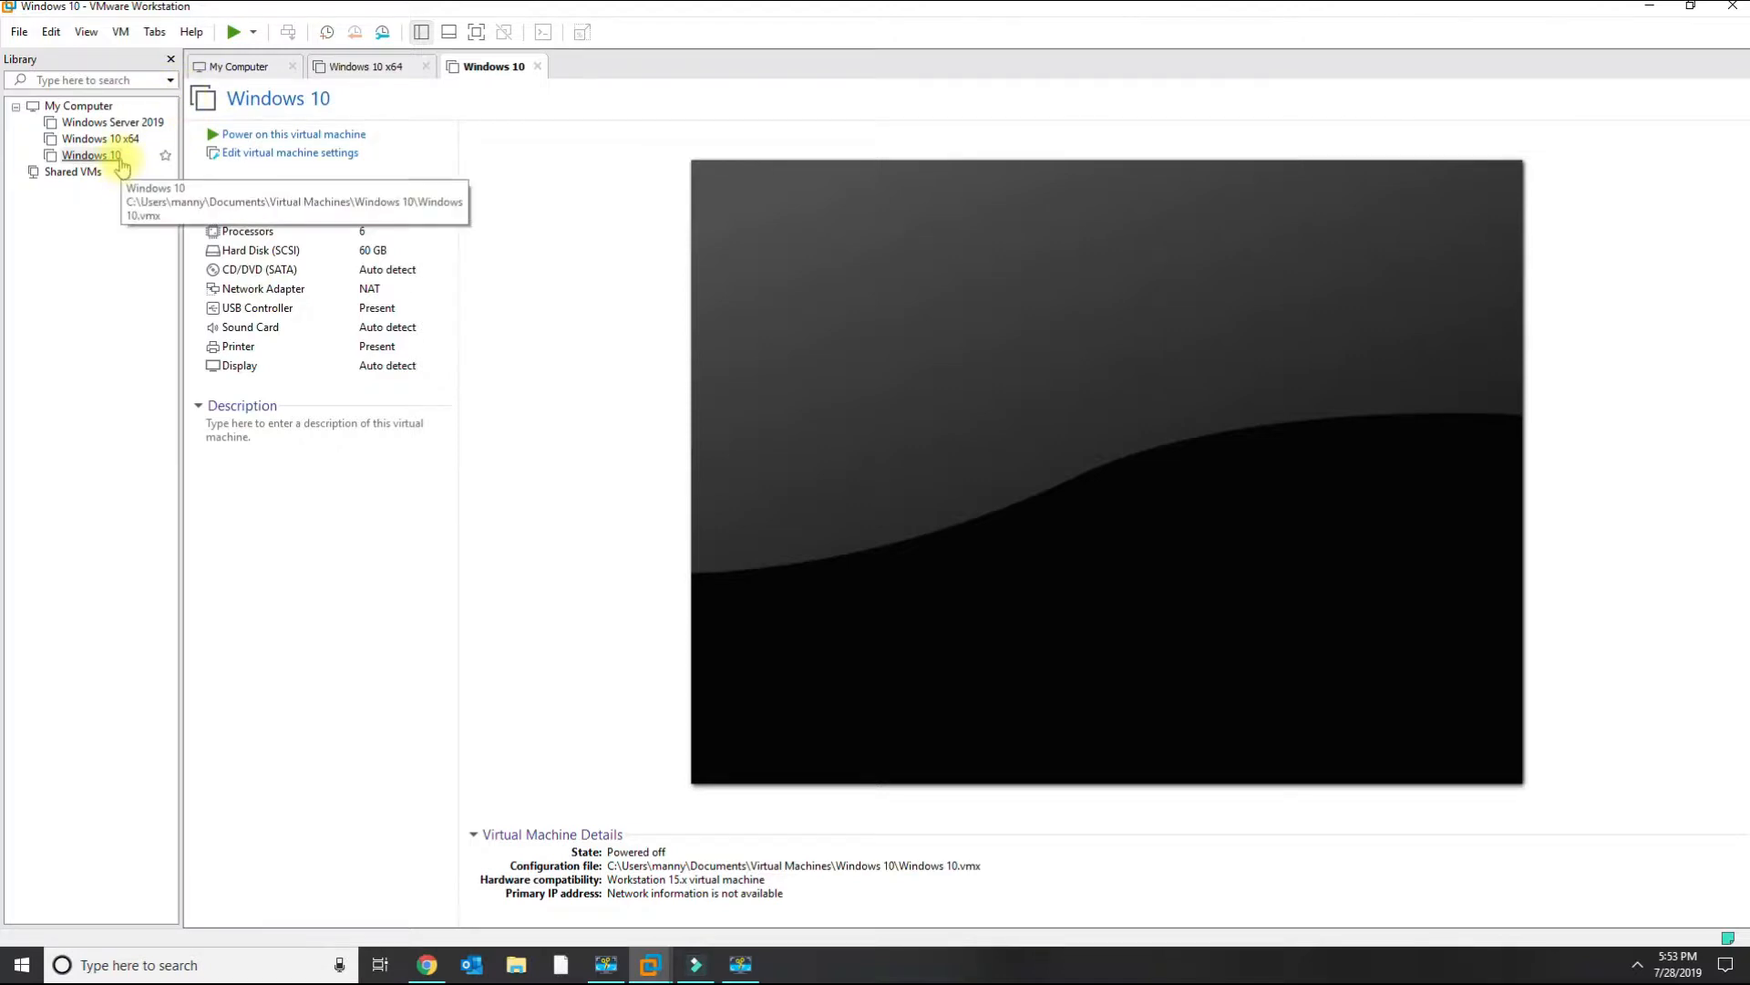
{"action": "left_click", "coordinate": [119, 32]}
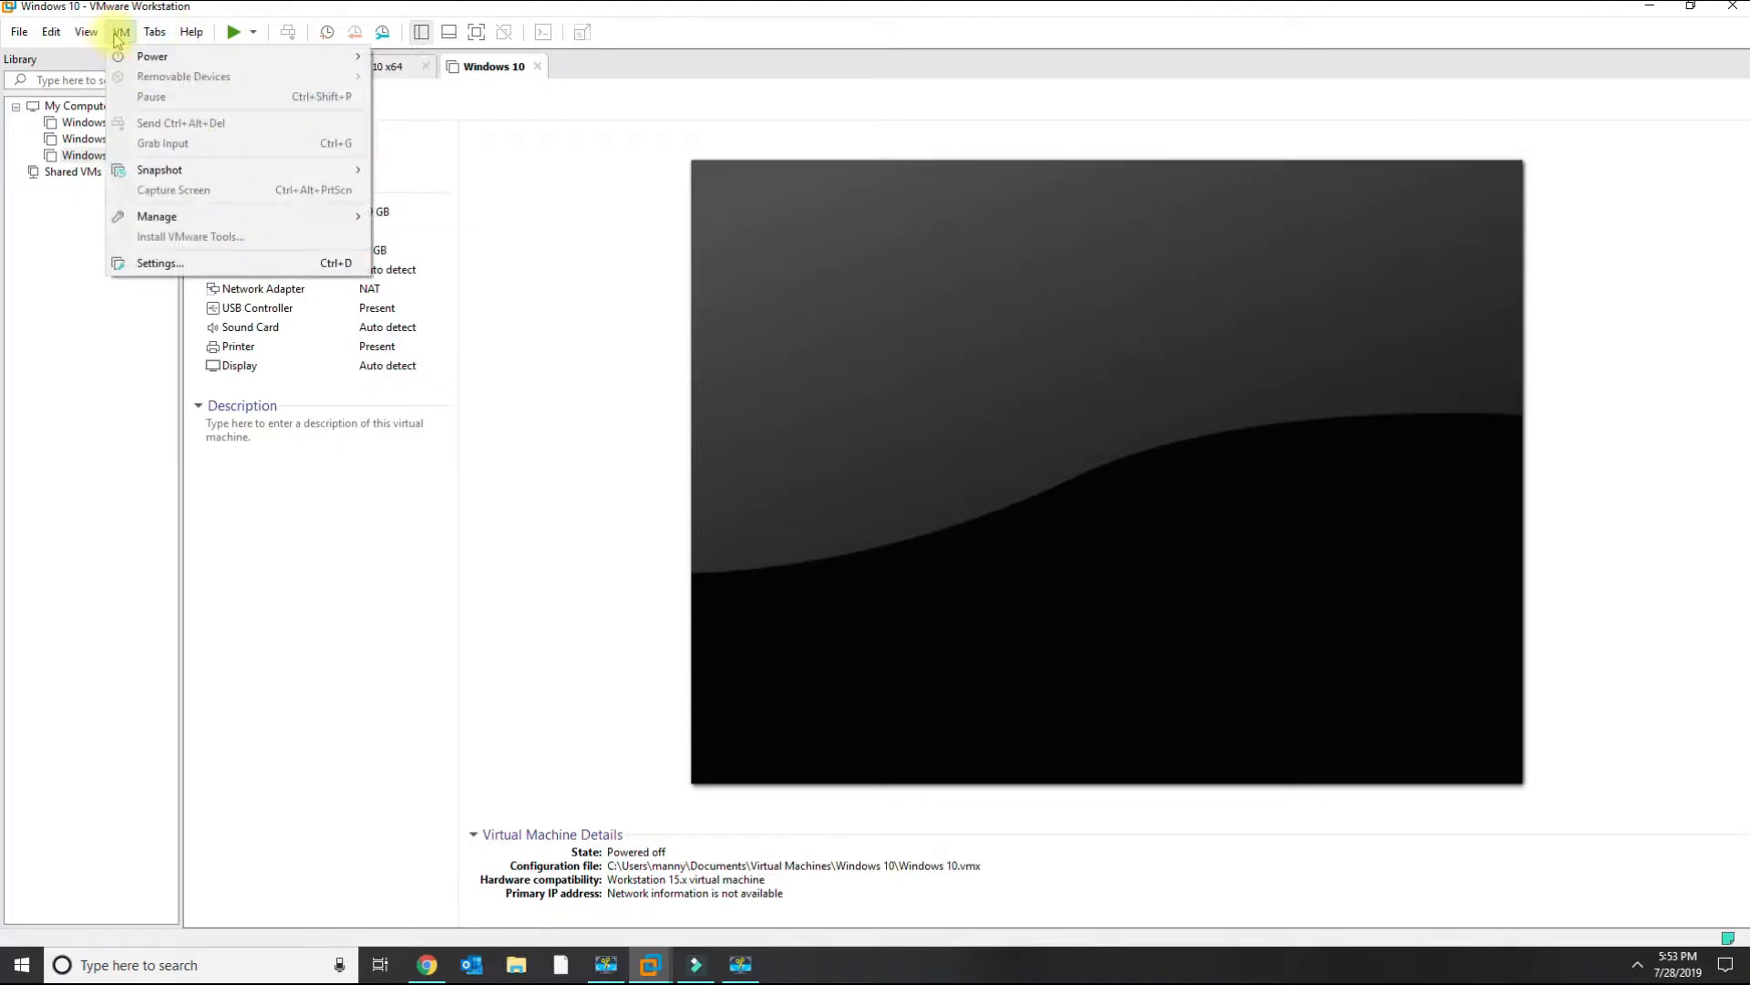
{"action": "mouse_move", "coordinate": [139, 56]}
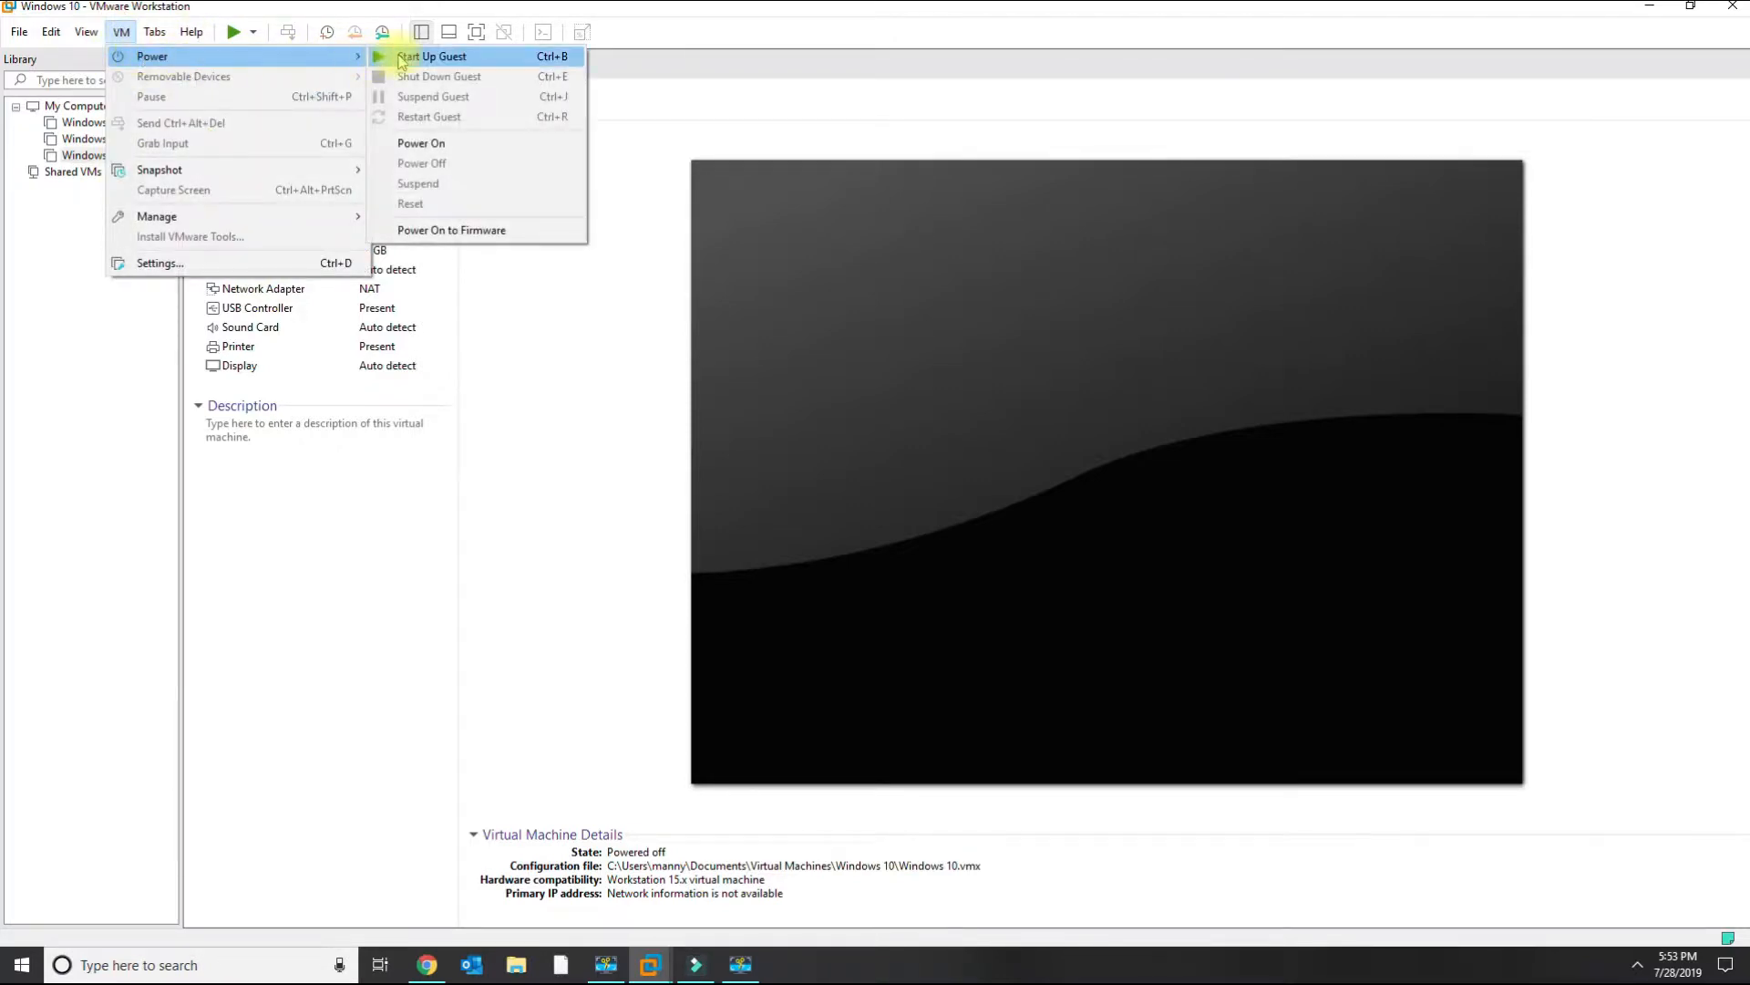
{"action": "left_click", "coordinate": [412, 56]}
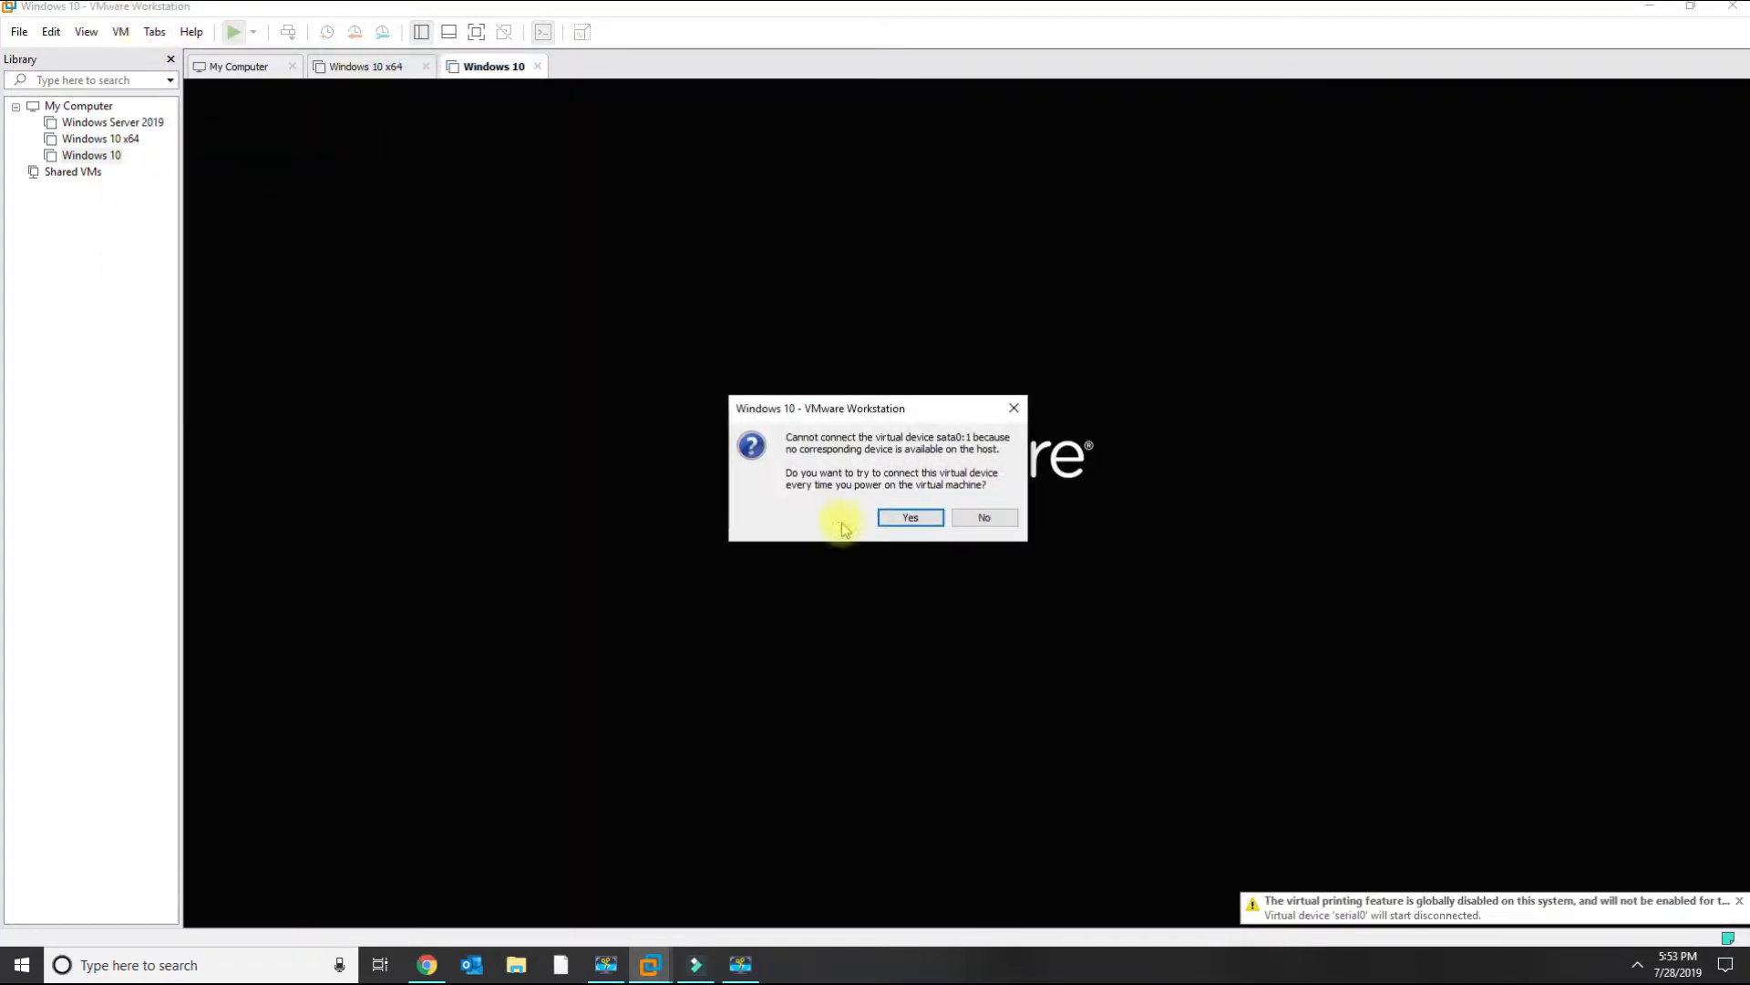
{"action": "left_click", "coordinate": [902, 518]}
Connect the SanDisk Ultra USB drive from the host to the virtual machine.
{"action": "left_click", "coordinate": [121, 32]}
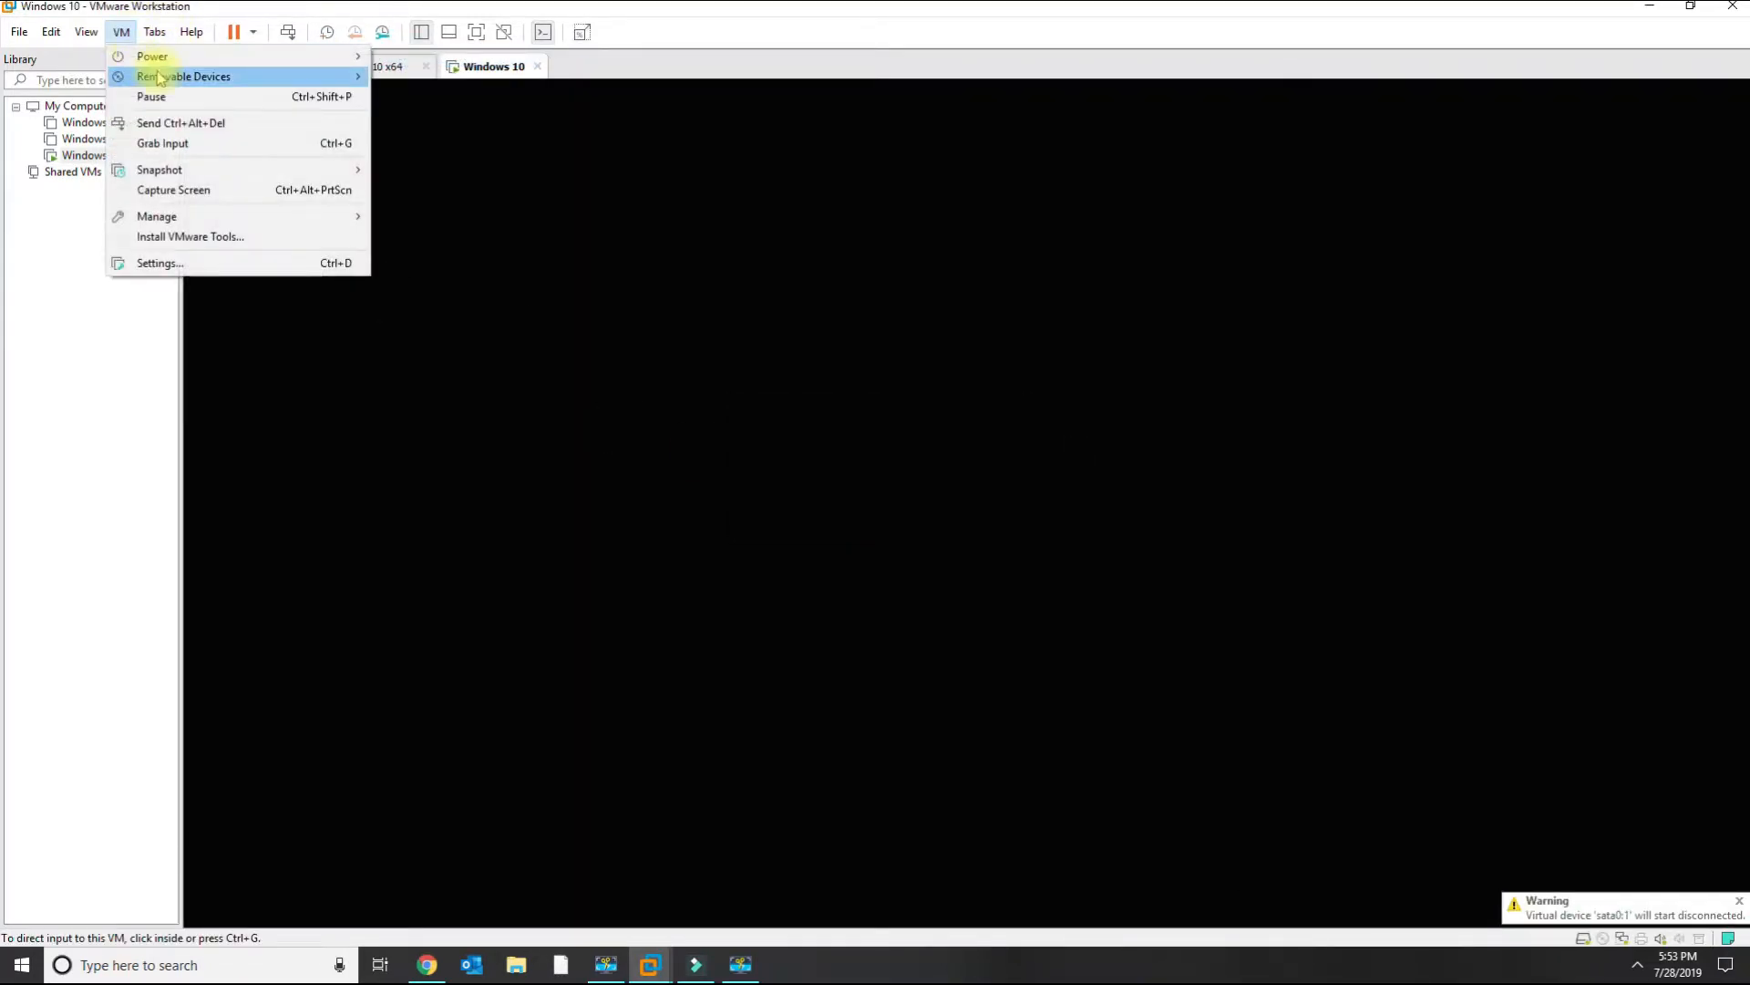
{"action": "mouse_move", "coordinate": [246, 76]}
{"action": "mouse_move", "coordinate": [441, 187]}
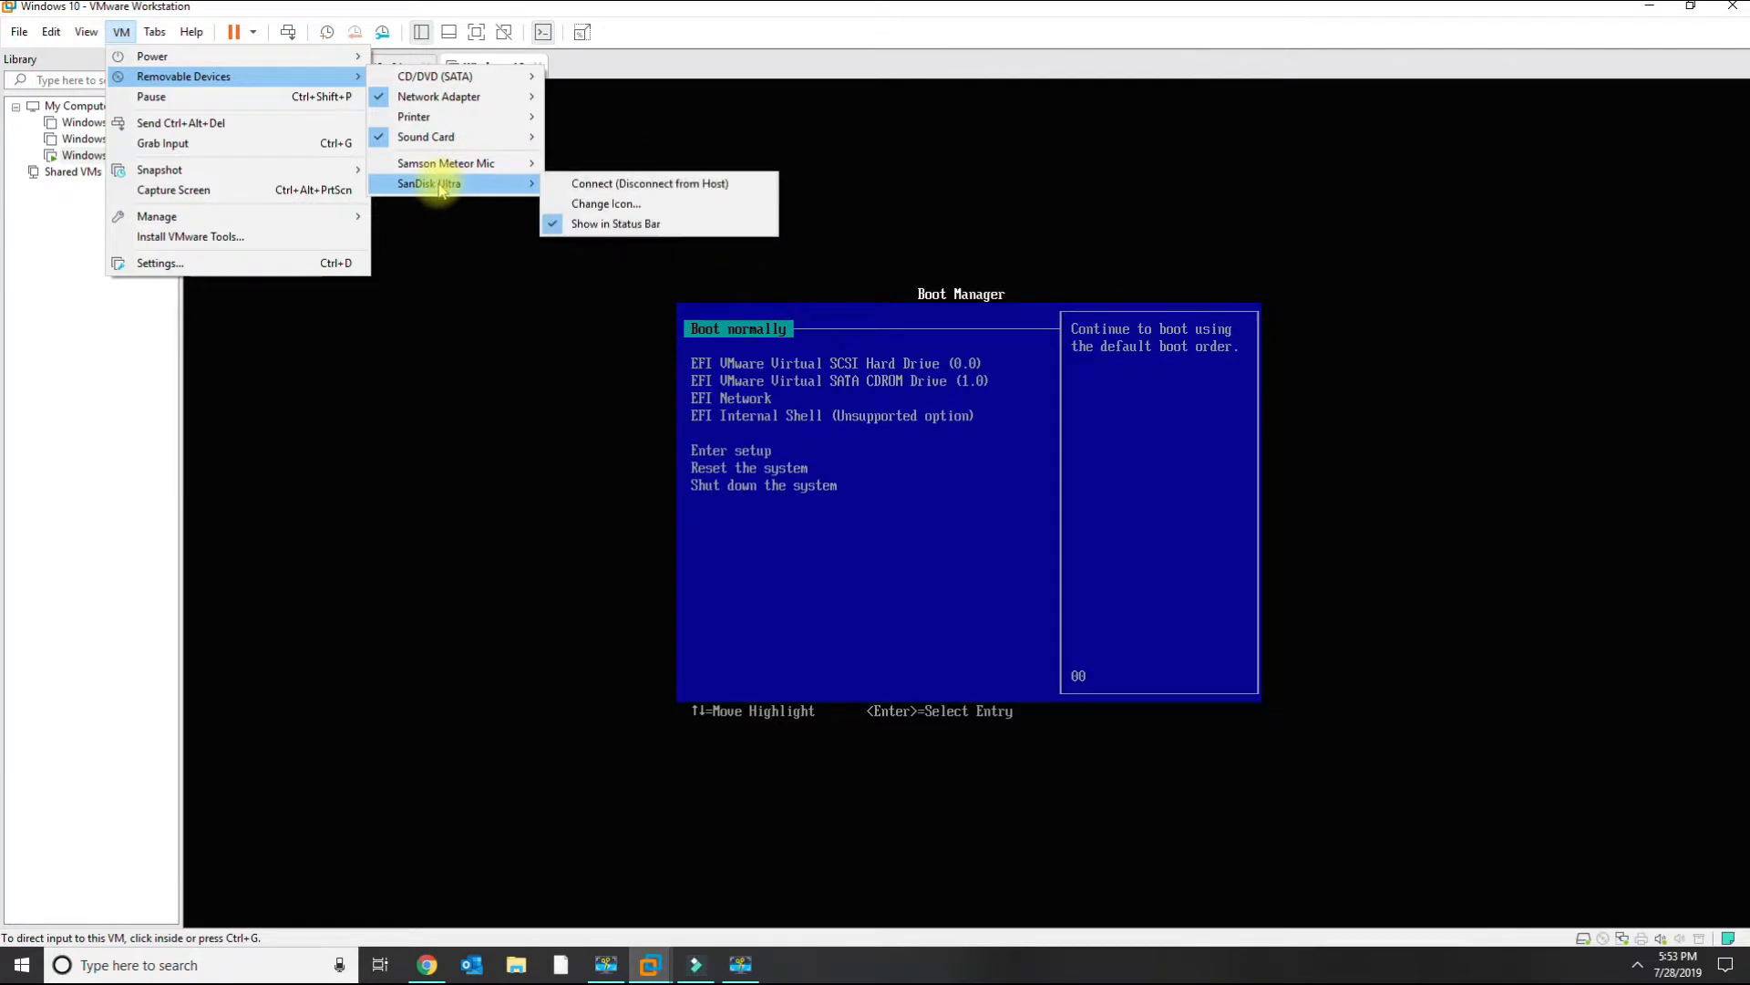
{"action": "left_click", "coordinate": [576, 183]}
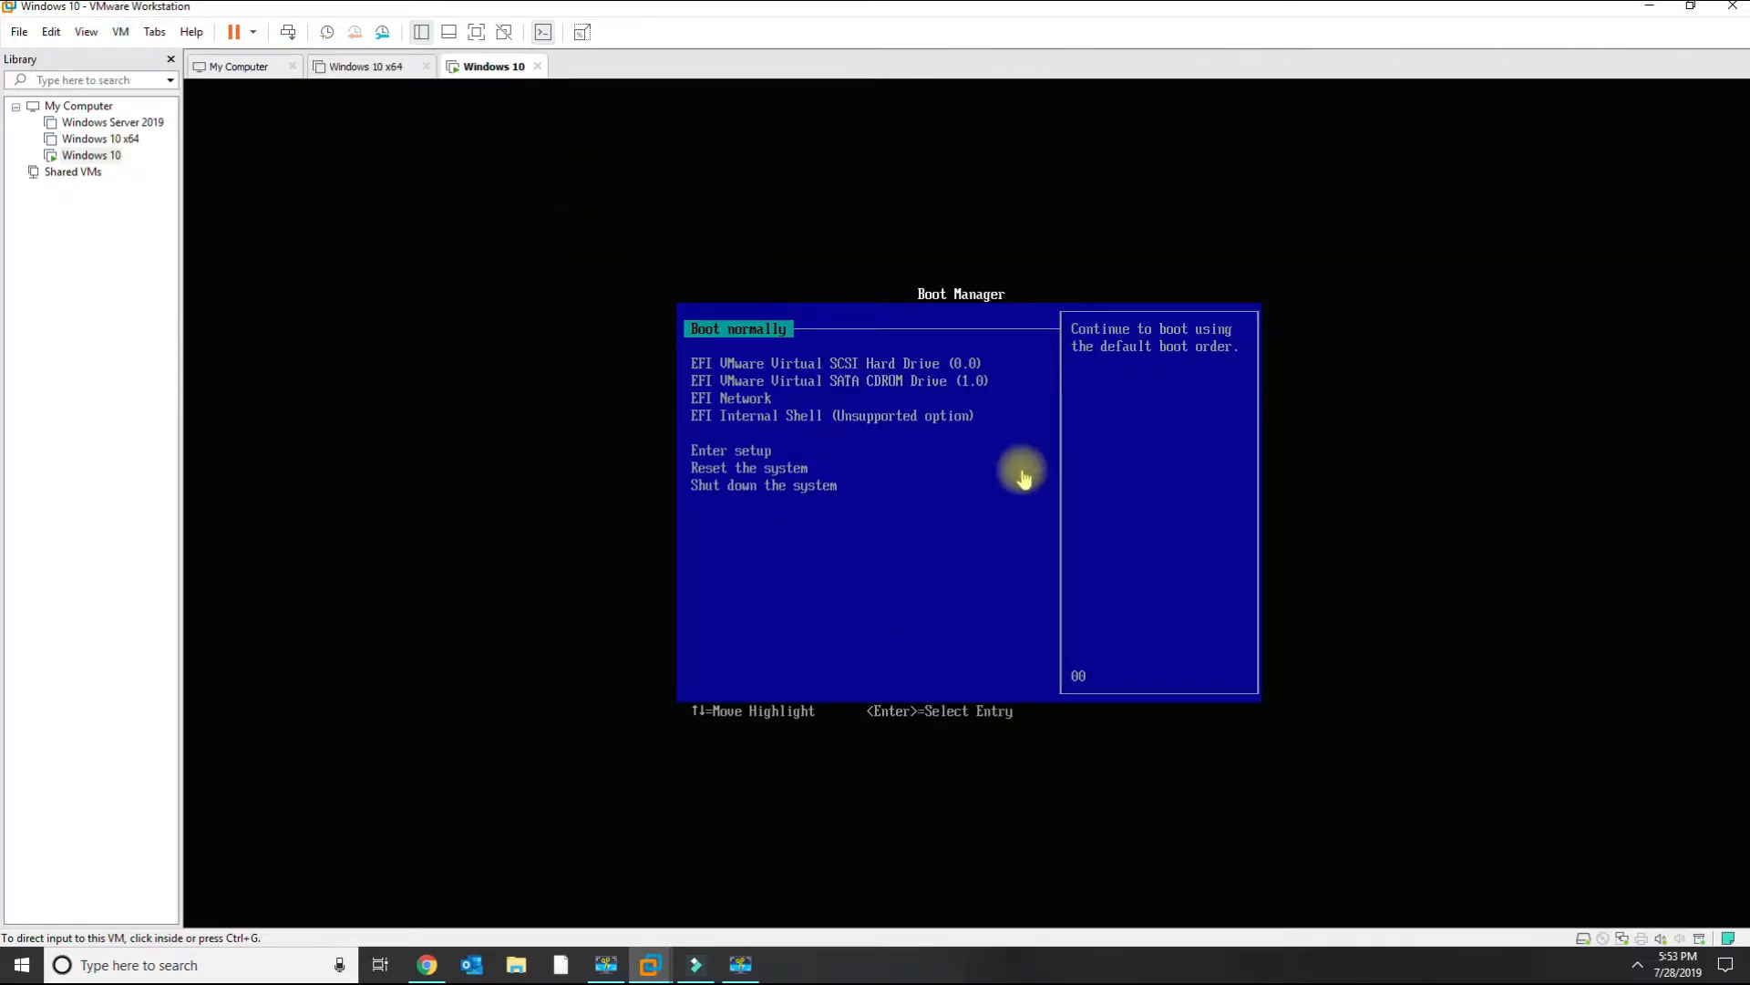
Restart the Windows 10 guest and confirm the restart.
{"action": "left_click", "coordinate": [253, 33]}
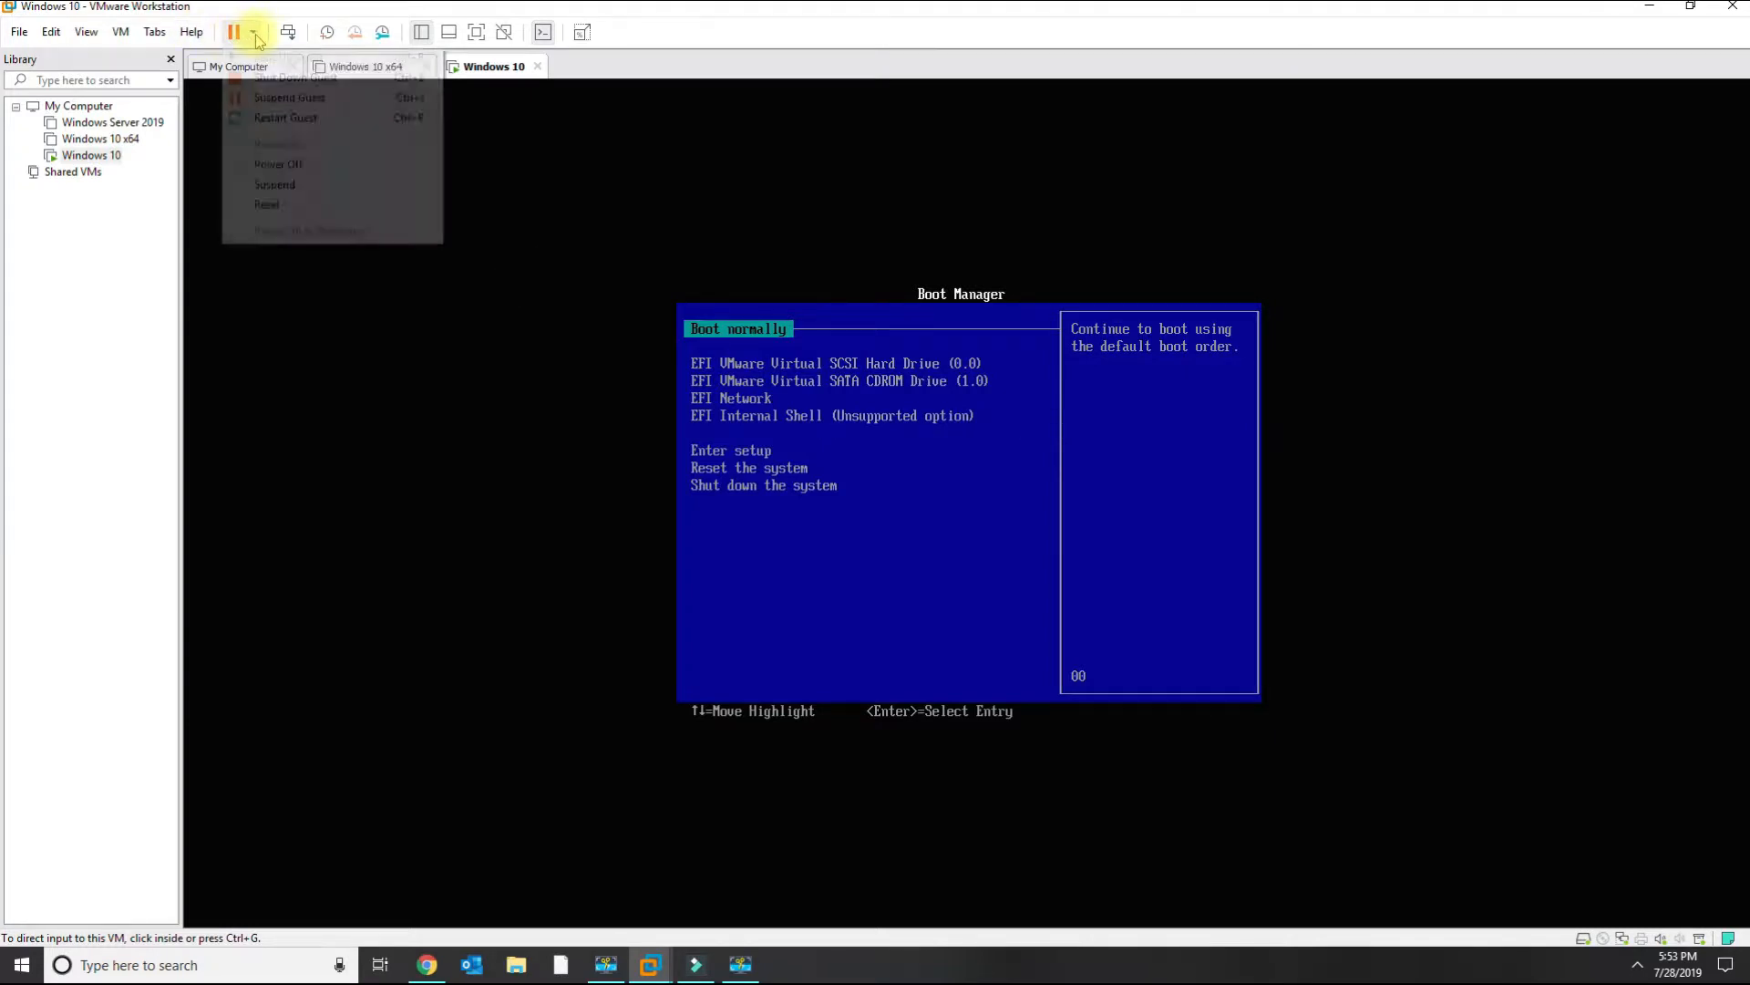
{"action": "left_click", "coordinate": [123, 33]}
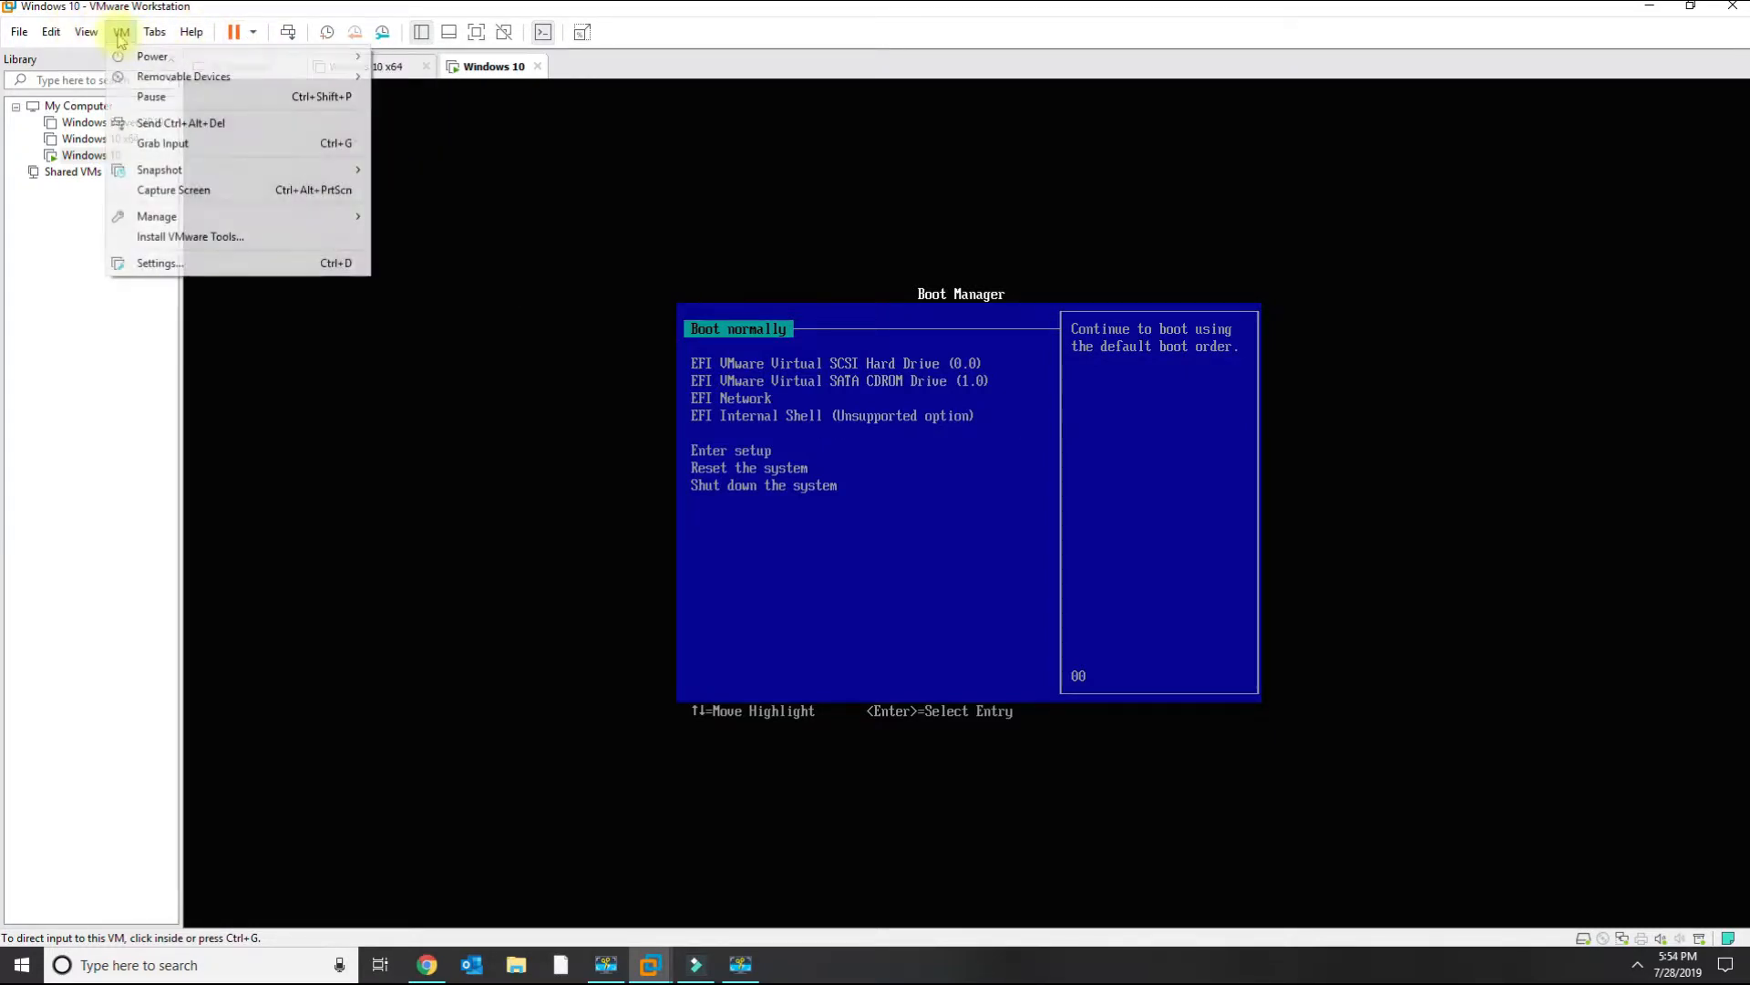
{"action": "mouse_move", "coordinate": [295, 82]}
{"action": "mouse_move", "coordinate": [467, 187]}
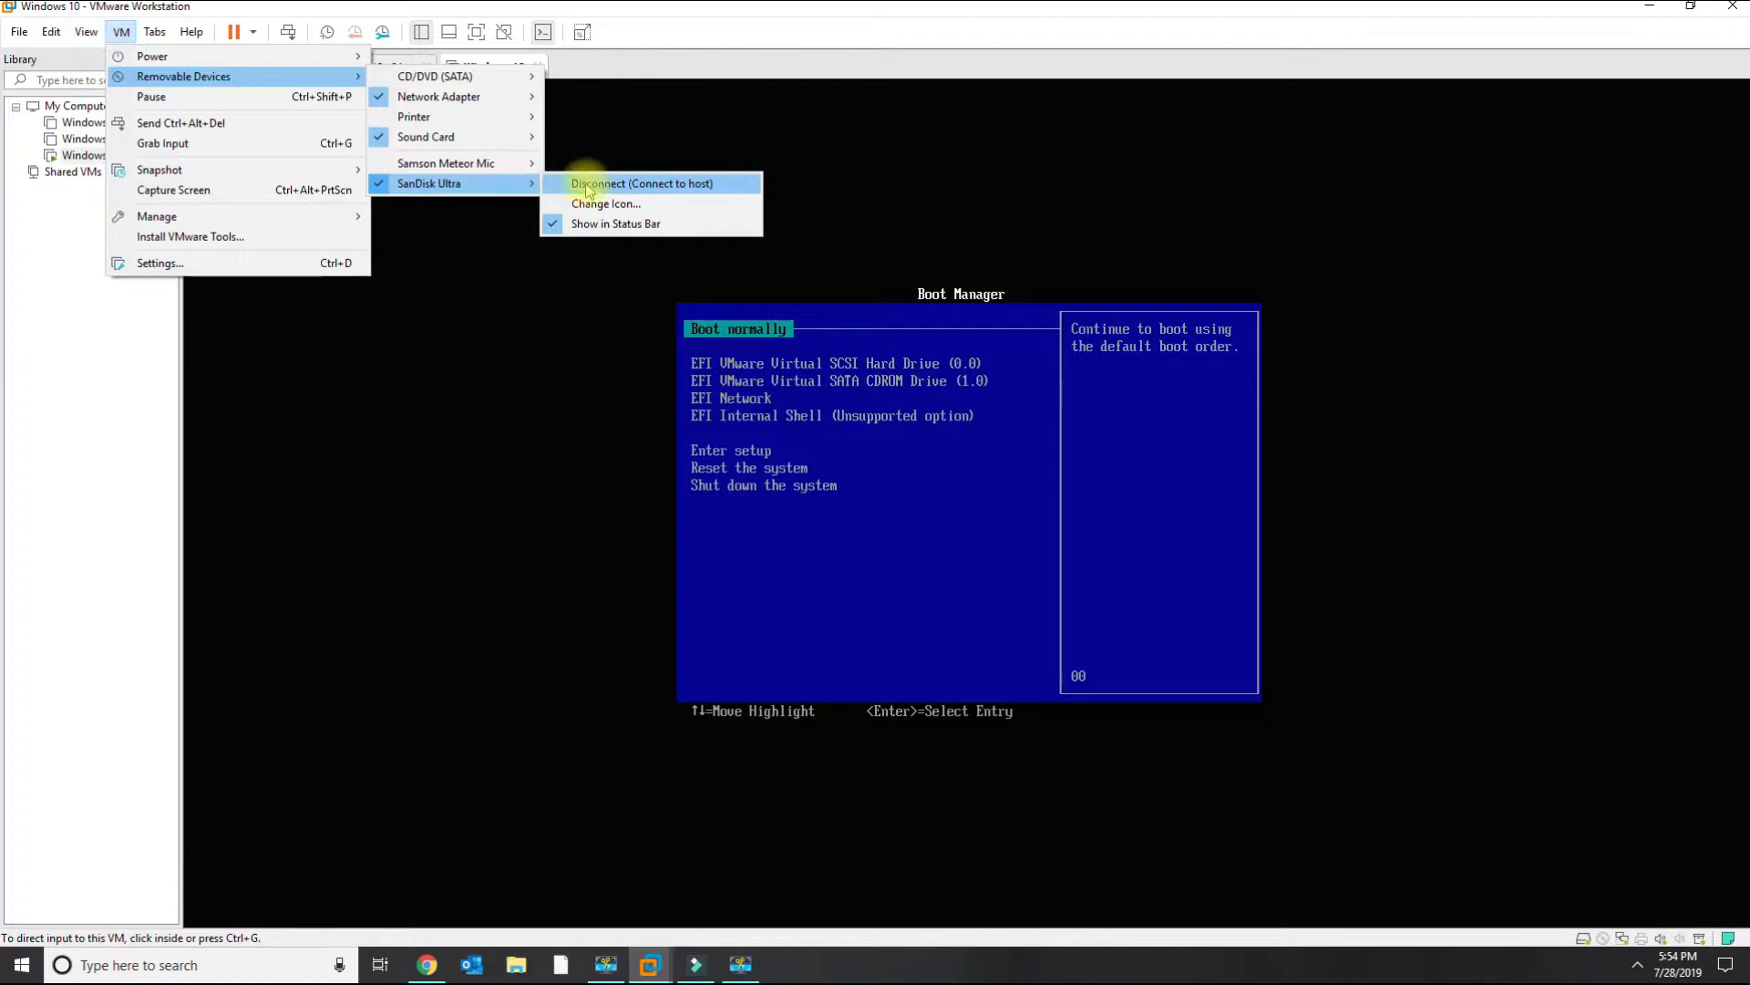
{"action": "left_click", "coordinate": [253, 33]}
{"action": "left_click", "coordinate": [274, 118]}
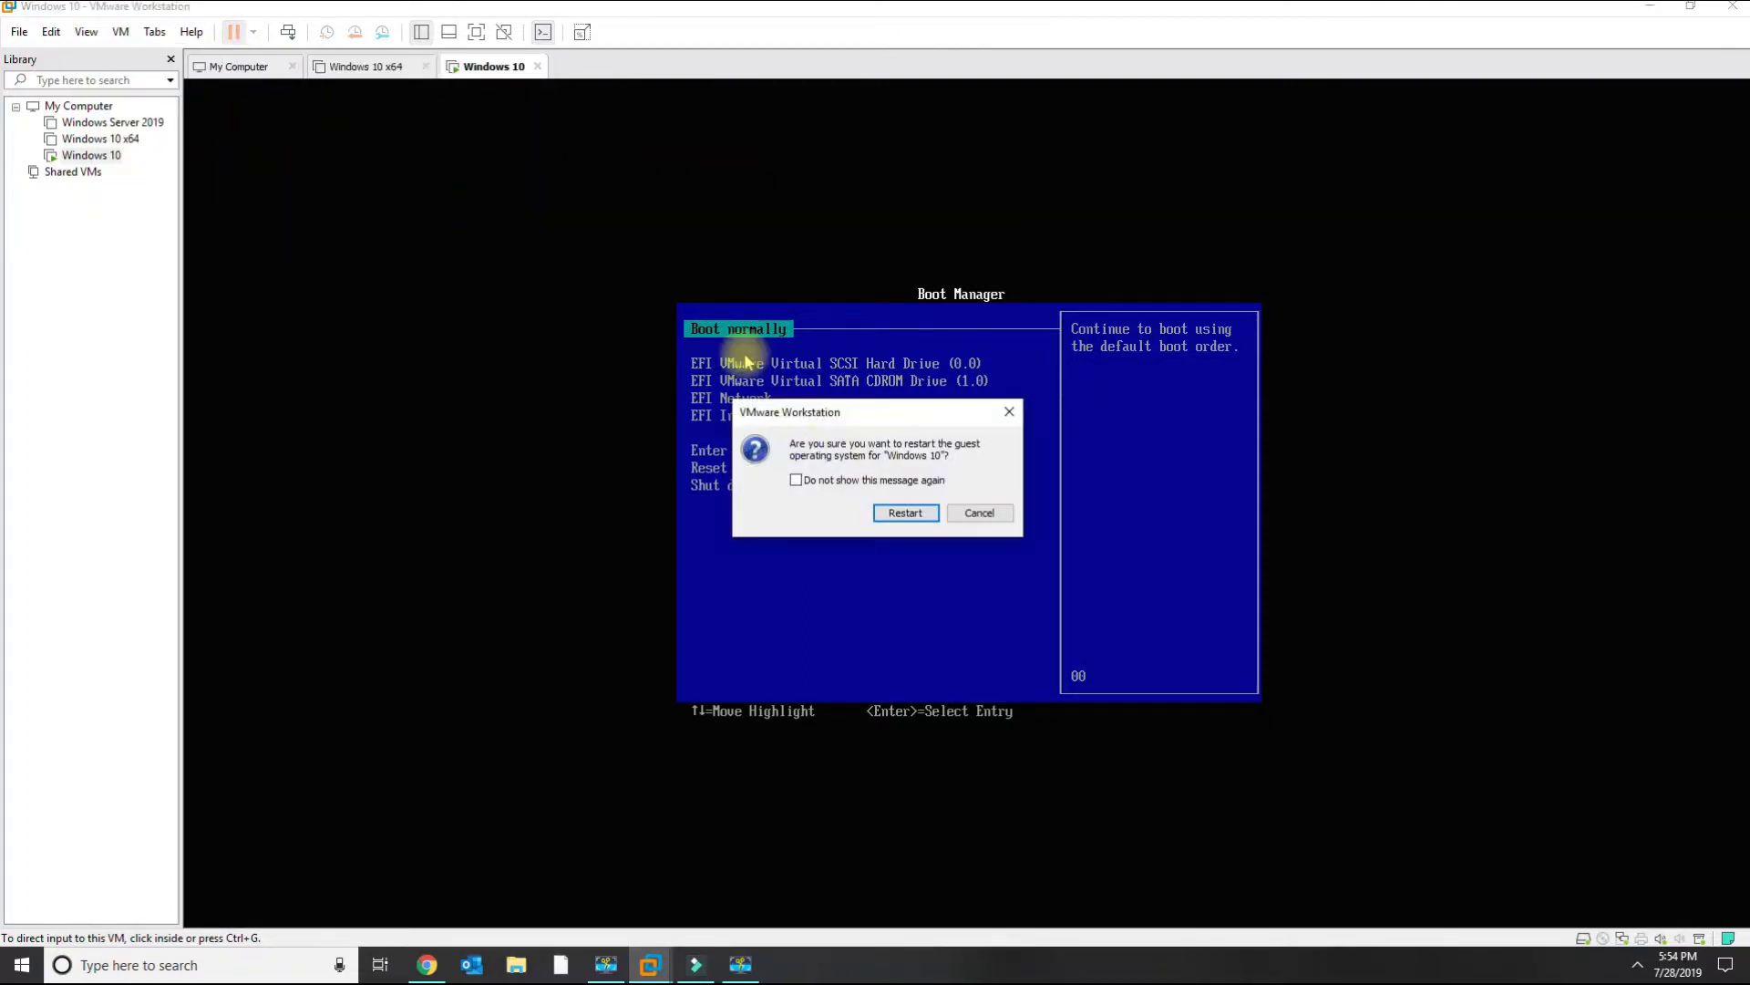
{"action": "left_click", "coordinate": [892, 514]}
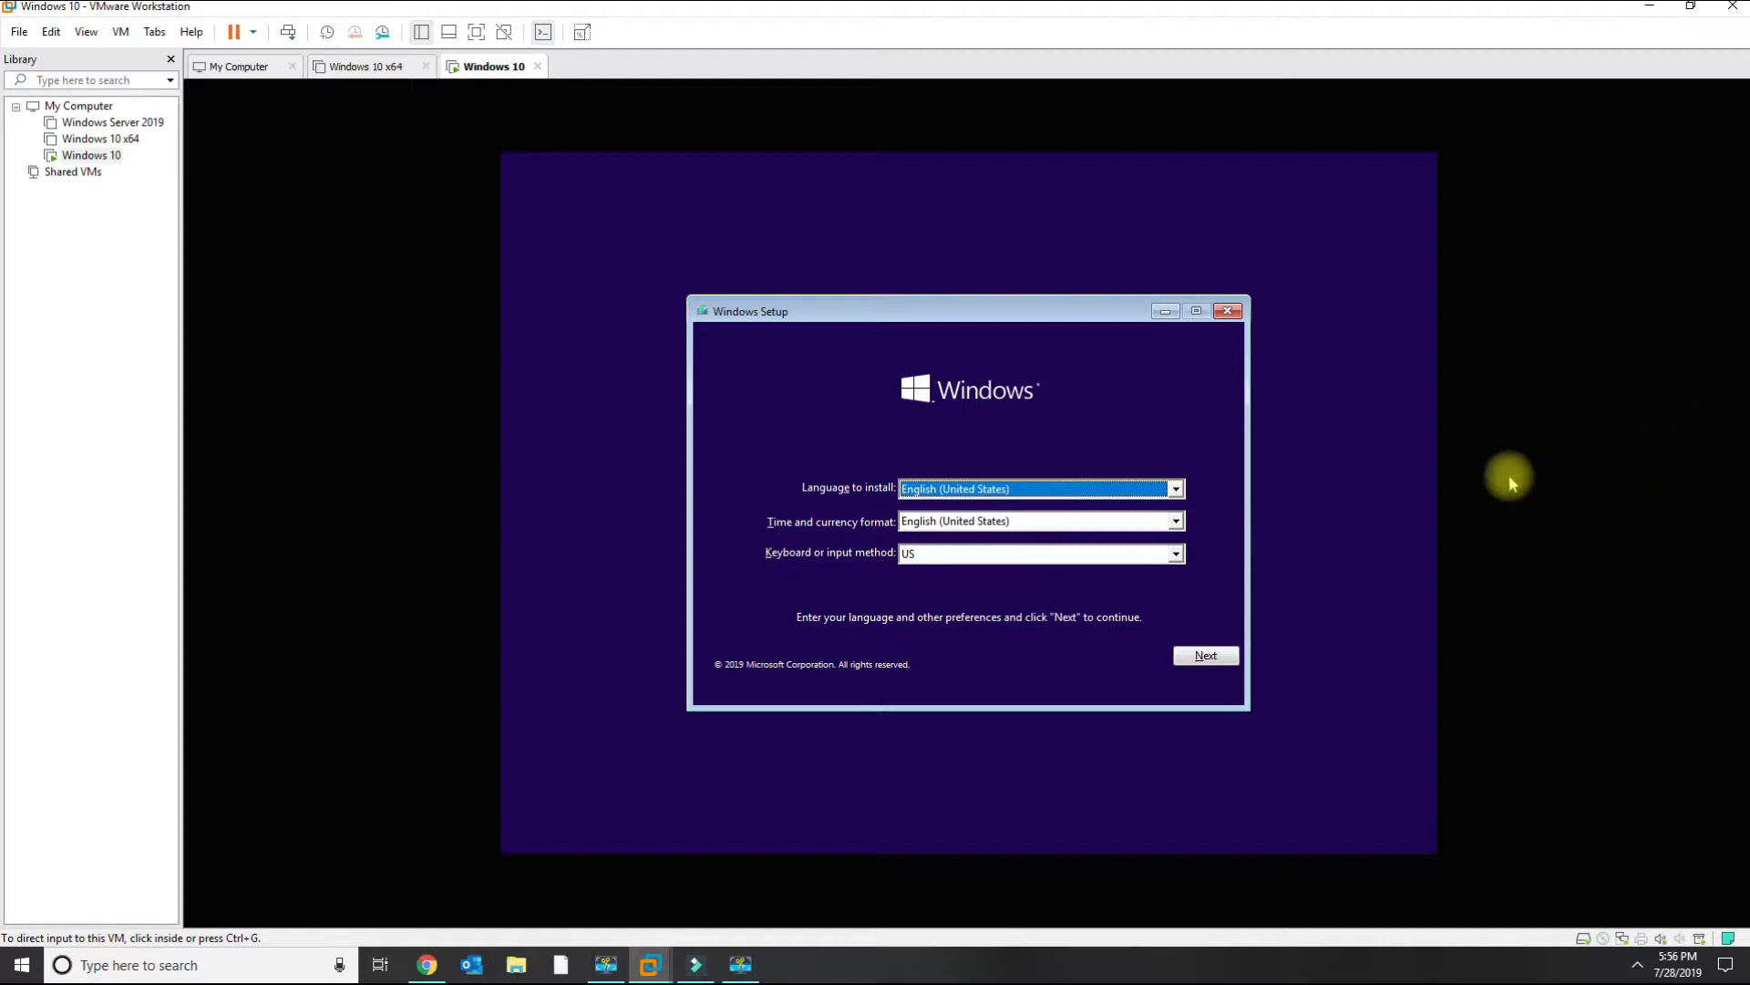
Keep the default language, time and keyboard settings and start Install now.
{"action": "left_click", "coordinate": [1173, 646]}
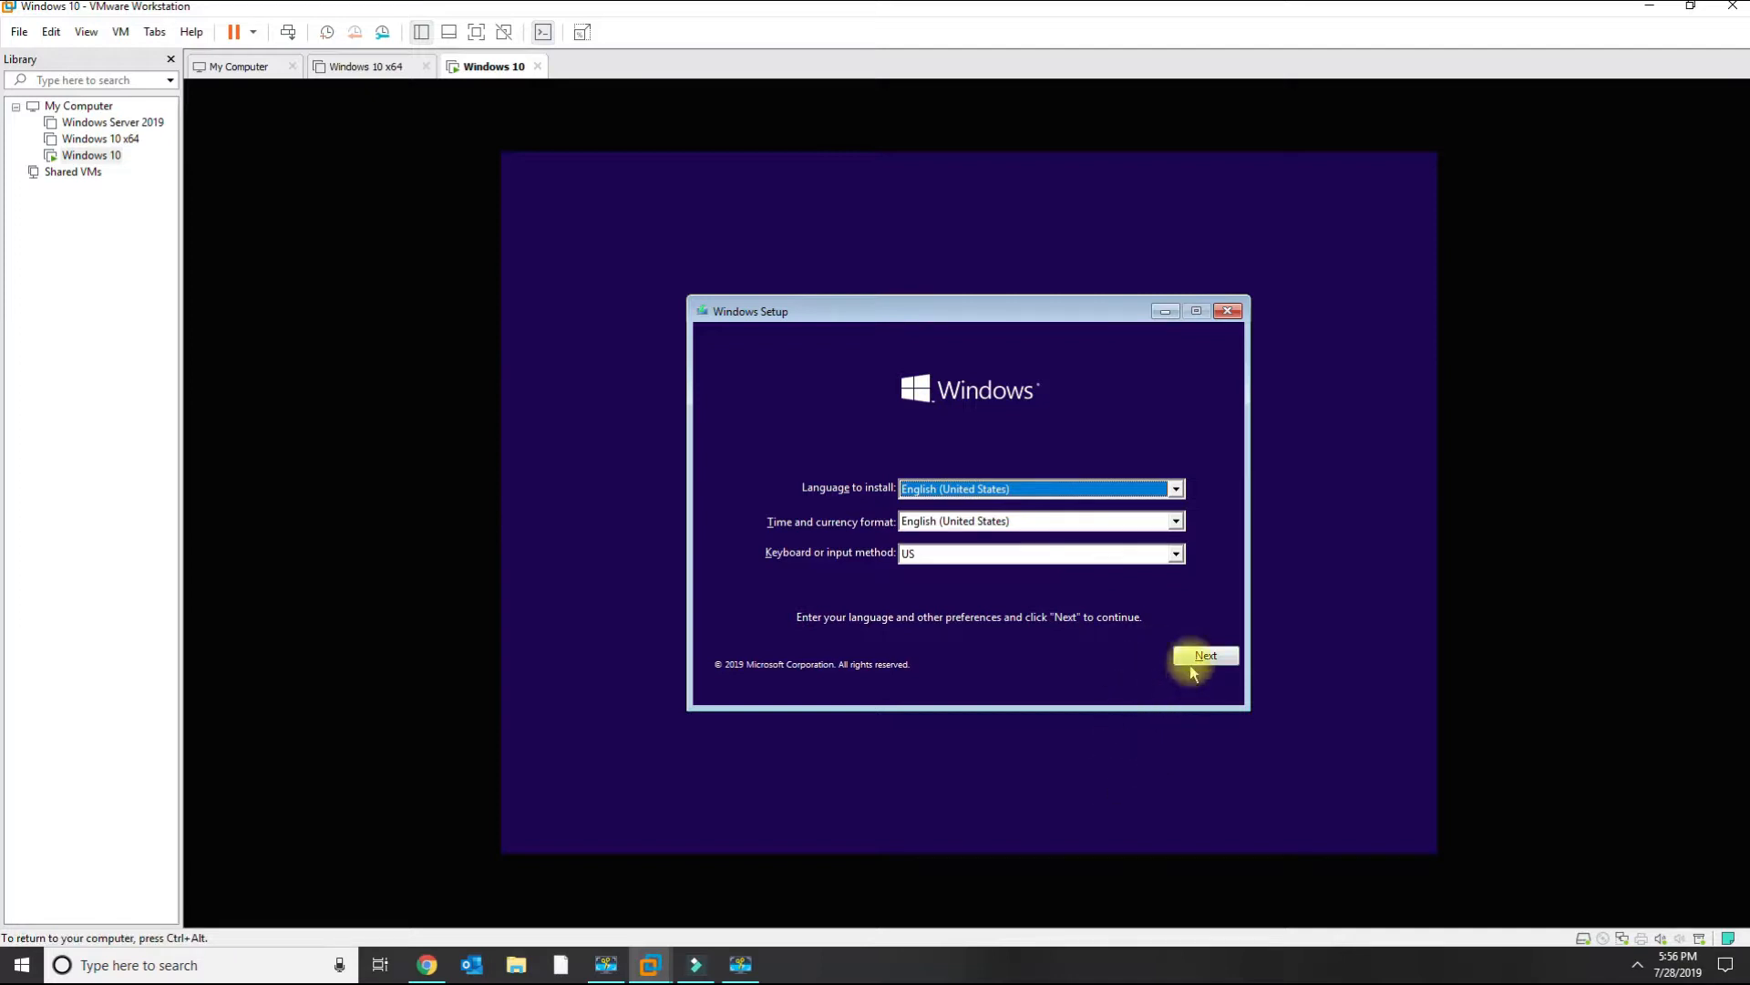
{"action": "left_click", "coordinate": [1198, 658]}
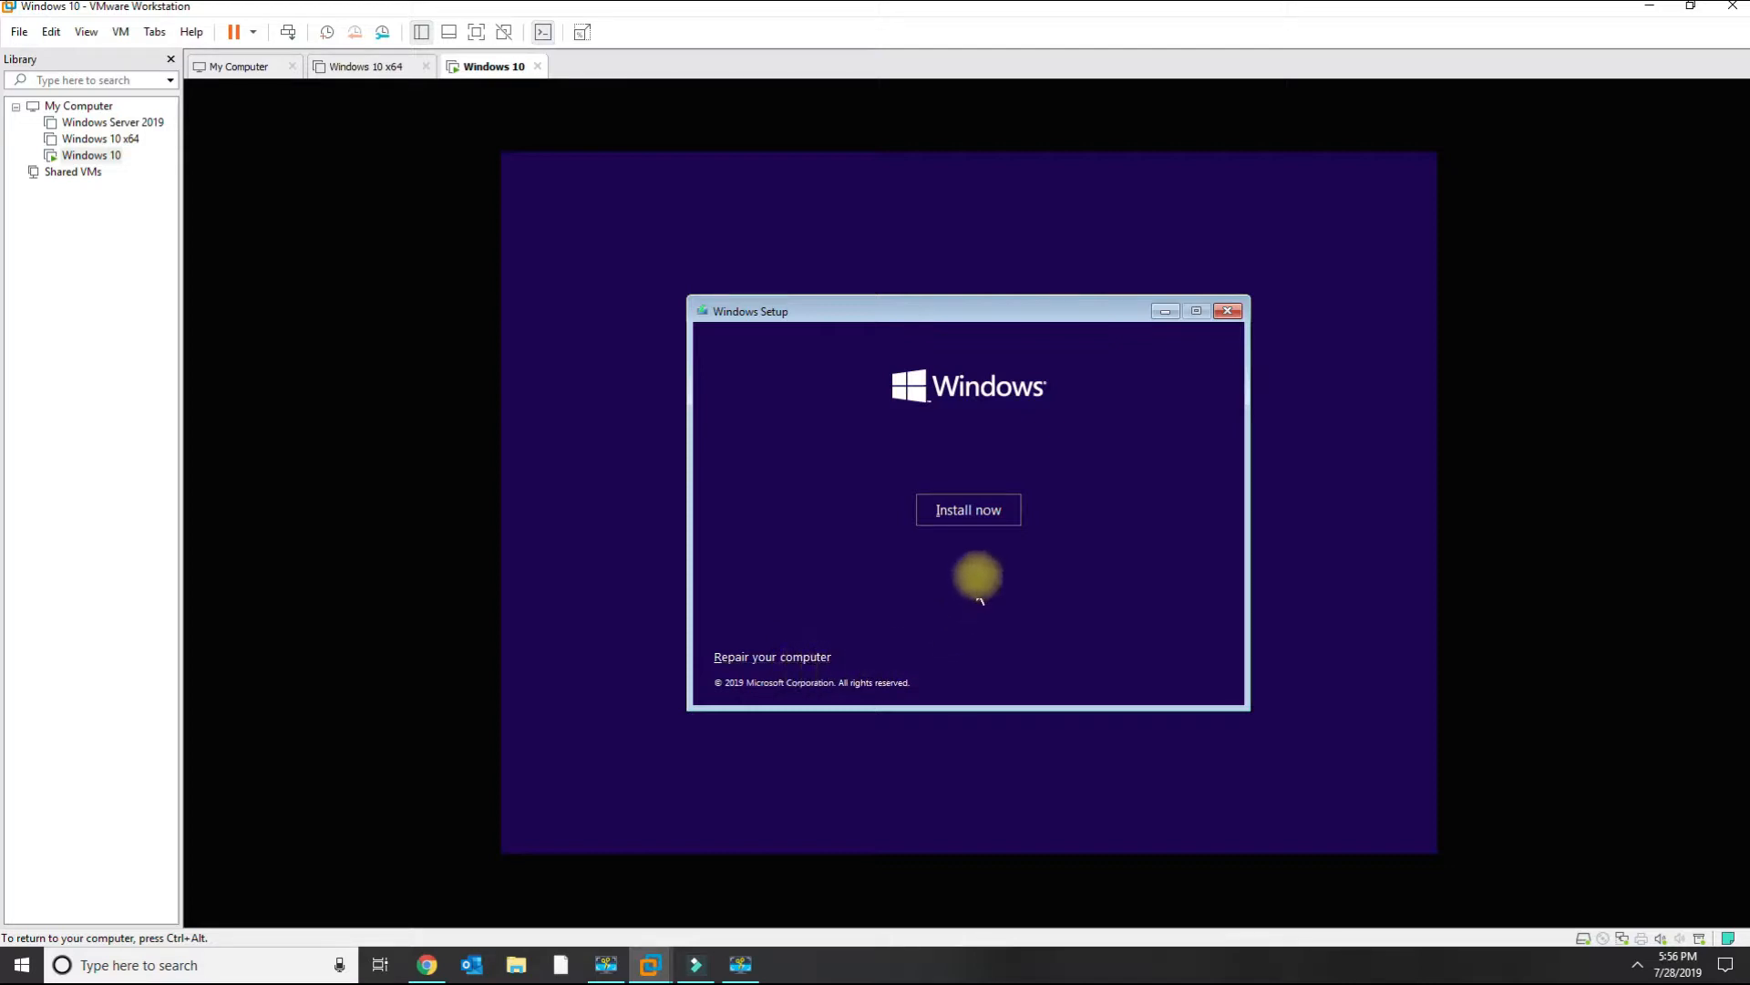
{"action": "left_click", "coordinate": [966, 515]}
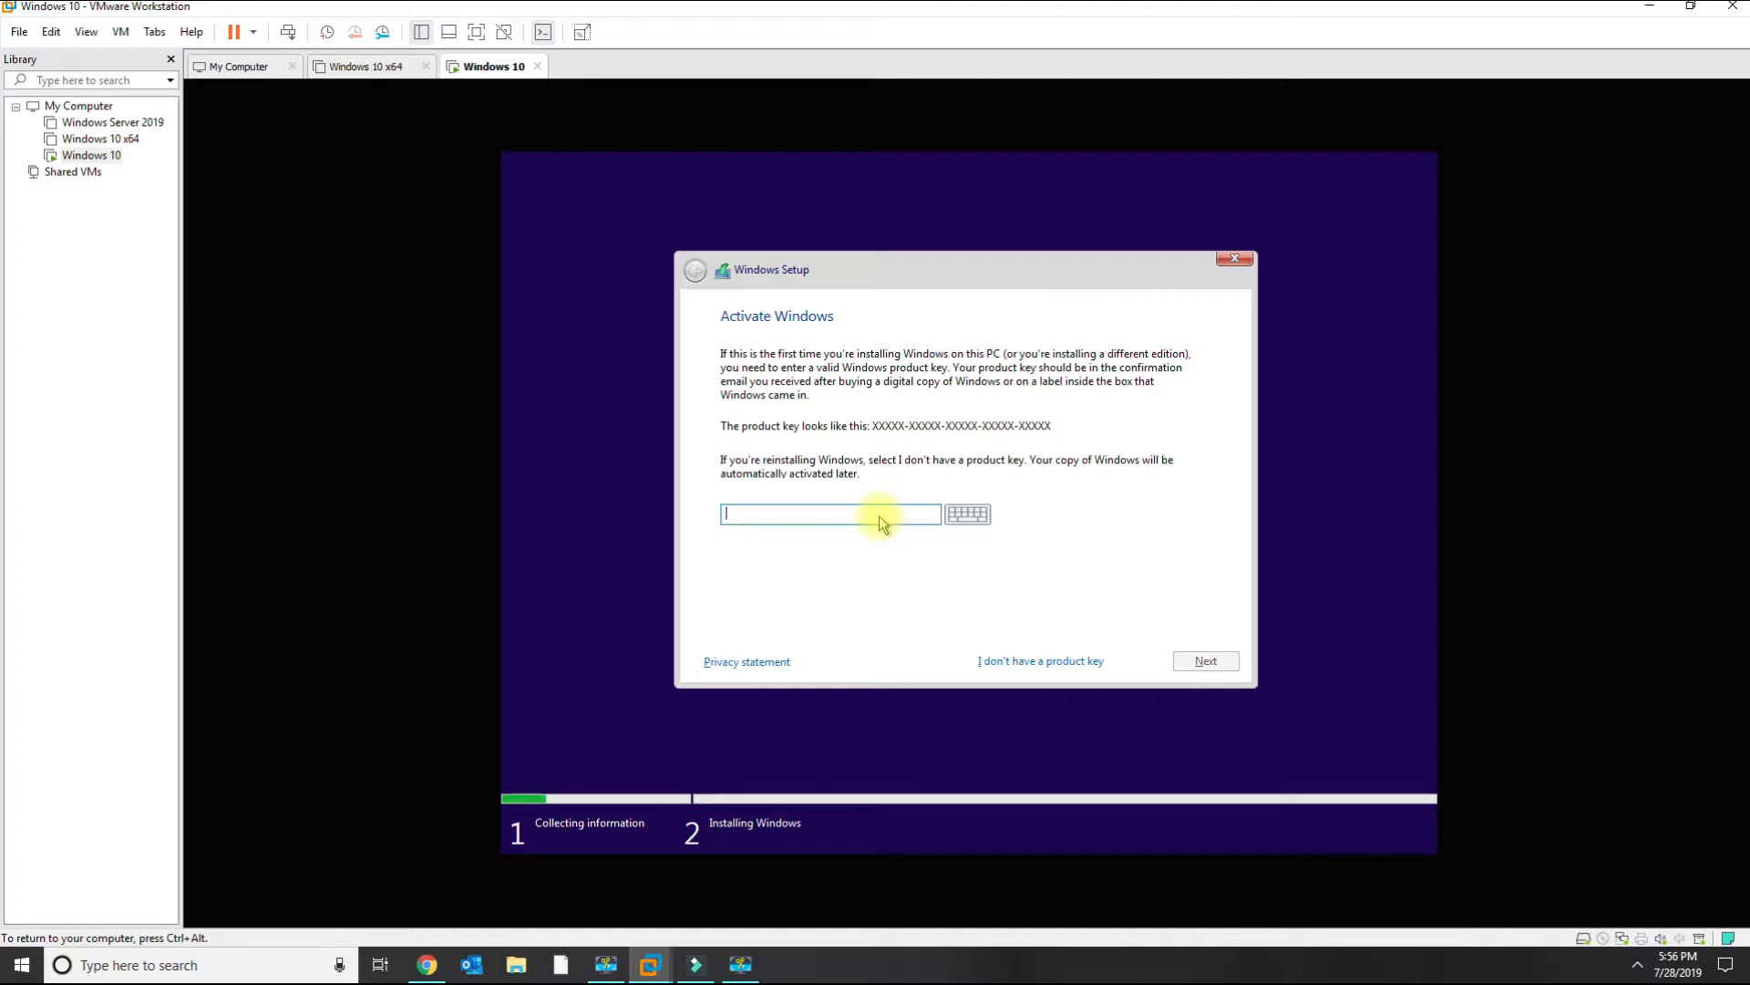
Skip the product key and select Windows 10 Pro as the edition to install.
{"action": "left_click", "coordinate": [1012, 663]}
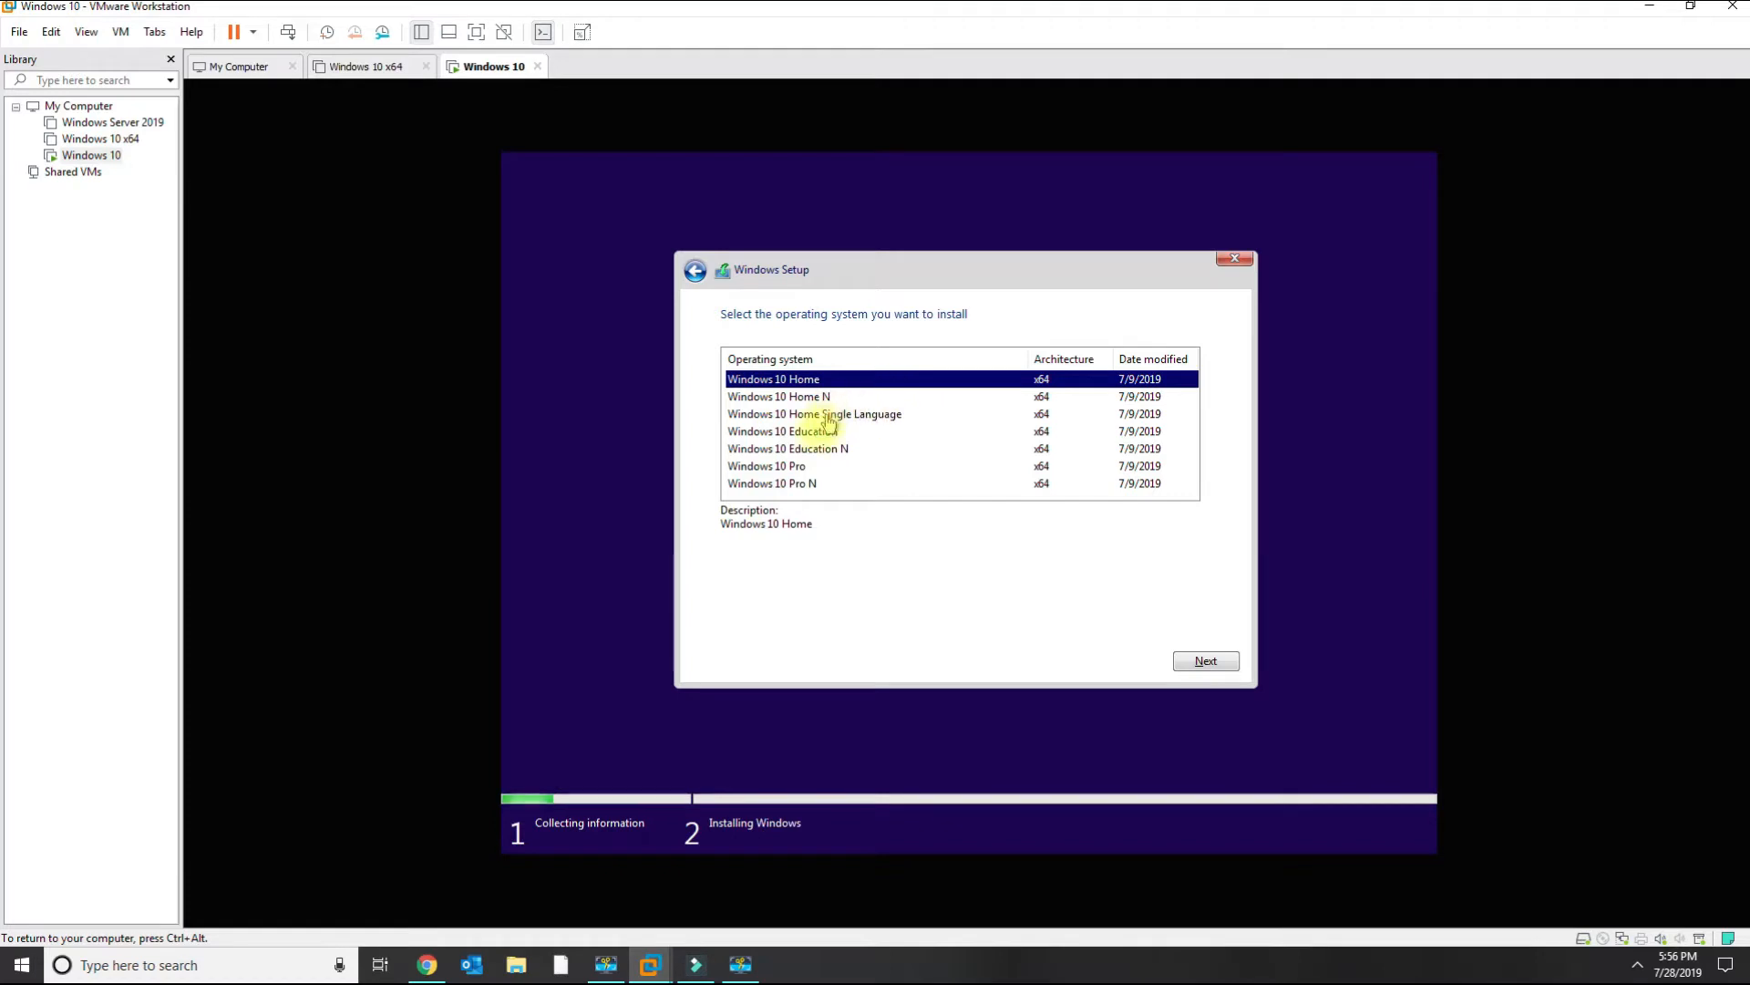
{"action": "left_click", "coordinate": [791, 466]}
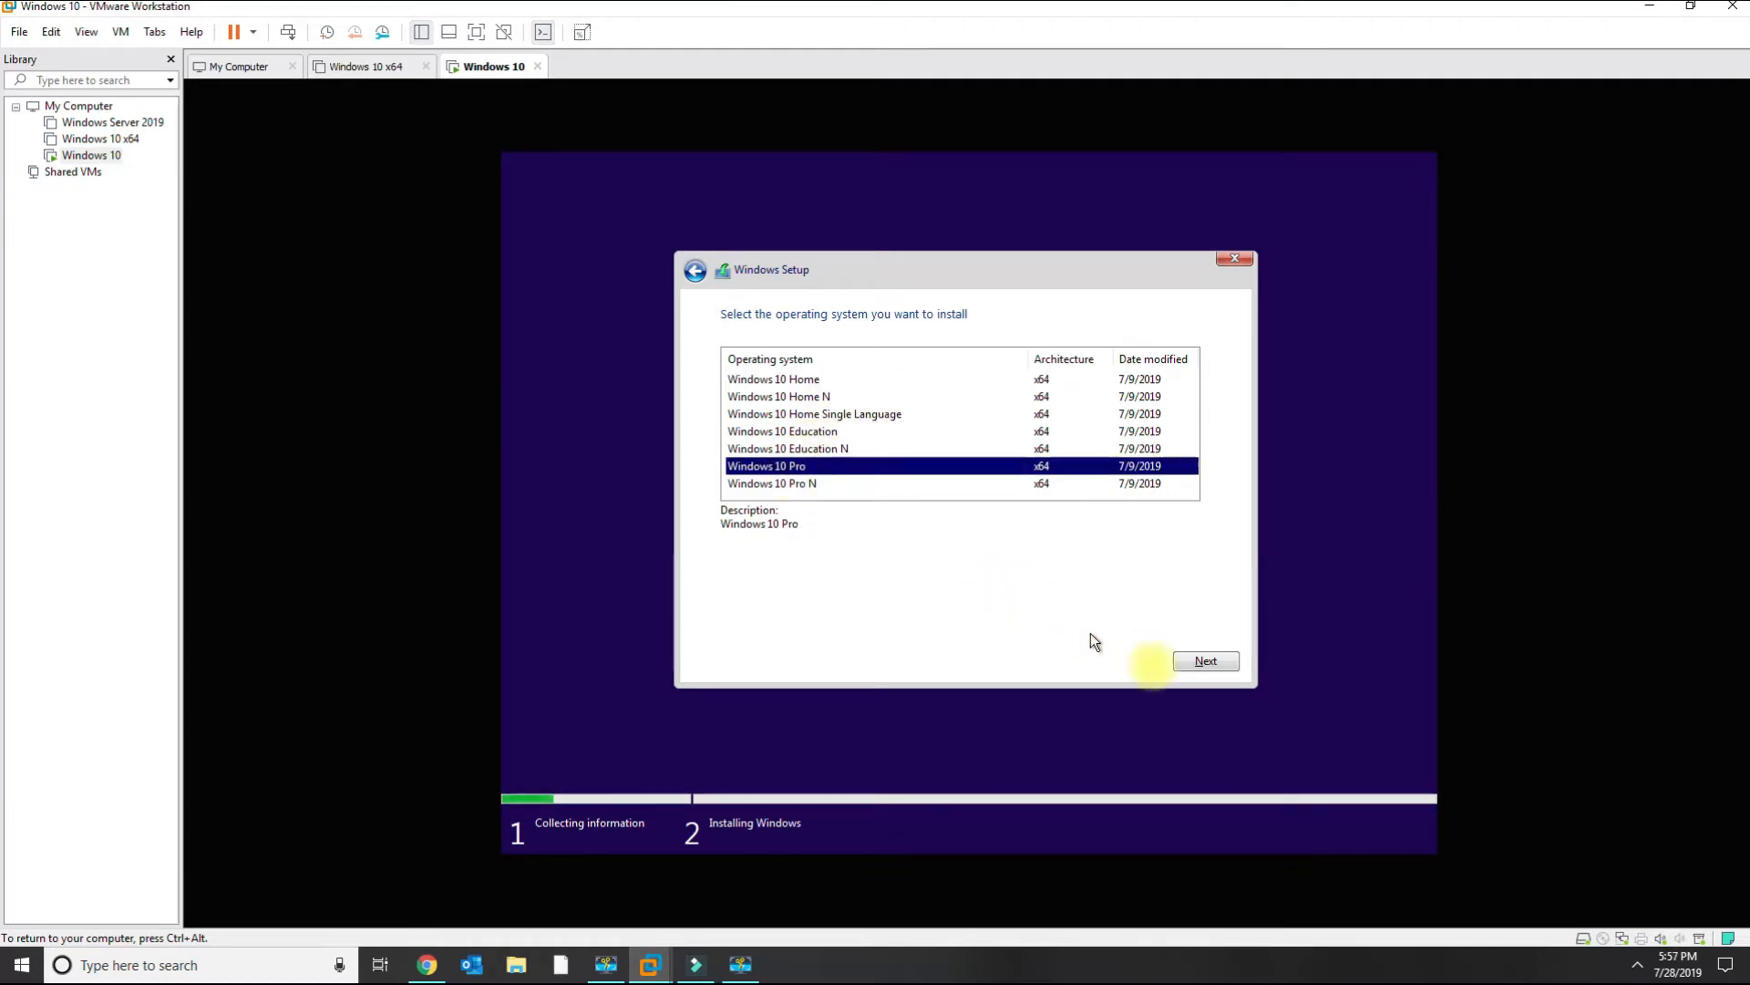
{"action": "left_click", "coordinate": [1203, 662]}
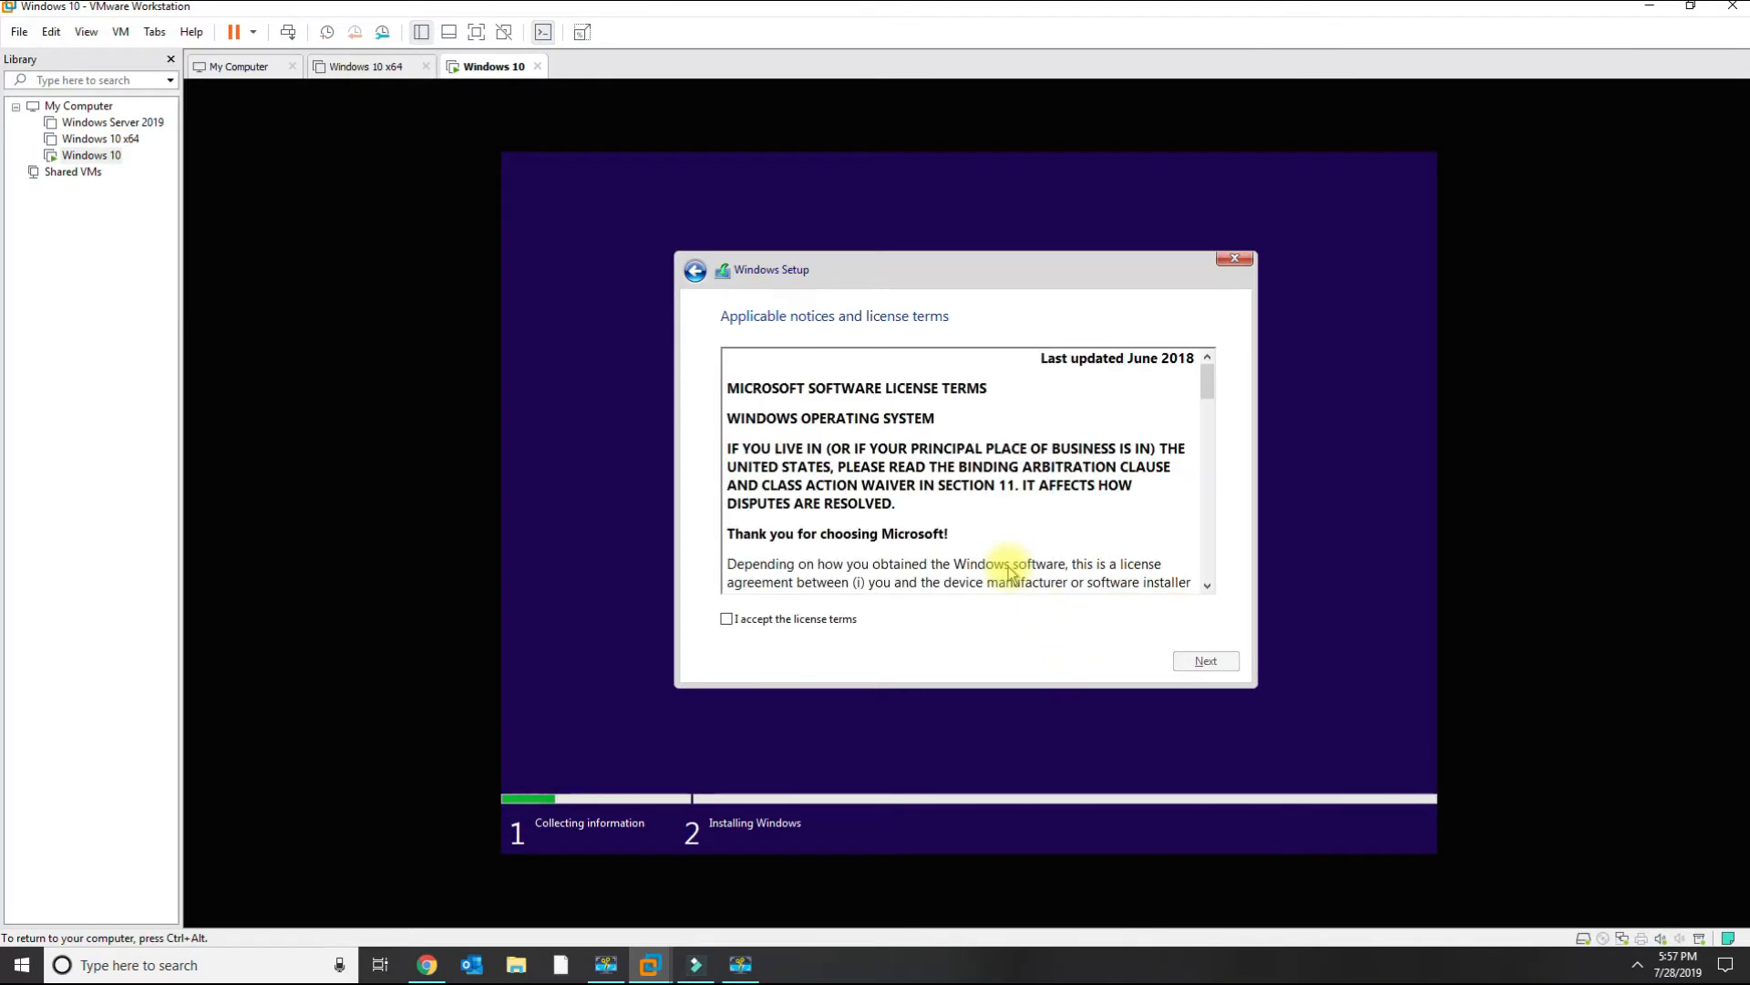
Accept the license terms and continue.
{"action": "left_click", "coordinate": [799, 619]}
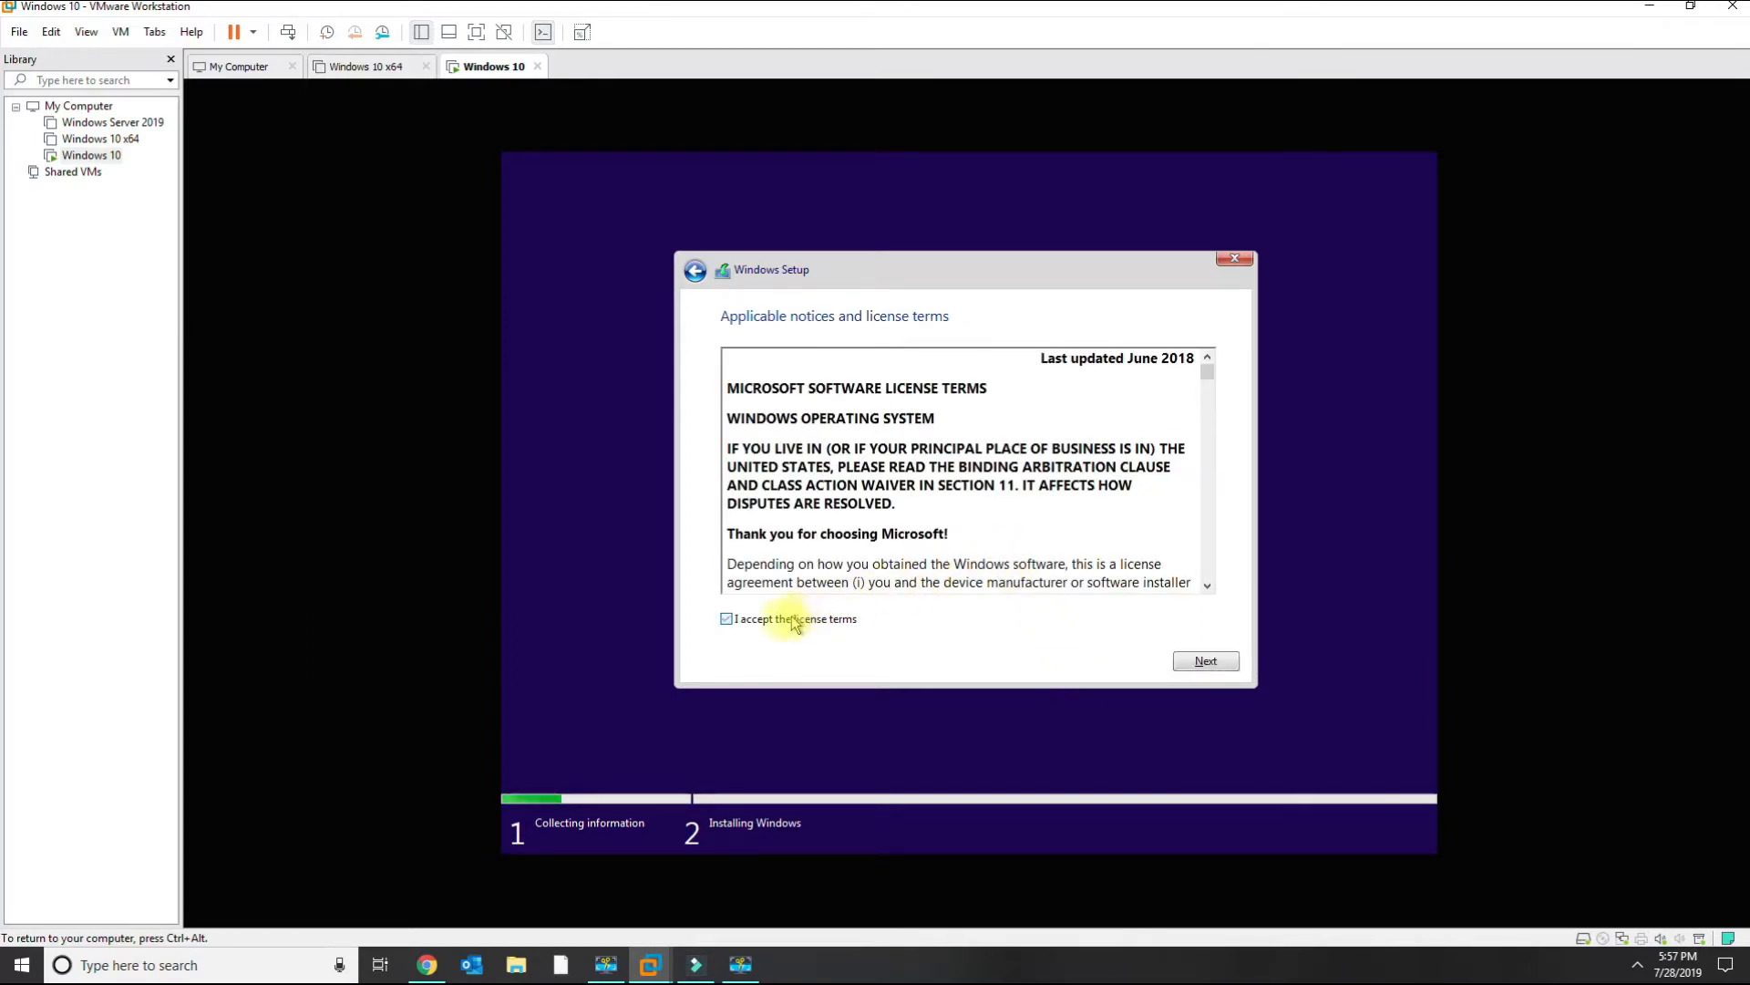
{"action": "left_click", "coordinate": [1206, 663]}
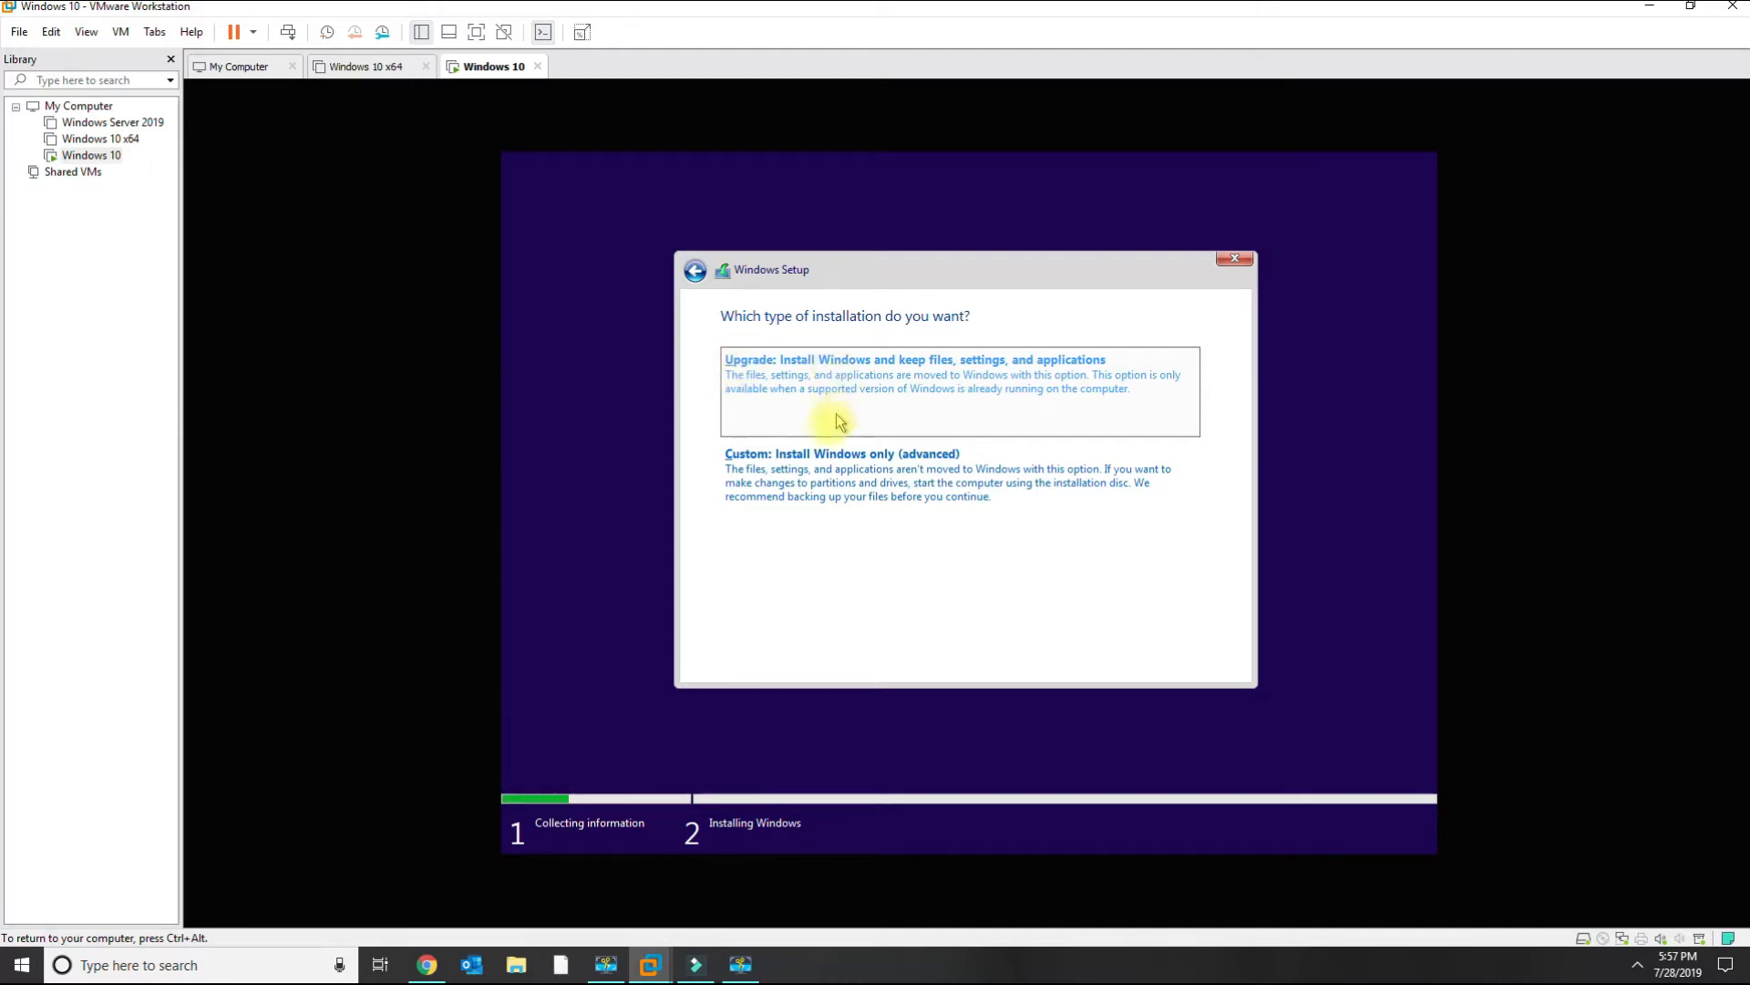
Choose the Custom install and install Windows onto Drive 0 Unallocated Space.
{"action": "left_click", "coordinate": [817, 472]}
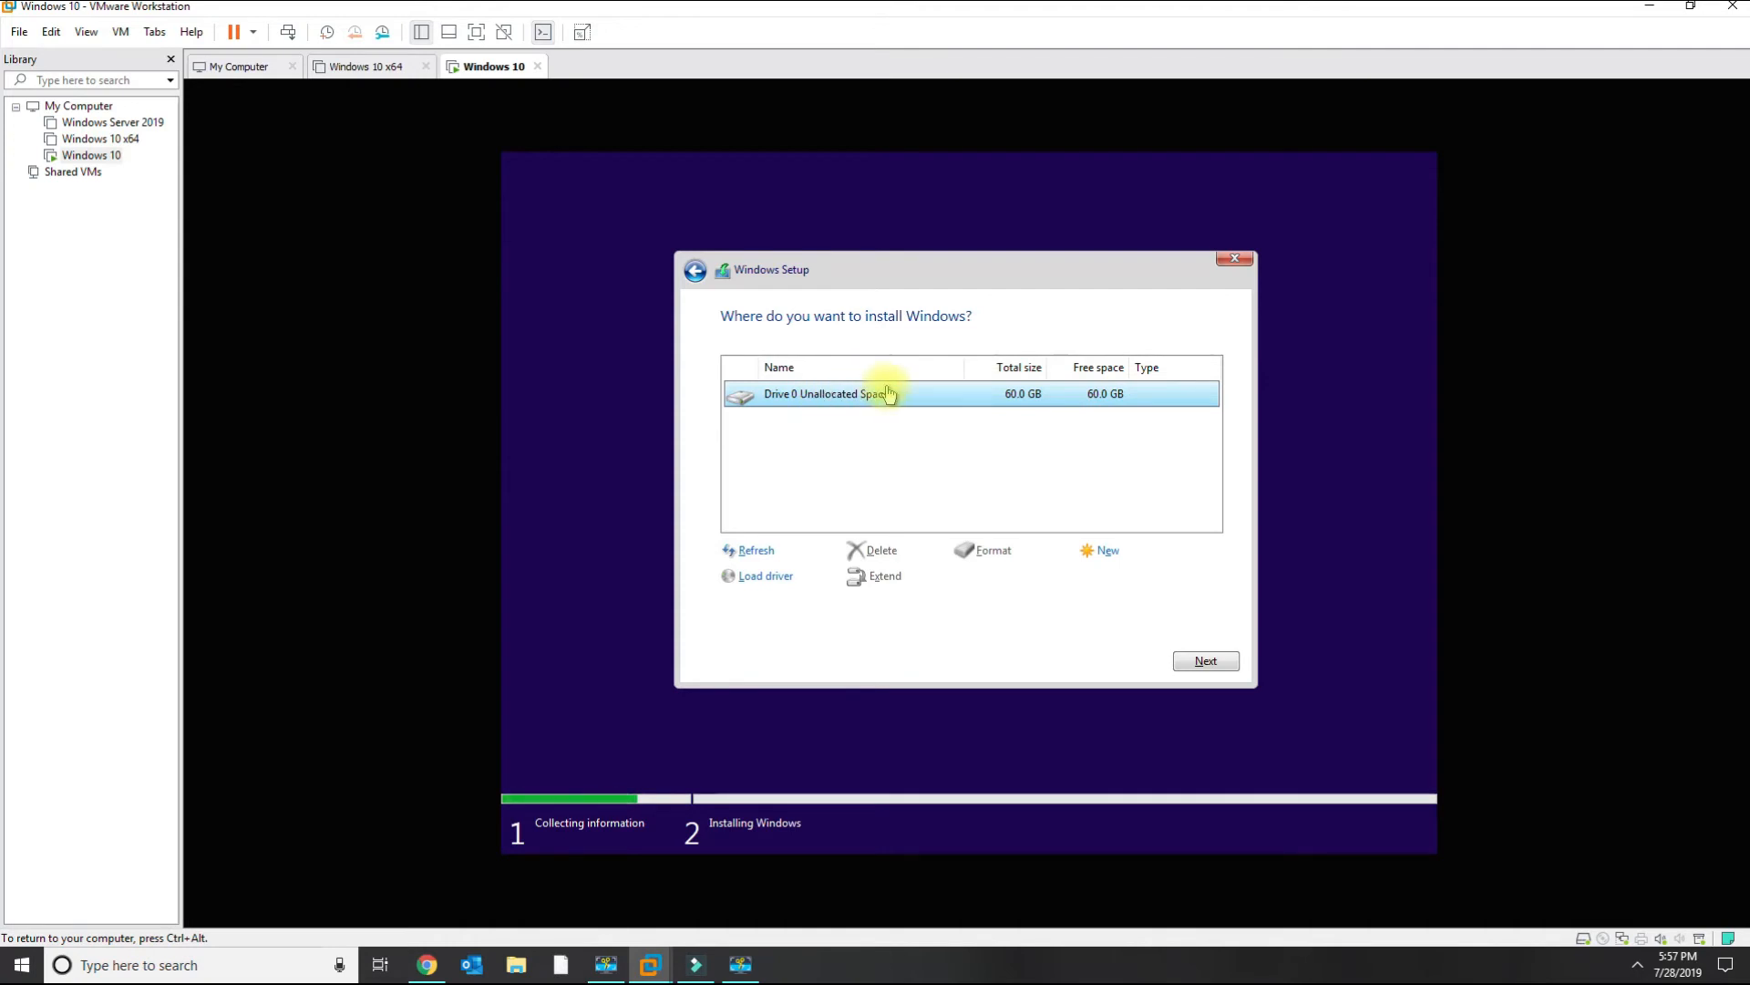
{"action": "left_click", "coordinate": [1201, 662]}
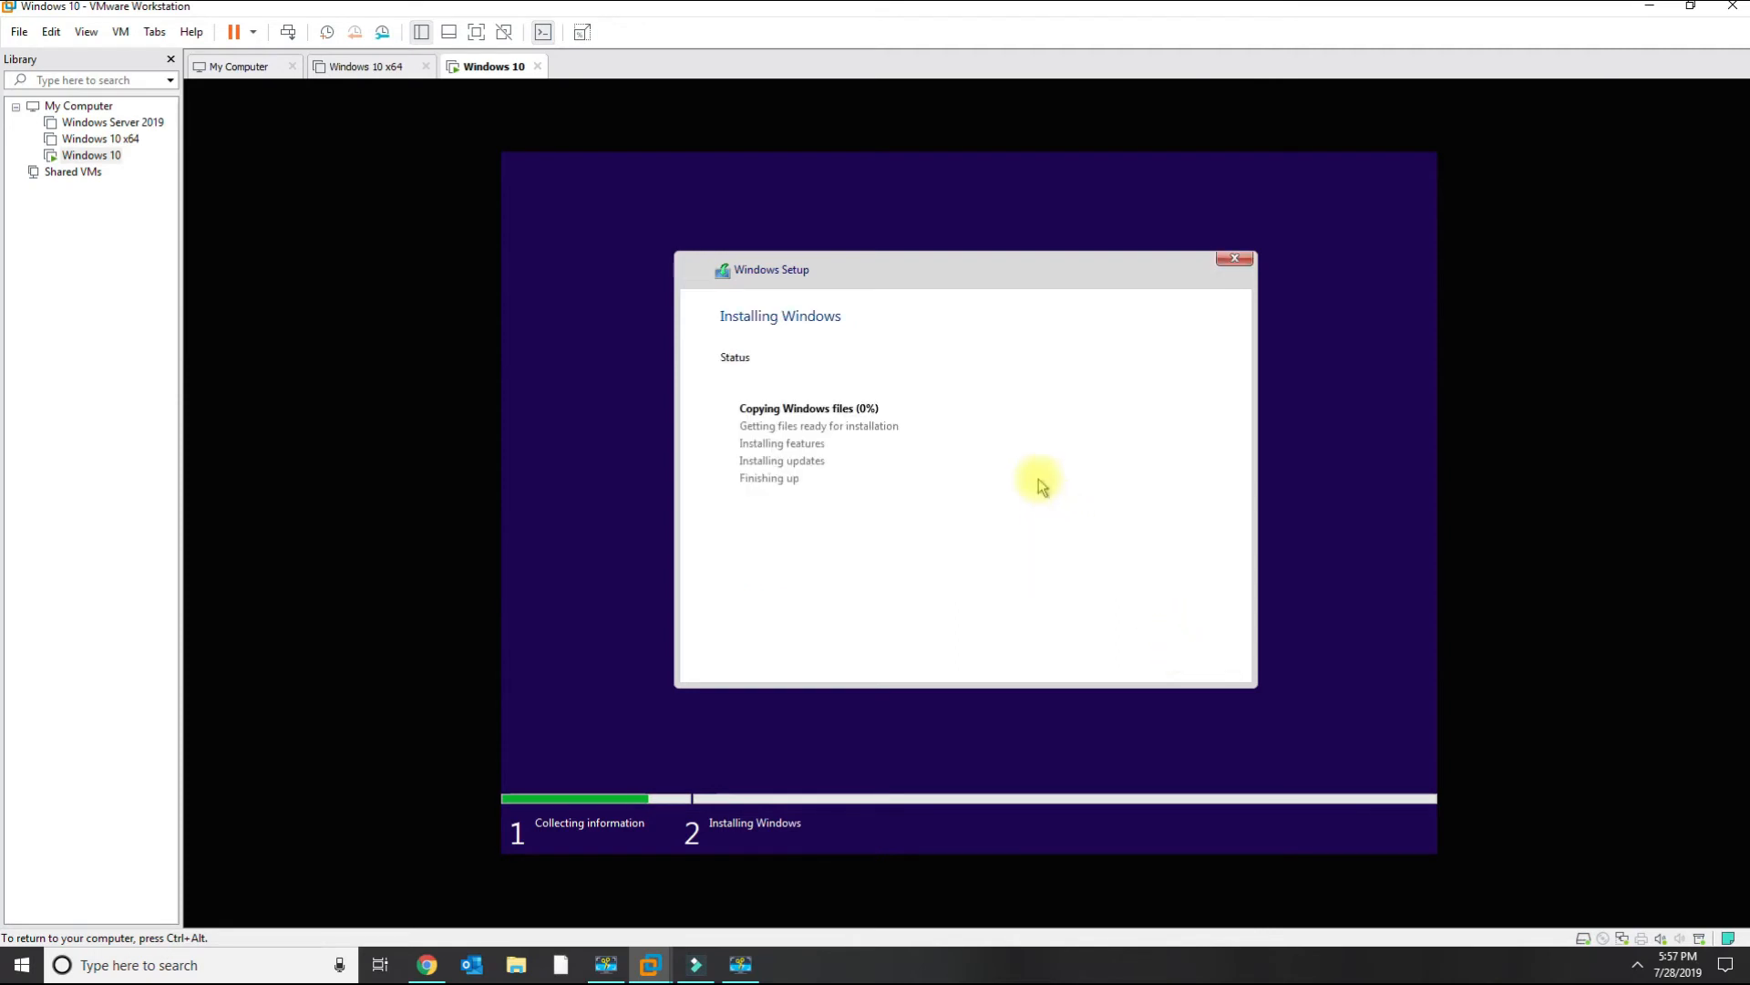